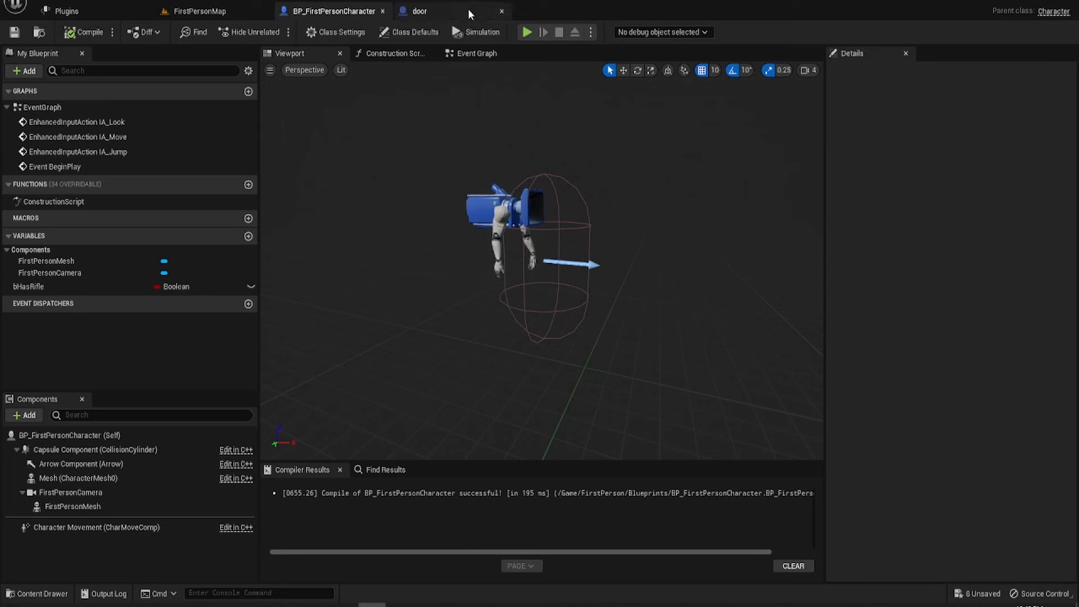
Enable Simulate Physics on the Cube component of the door blueprint.
left_click(467, 11)
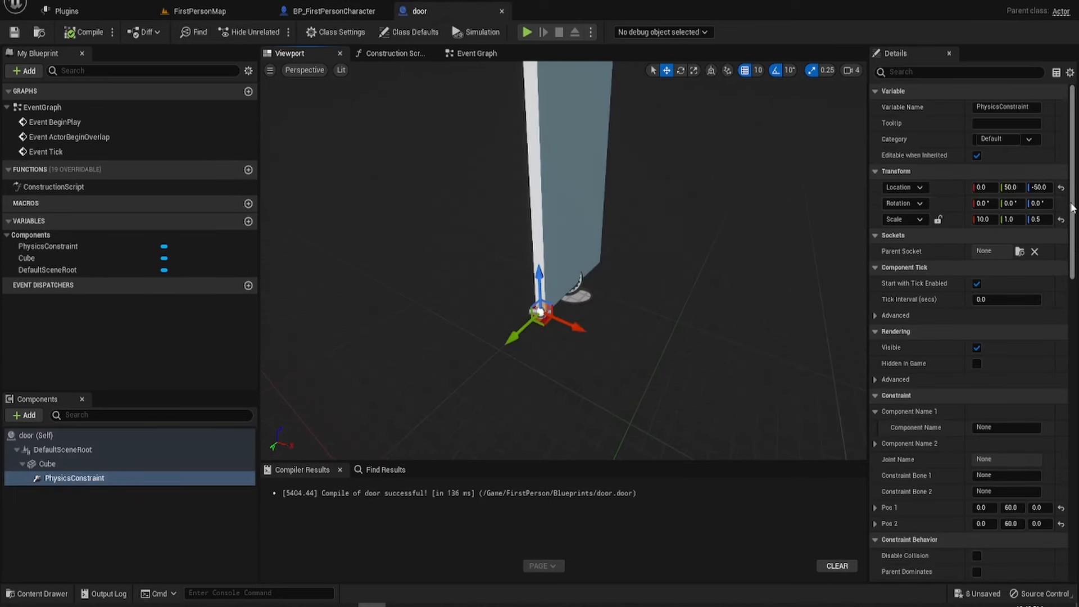
scroll(1062, 325, "down", 5)
scroll(1061, 319, "down", 5)
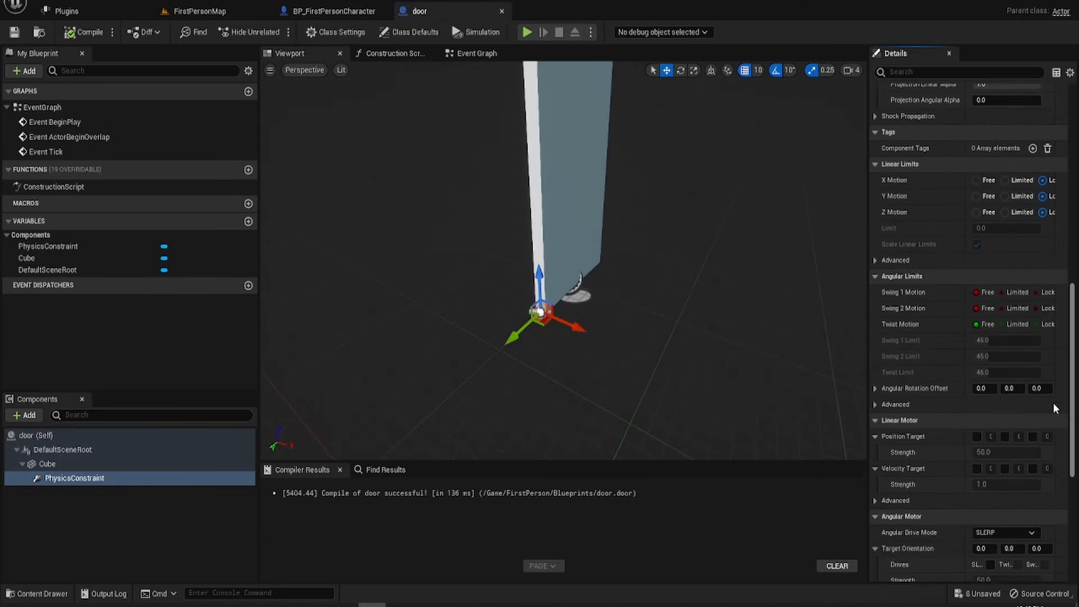
left_click(47, 464)
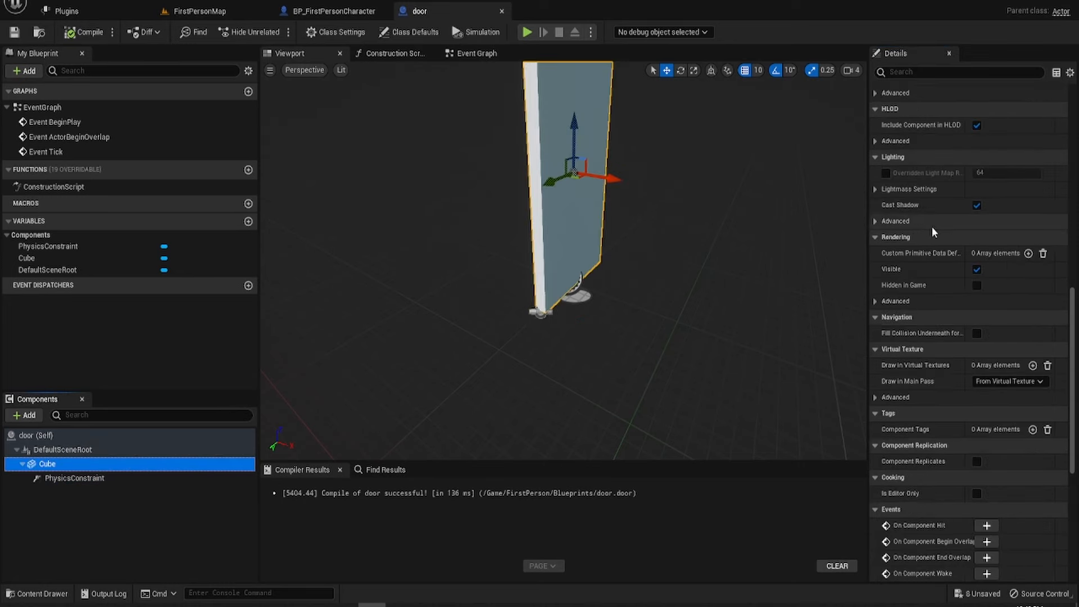
scroll(932, 227, "down", 3)
scroll(927, 233, "down", 4)
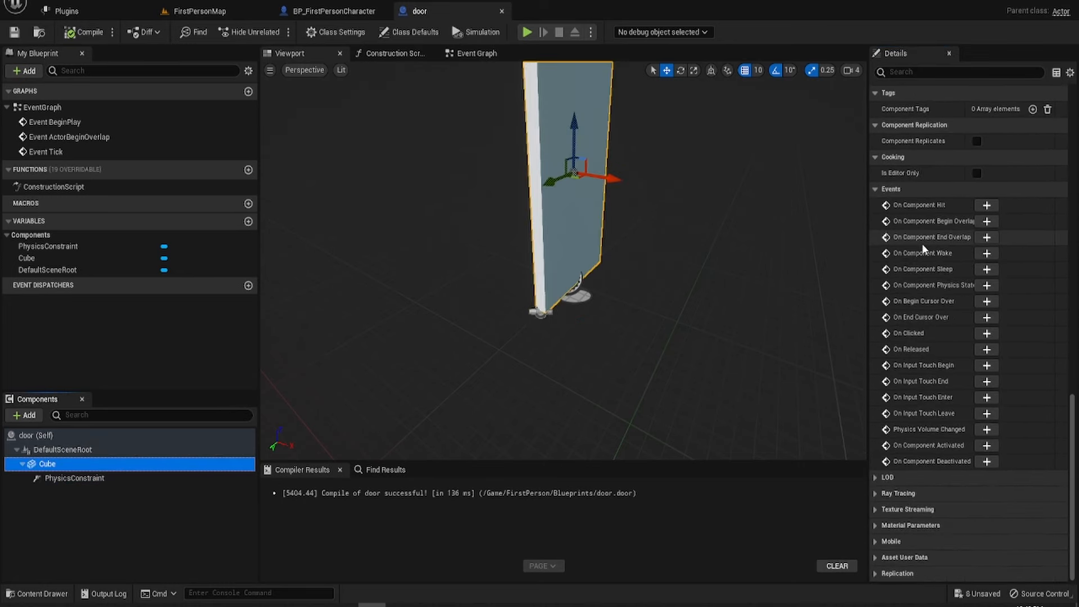
scroll(923, 245, "up", 10)
scroll(922, 244, "up", 10)
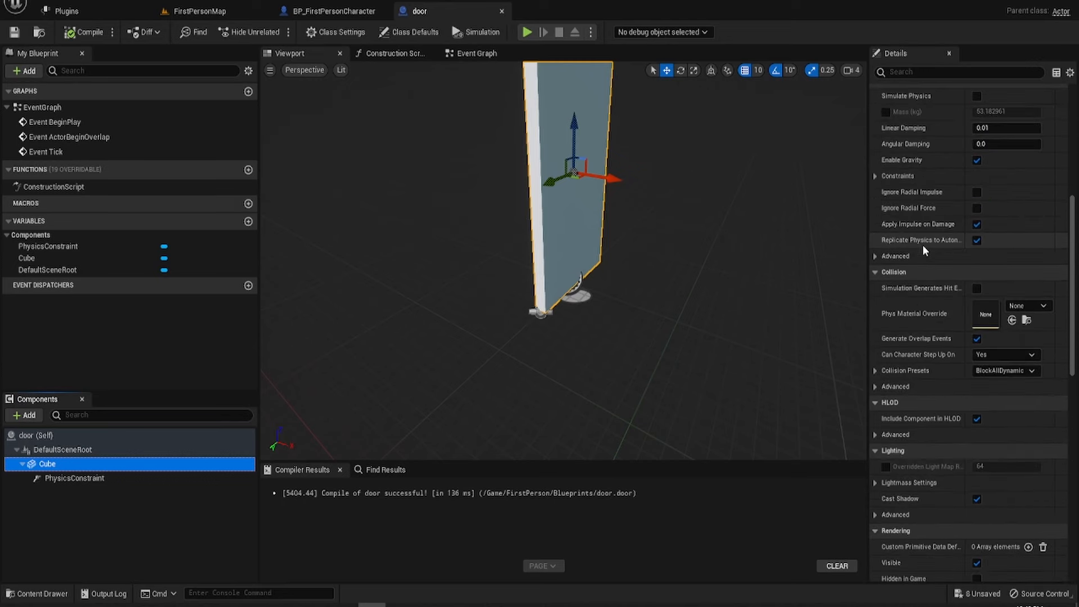
scroll(922, 245, "up", 1)
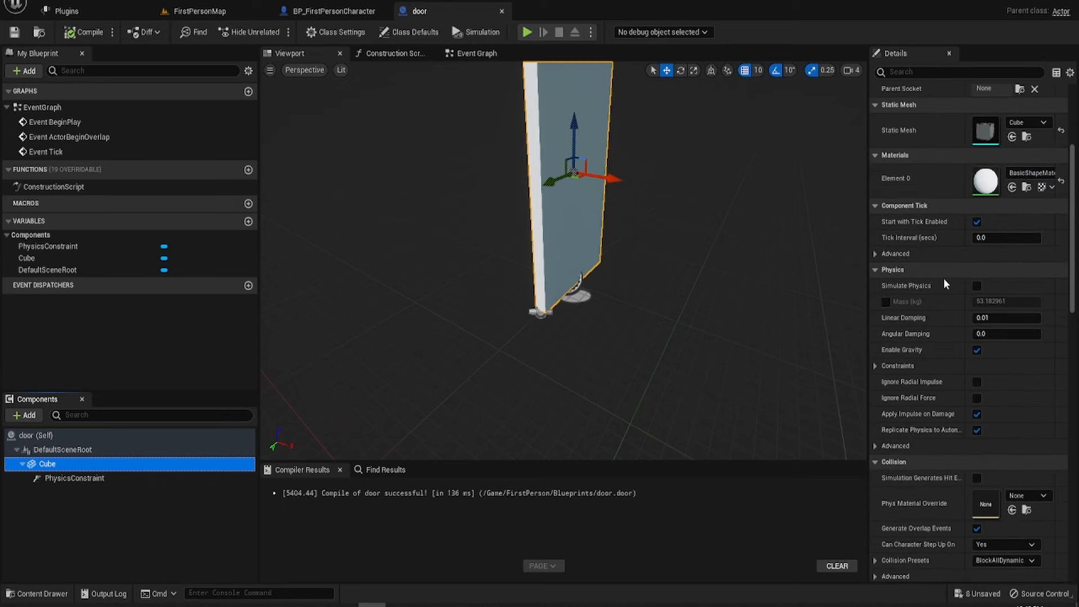
left_click(977, 285)
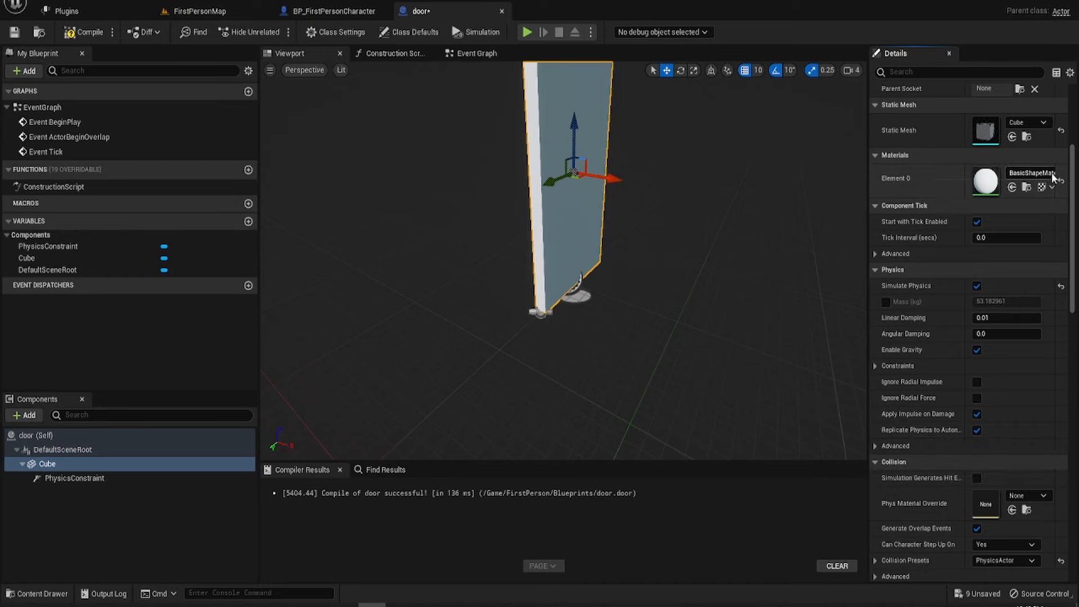
Apply the M_Ground_Moss material to the door's Cube component.
left_click(1051, 174)
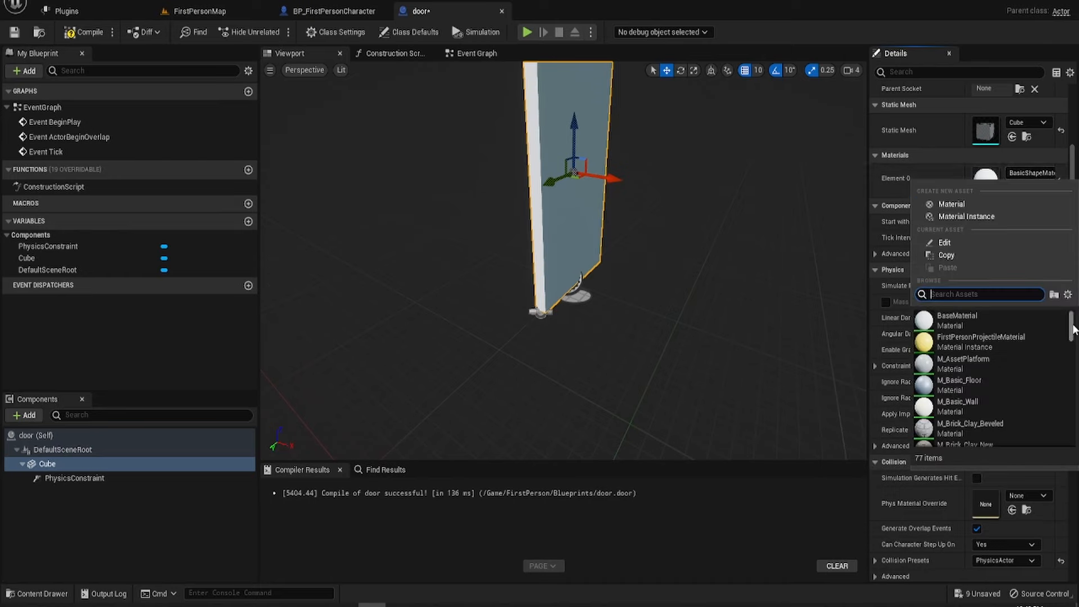
left_click_drag(1070, 315, 1071, 378)
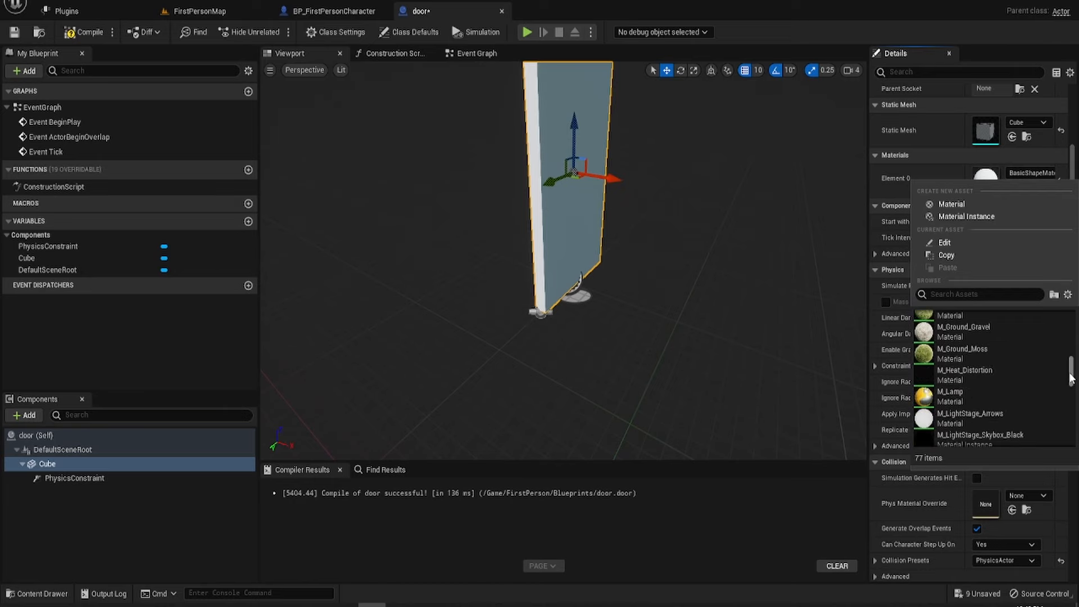
left_click(983, 354)
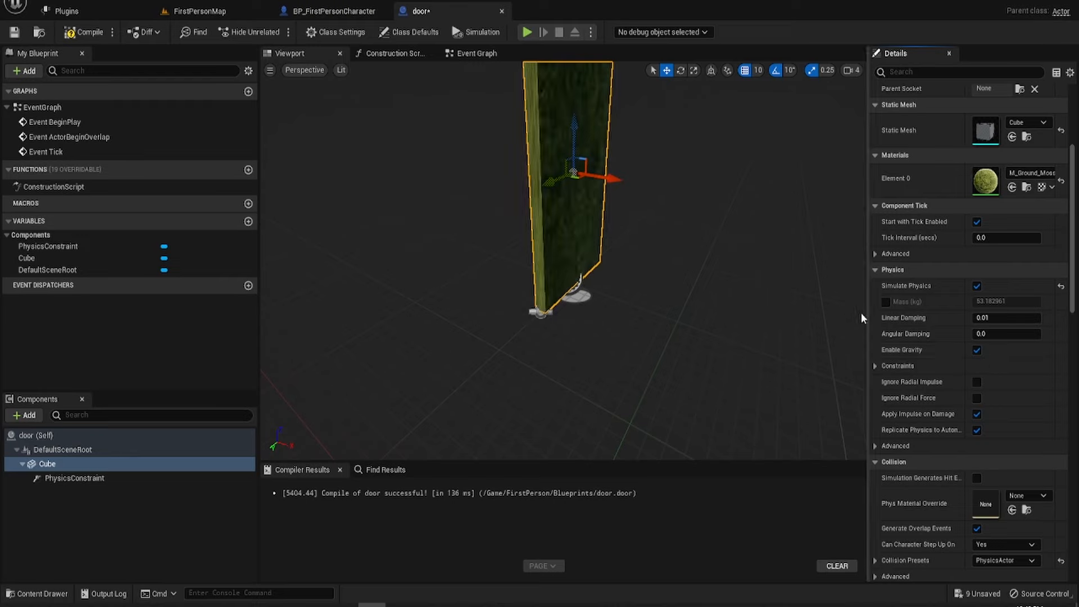
Set the Cube component's Element 0 material to M_Wood_Oak.
left_click(1032, 173)
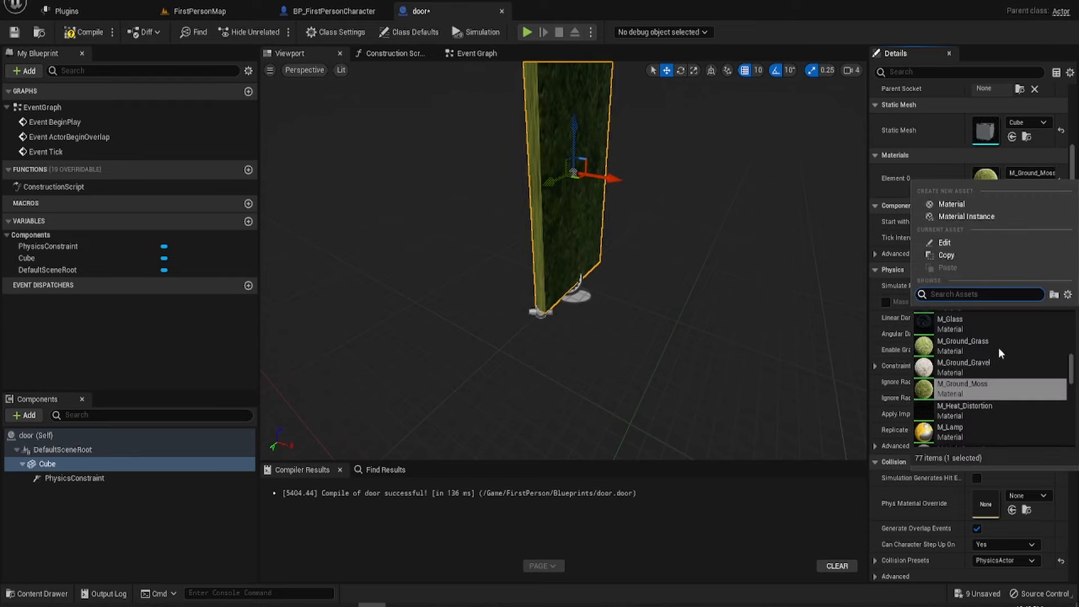
left_click_drag(1070, 376, 1071, 436)
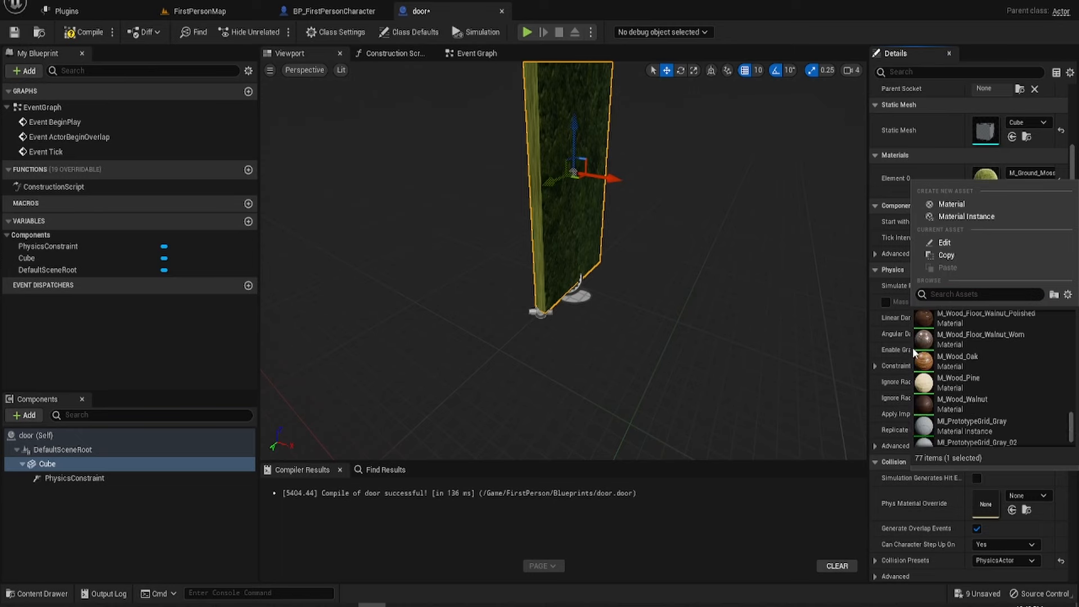
left_click(967, 360)
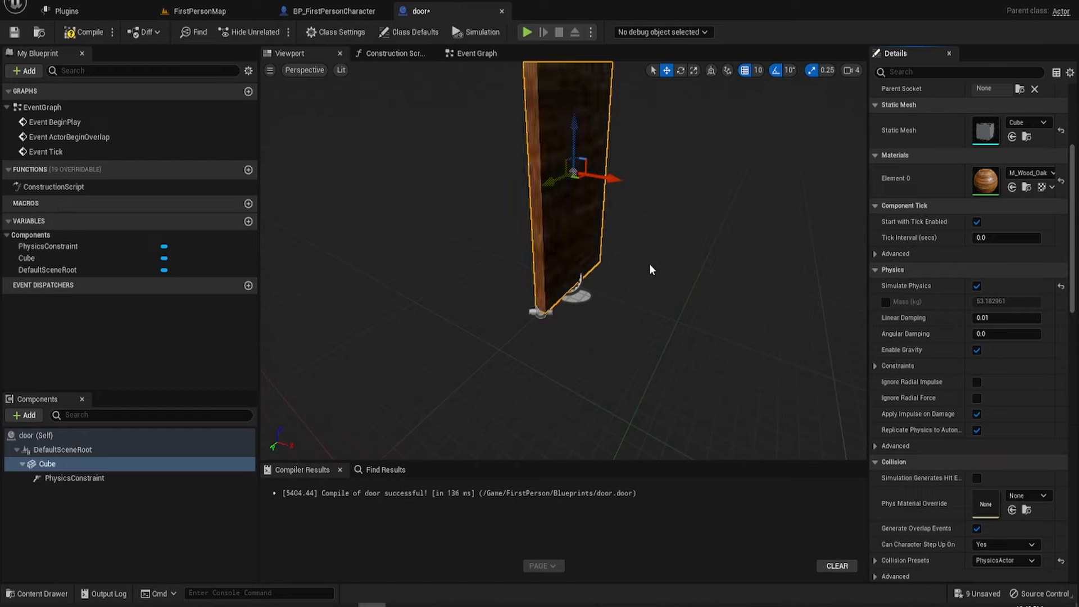
left_click_drag(650, 264, 498, 179)
mouse_move(497, 179)
right_mouse_down()
mouse_move(520, 194)
mouse_move(500, 180)
right_mouse_up()
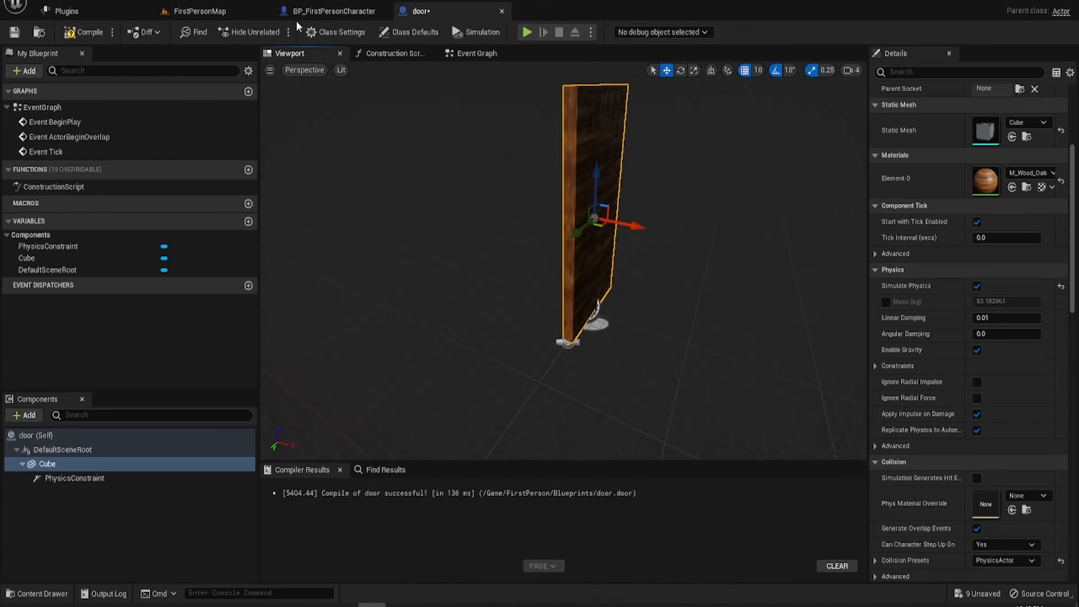
Place the door blueprint on the open floor of FirstPersonMap at about X 1190, Y 1140, Z 0.
left_click(209, 12)
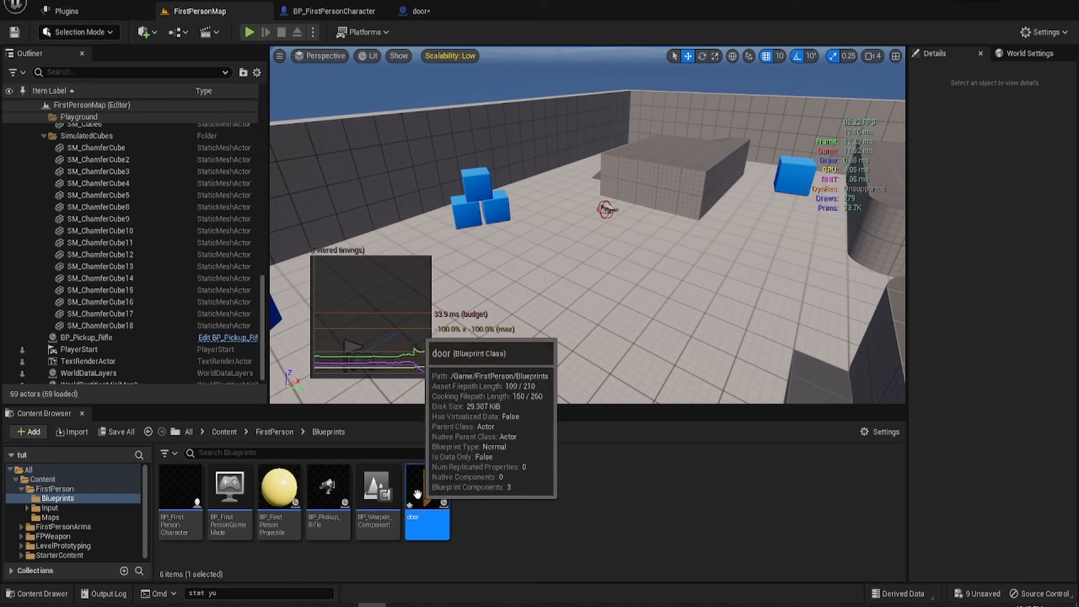
left_click_drag(427, 495, 653, 294)
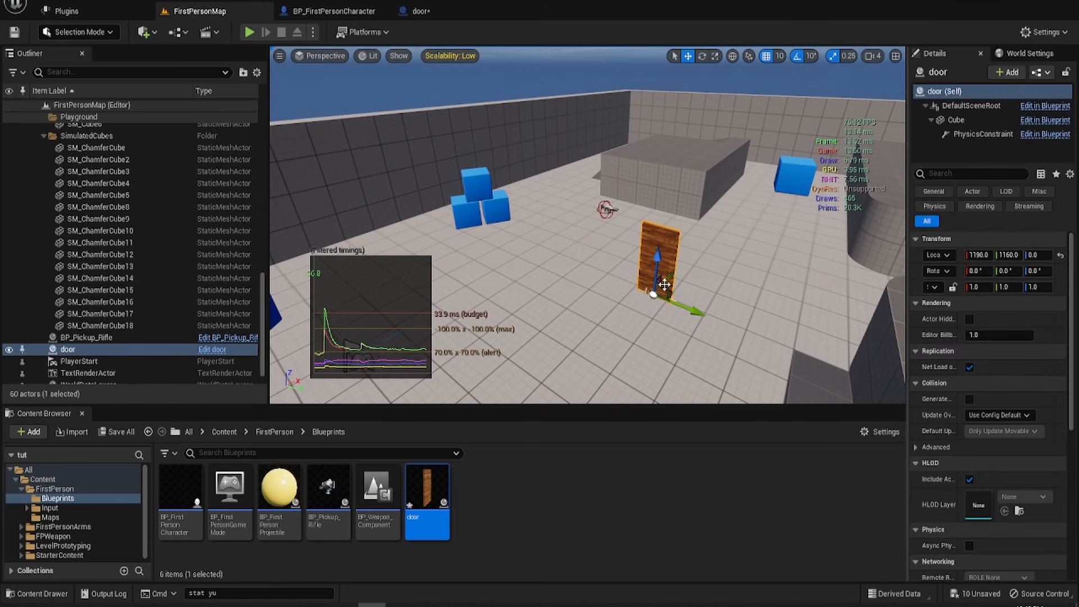
left_click_drag(682, 307, 675, 304)
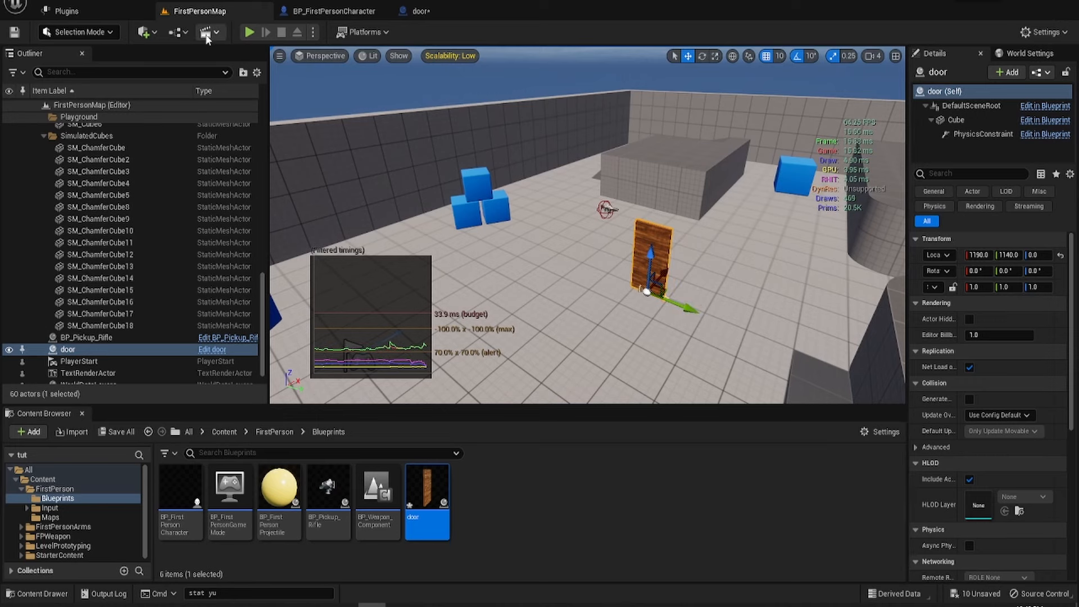
Play the level and walk into the door and around it to test how it reacts physically.
left_click(250, 32)
key("w")
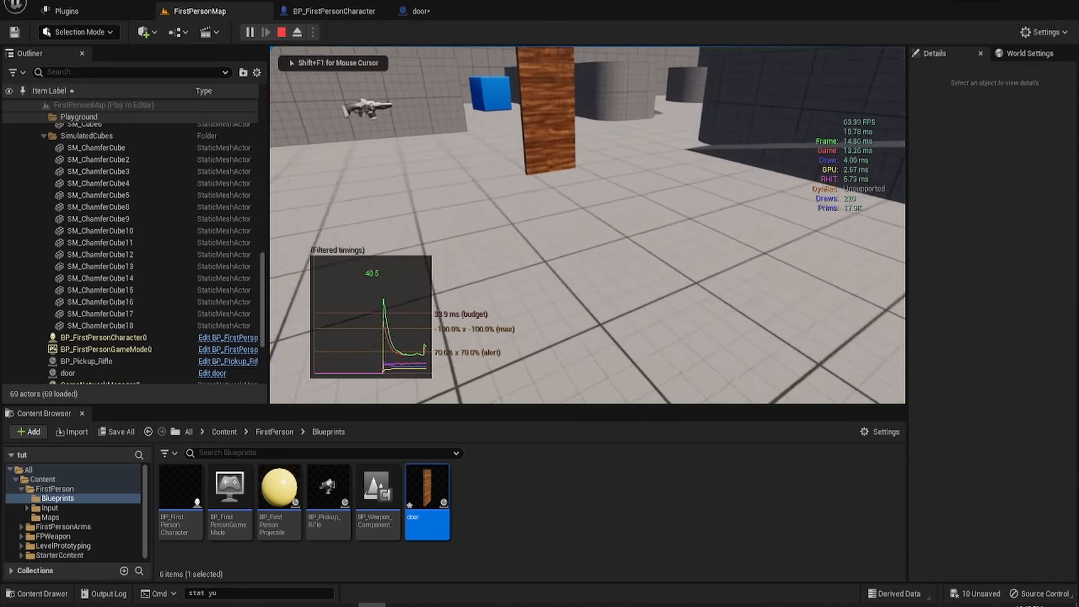
key("w")
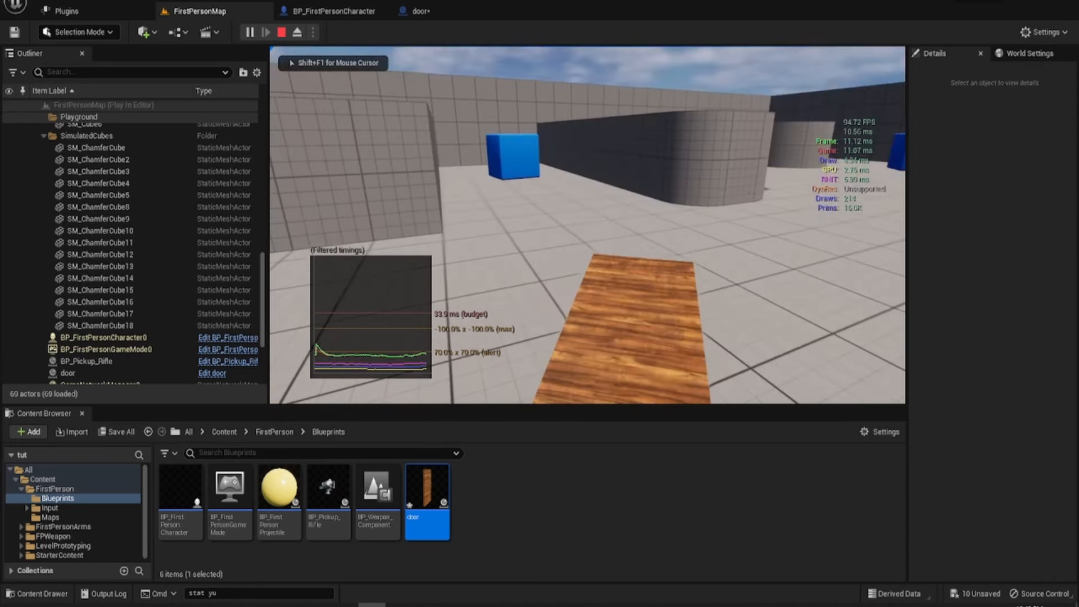
key("w")
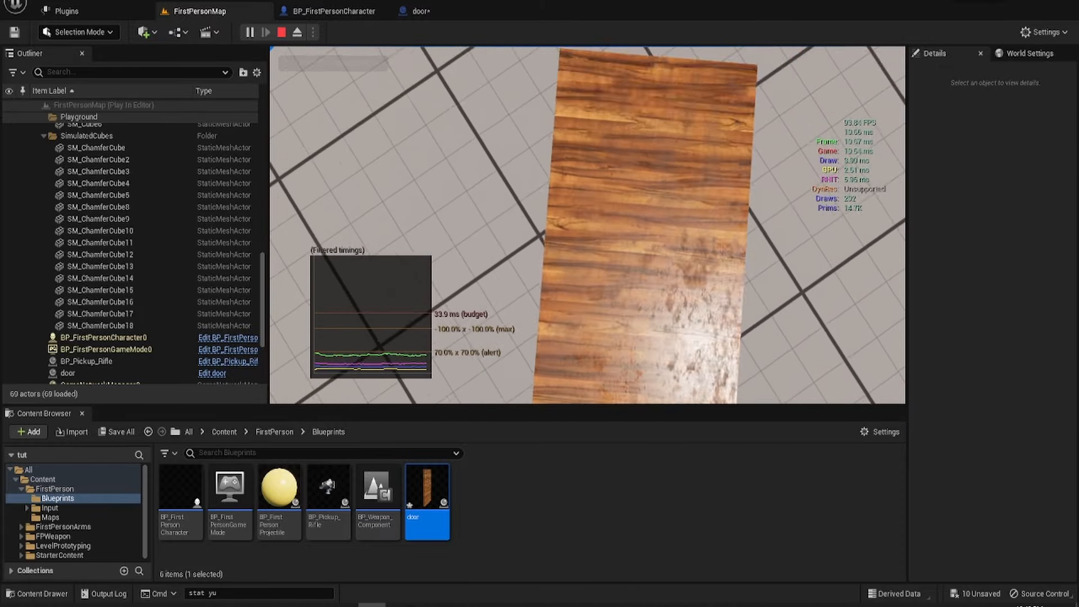
key("w")
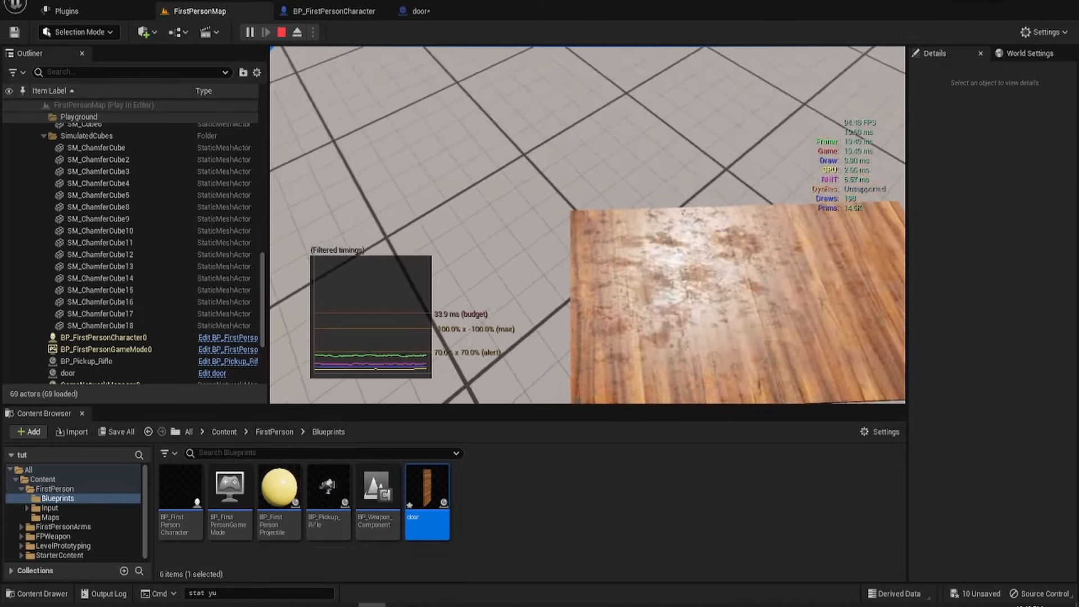
key("s")
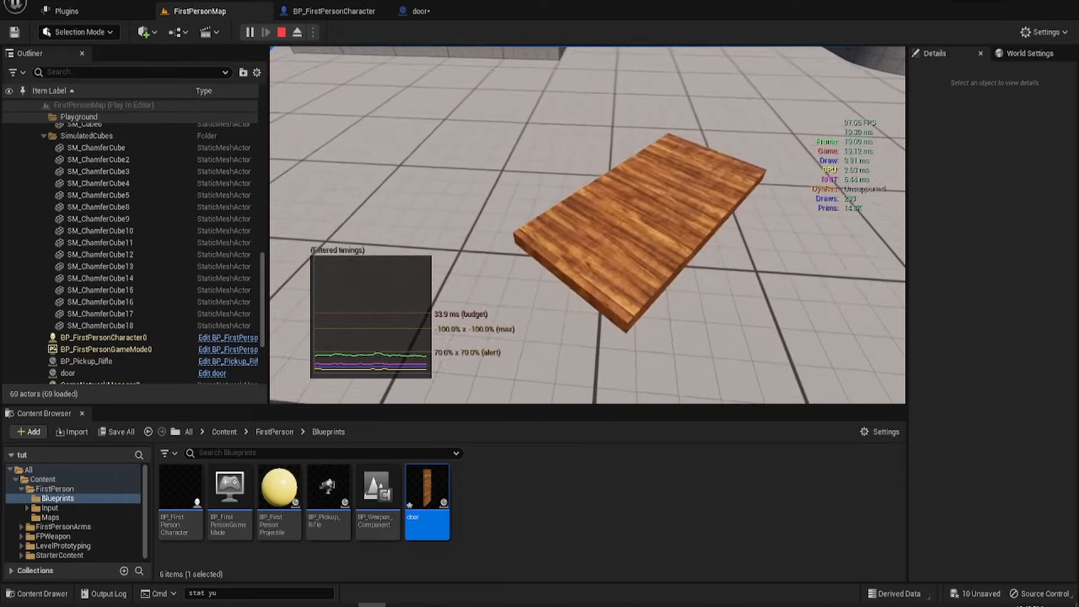
key("s")
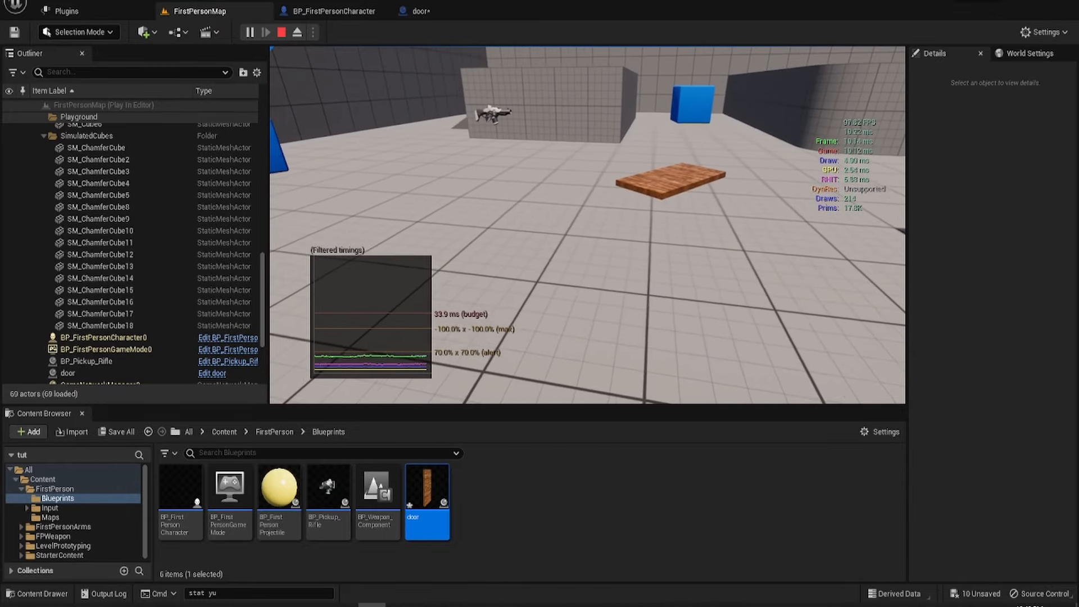
key("super")
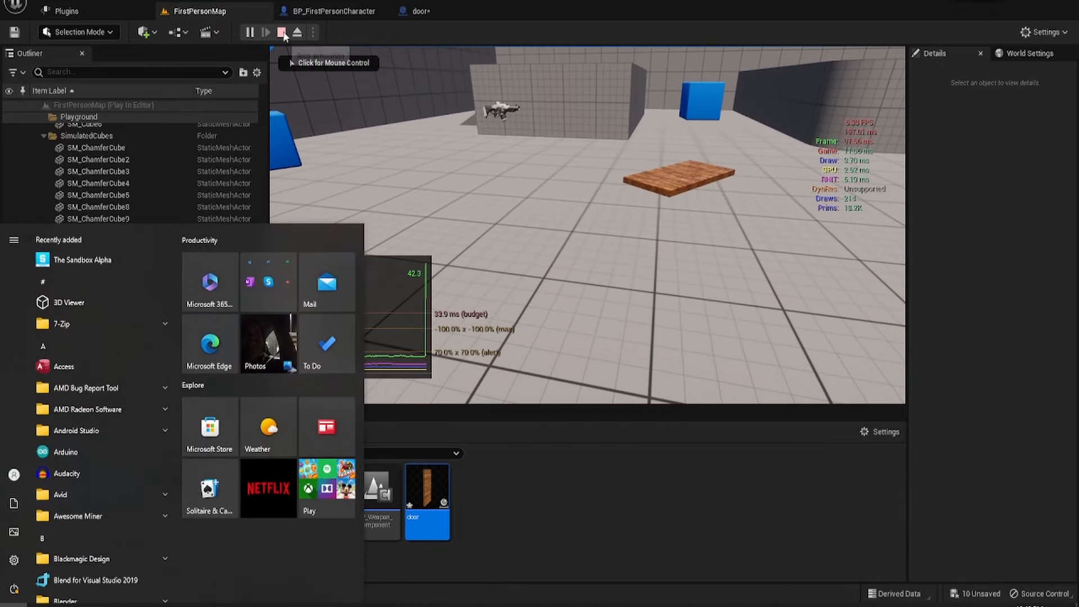
left_click(282, 32)
Return to the door blueprint, select its PhysicsConstraint component and end the running play session.
left_click(332, 15)
left_click(419, 10)
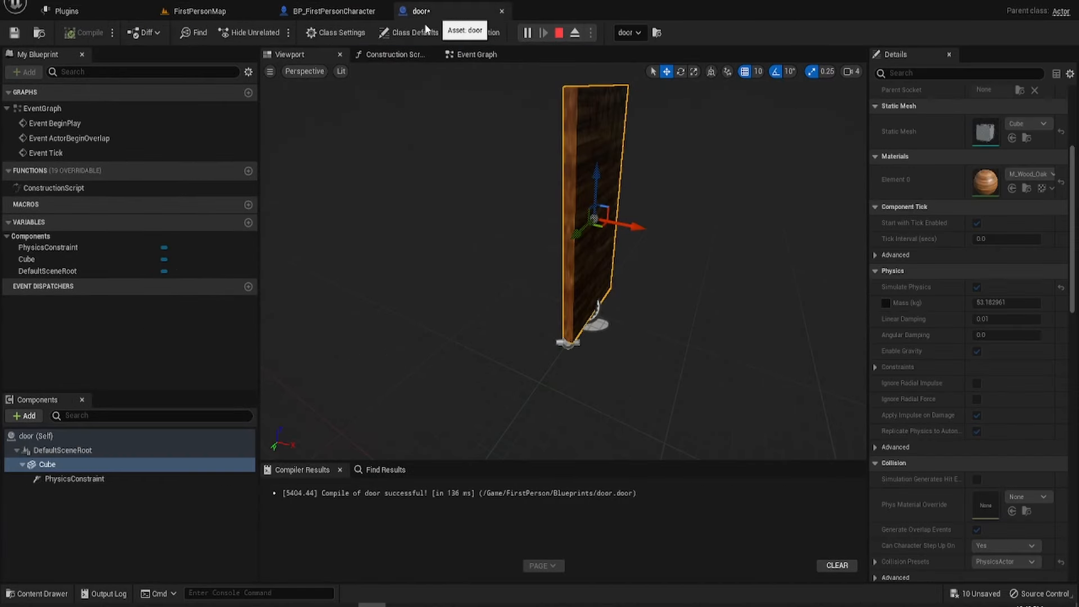
left_click(73, 478)
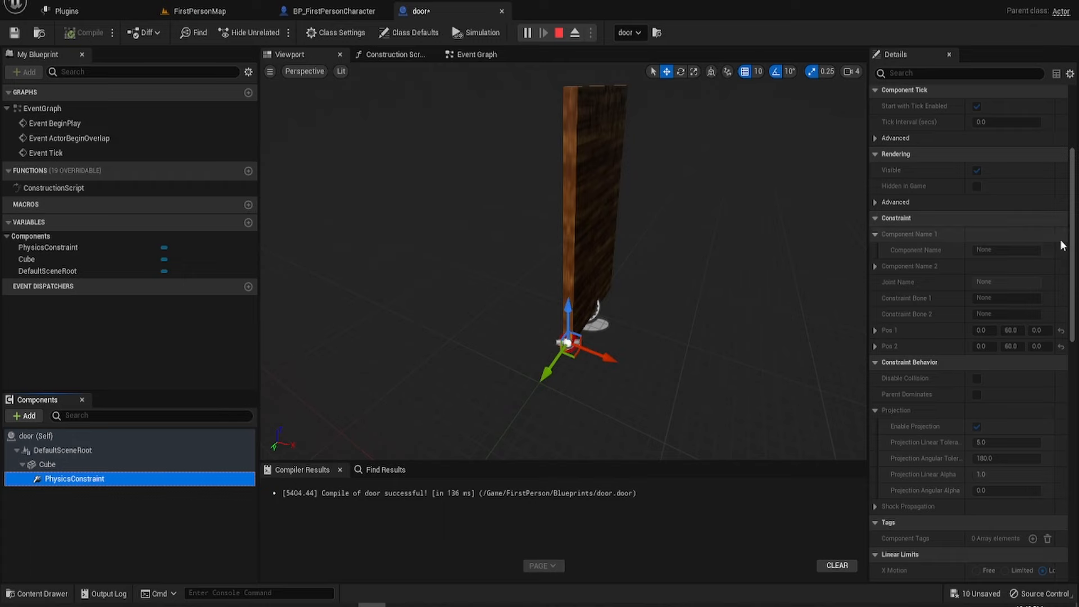
scroll(1062, 246, "up", 5)
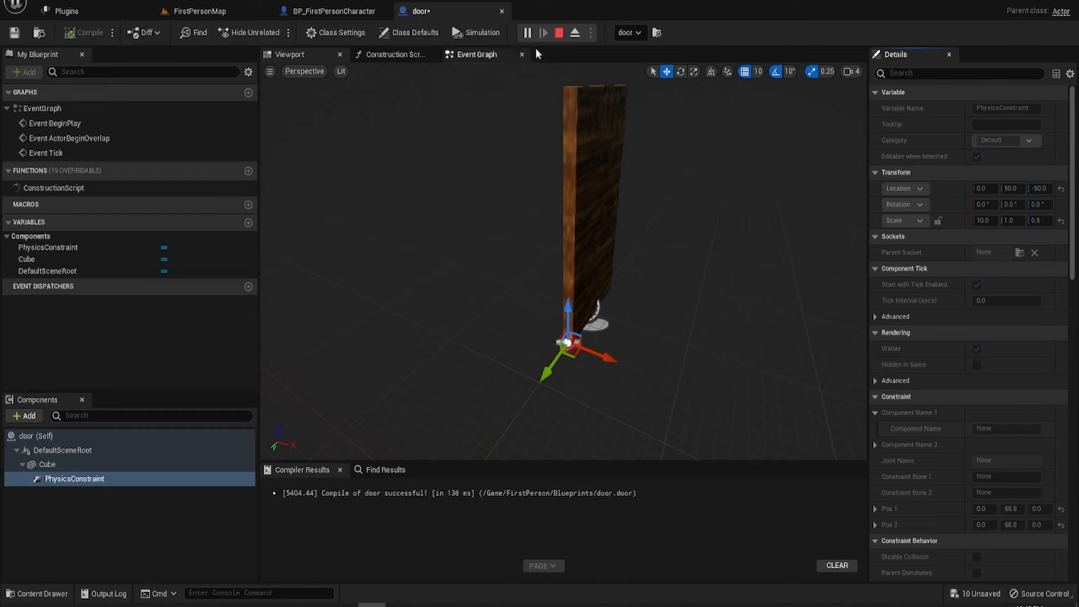
left_click(560, 38)
Set the PhysicsConstraint's Component Name 1 to Cube.
right_click_drag(758, 349, 702, 348)
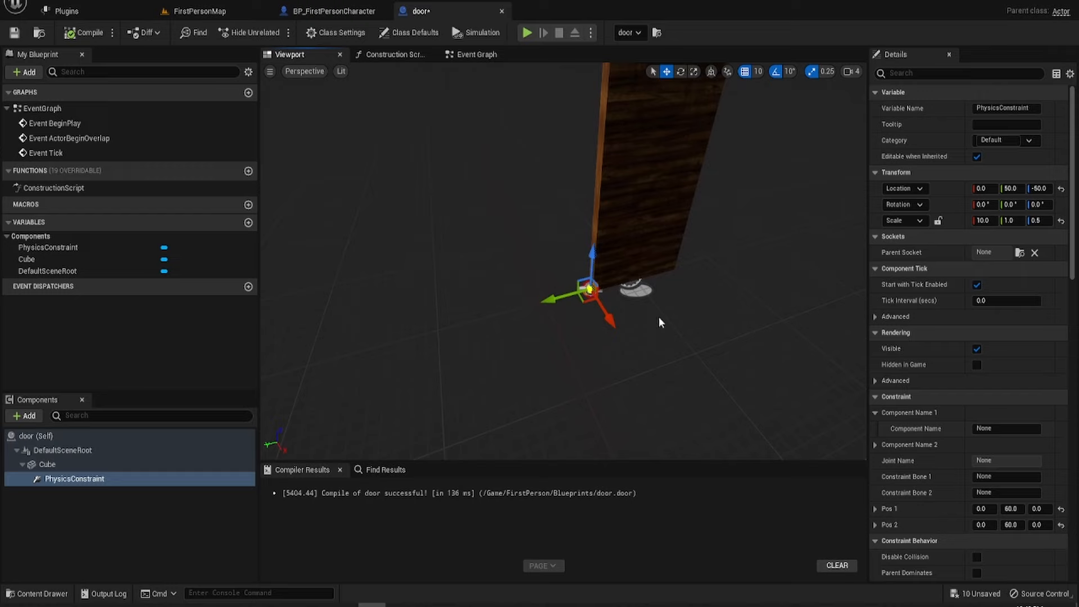
scroll(1067, 183, "down", 3)
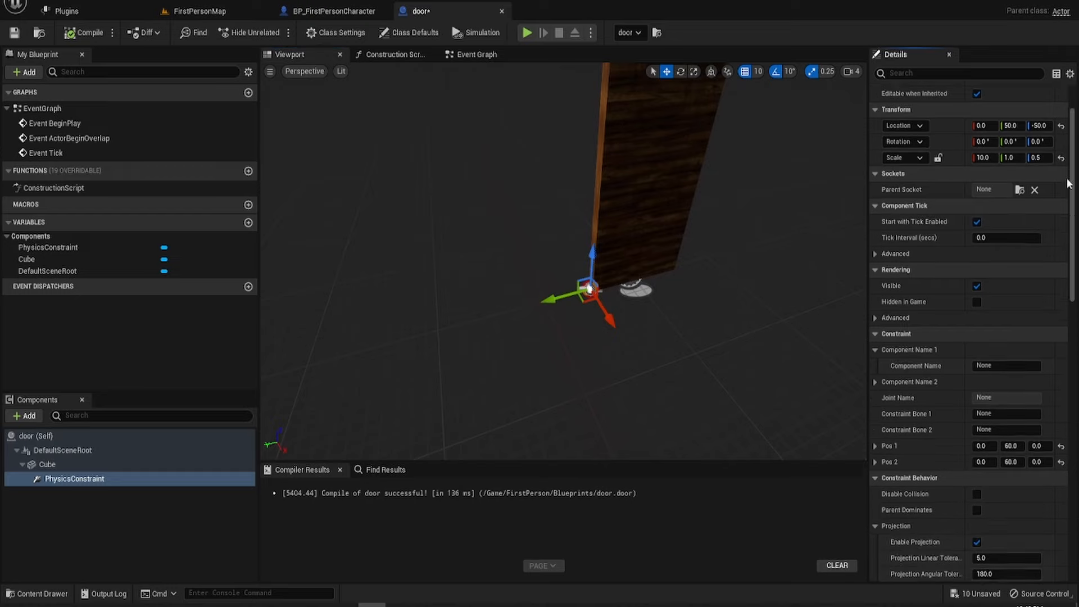
left_click(1066, 179)
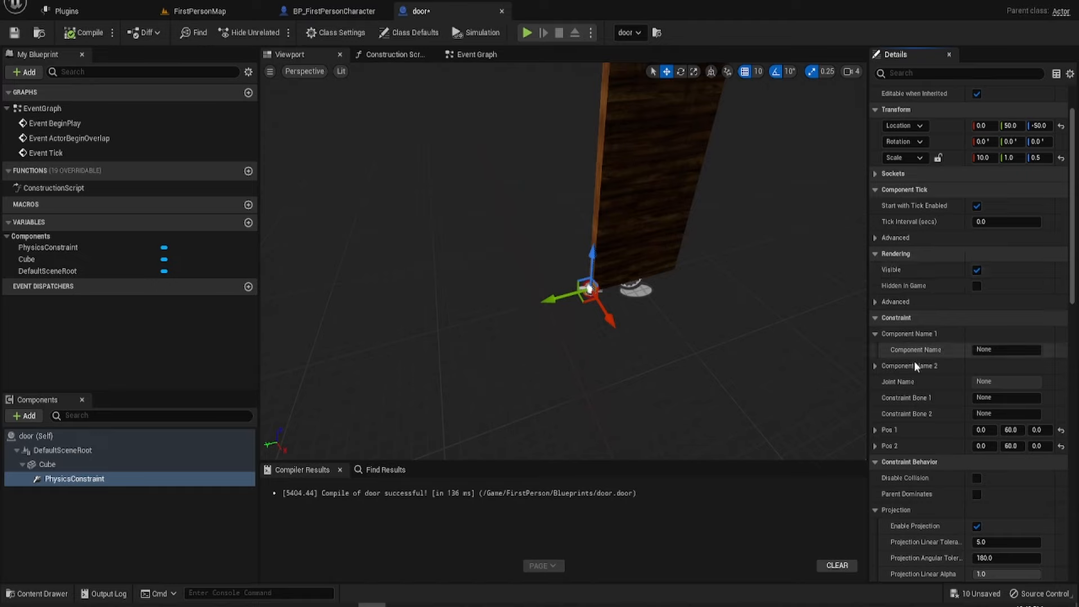
left_click(1003, 349)
key("Return")
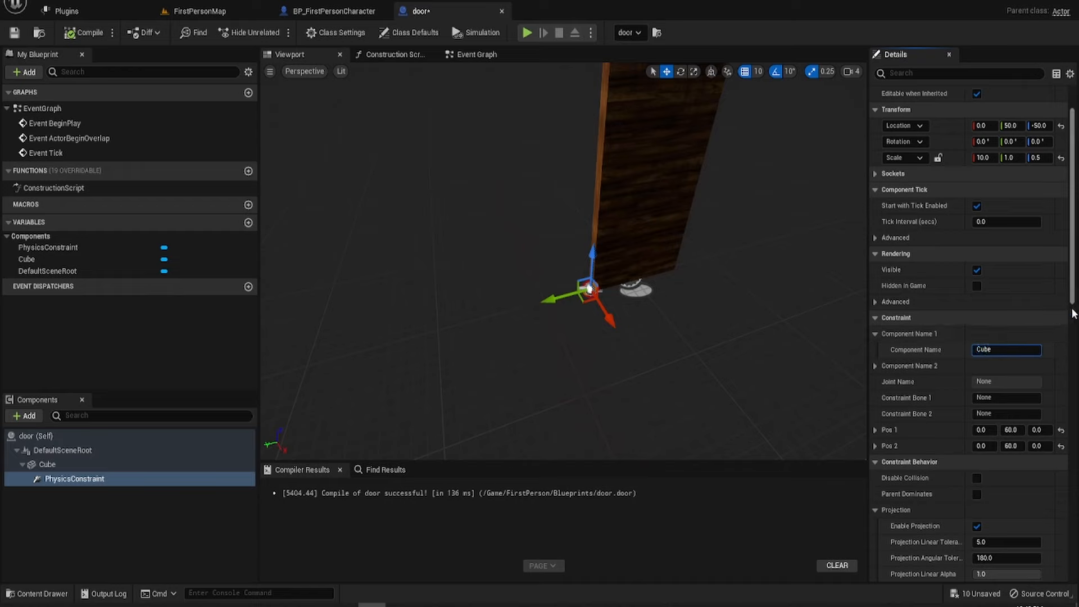
Examine the PhysicsConstraint's constraint behavior, linear limits and angular limits settings.
scroll(1072, 304, "down", 5)
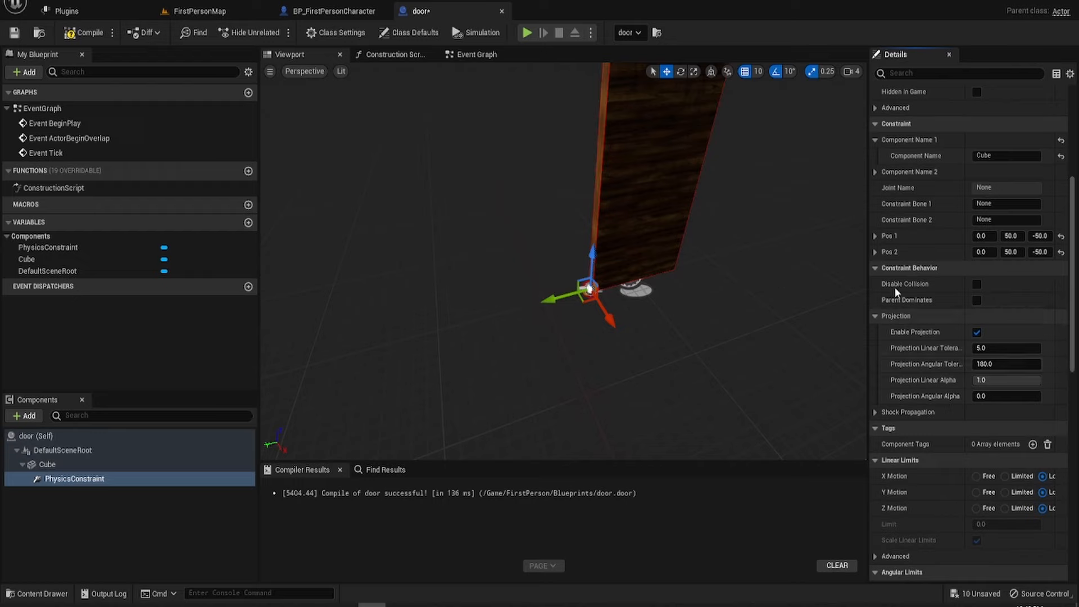
scroll(941, 206, "down", 1)
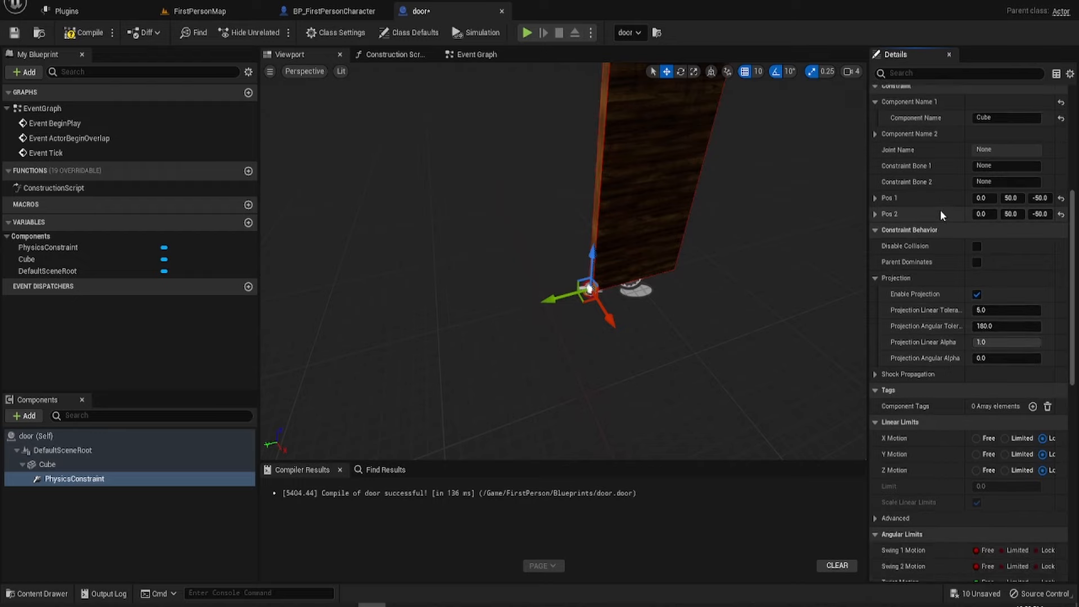
scroll(935, 224, "down", 1)
scroll(935, 228, "down", 4)
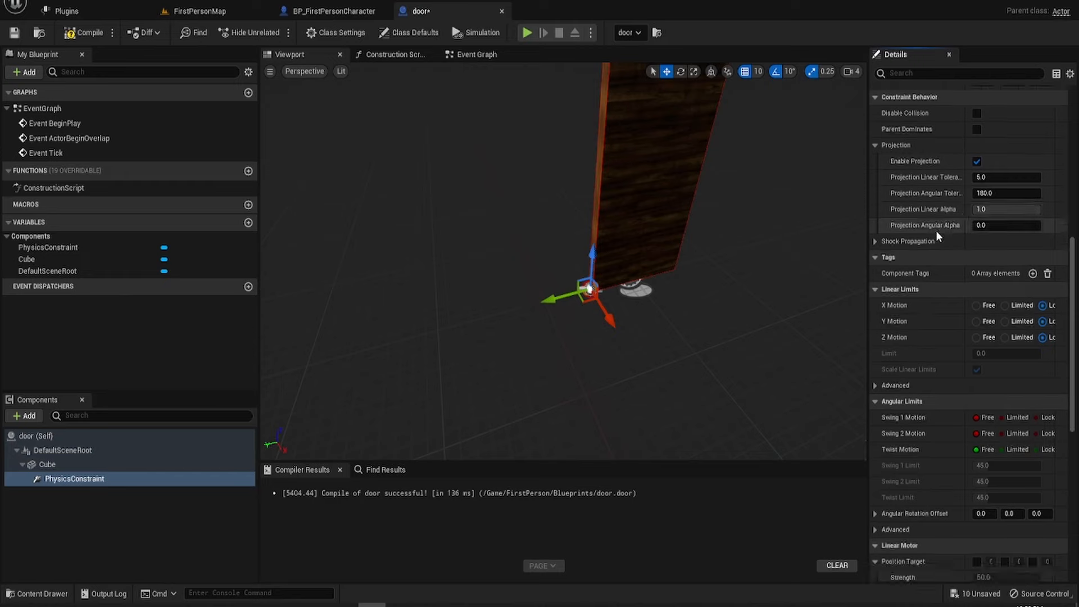
scroll(935, 230, "down", 1)
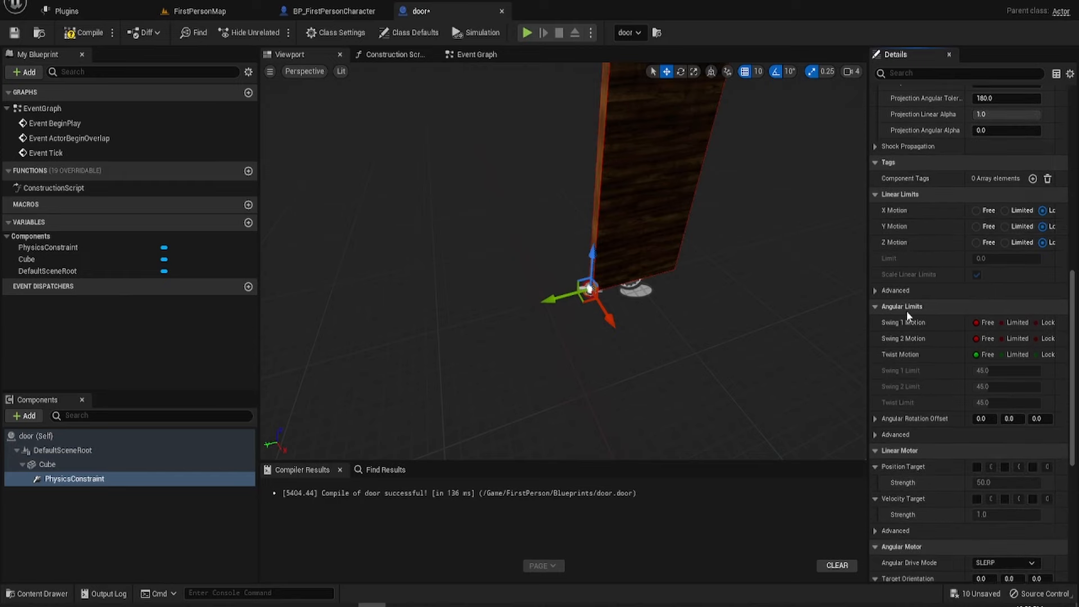
scroll(905, 306, "down", 3)
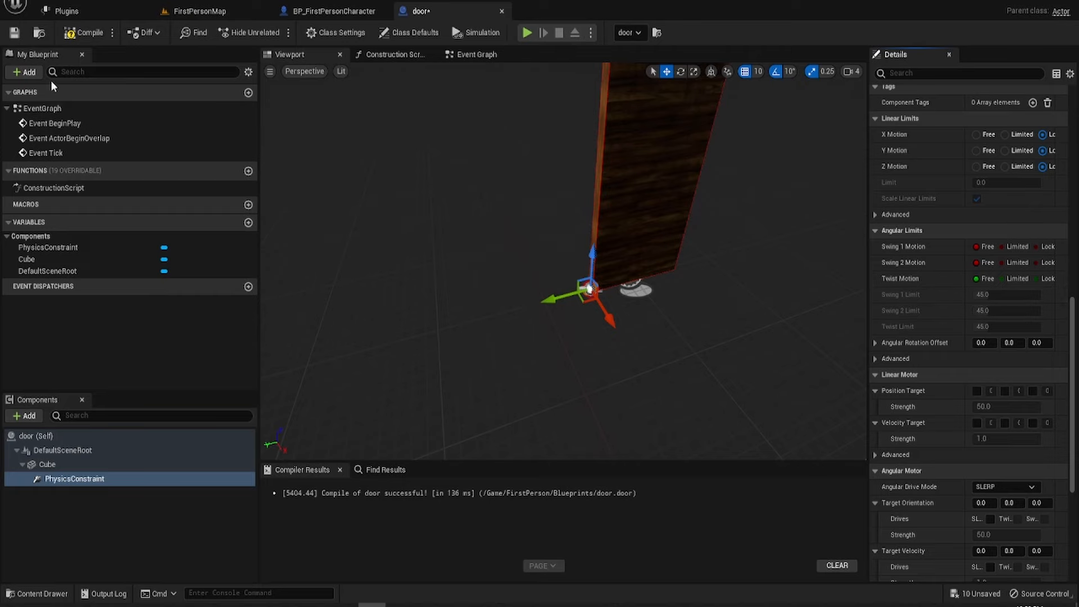
Save the door blueprint and play the level, shooting the door several times to test how freely it swings, ending with the session stopped.
left_click(14, 32)
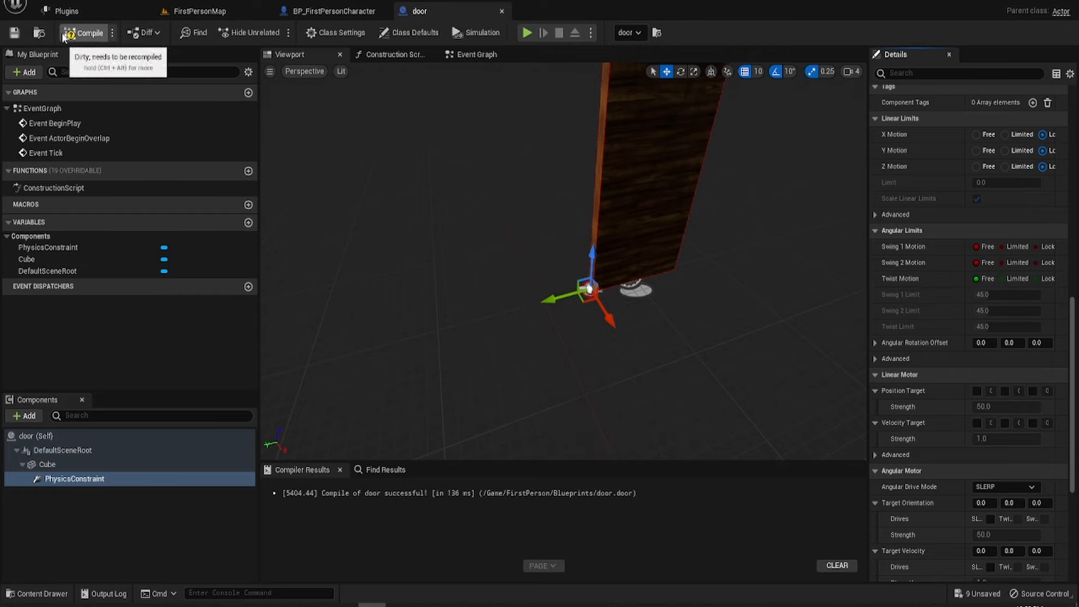
left_click(526, 32)
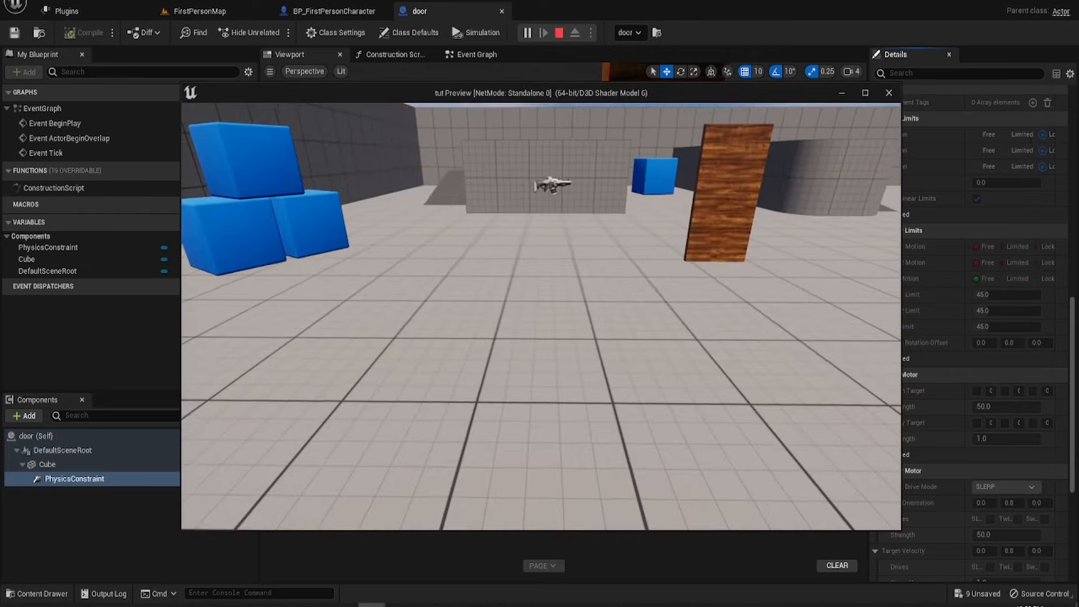
key("w")
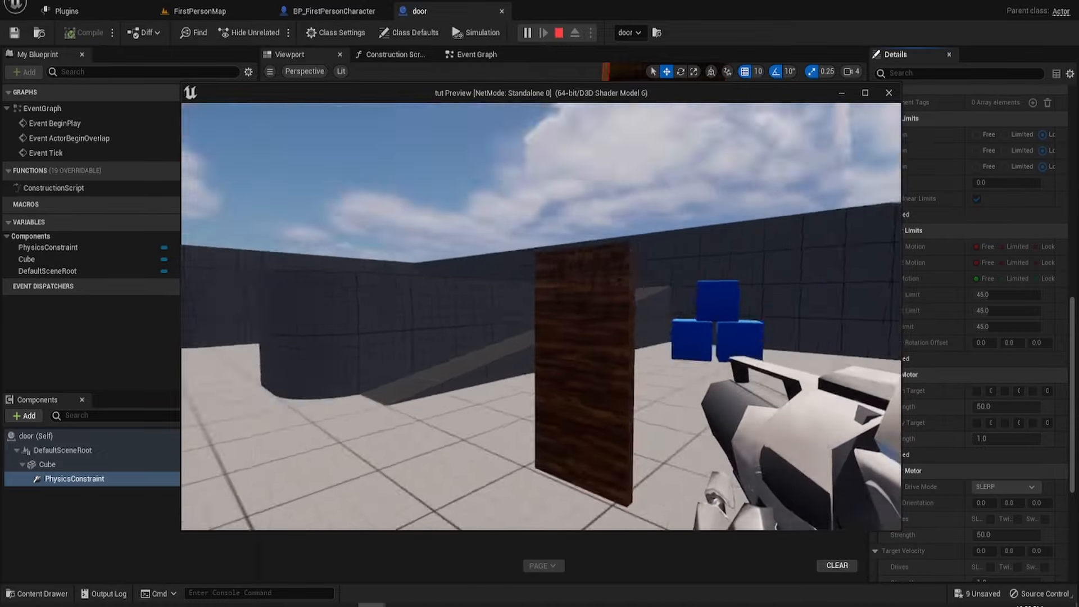
left_click(541, 317)
left_click(541, 316)
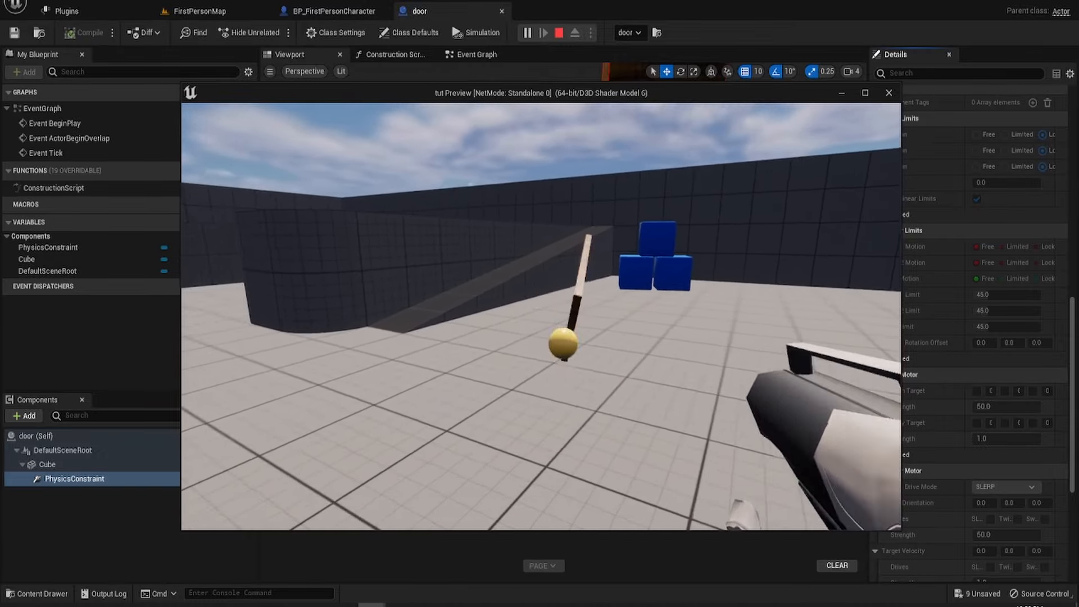
key("d")
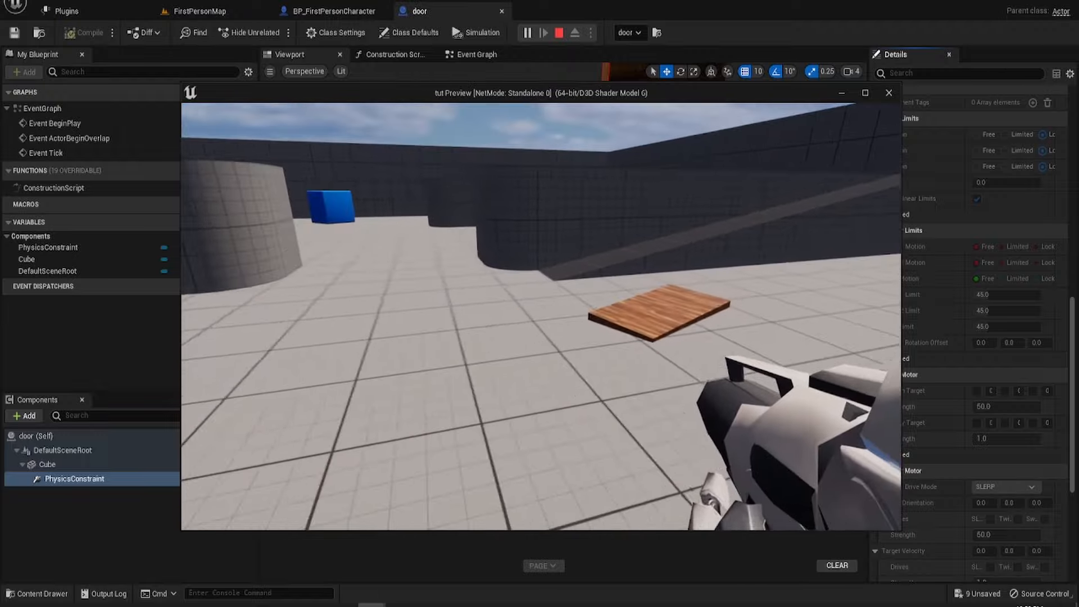
left_click(541, 316)
left_click(542, 316)
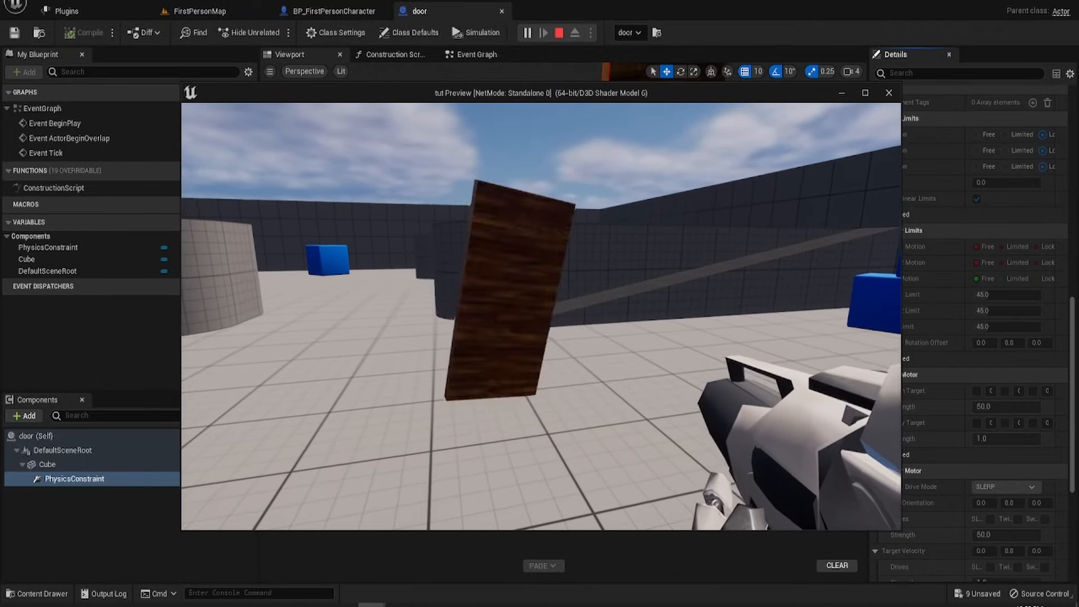
left_click(541, 316)
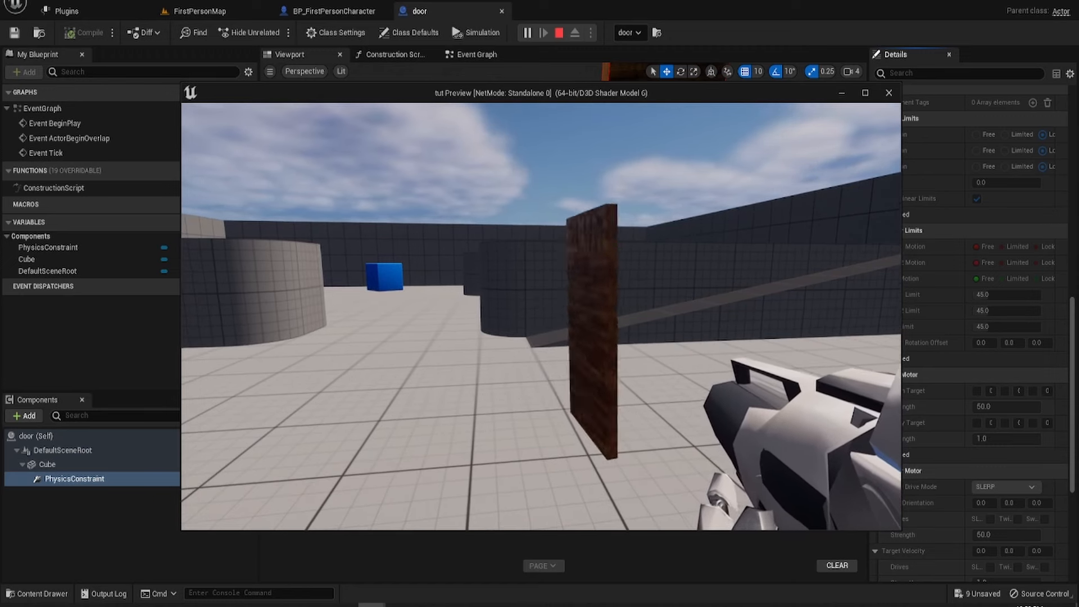
key("super")
left_click(559, 33)
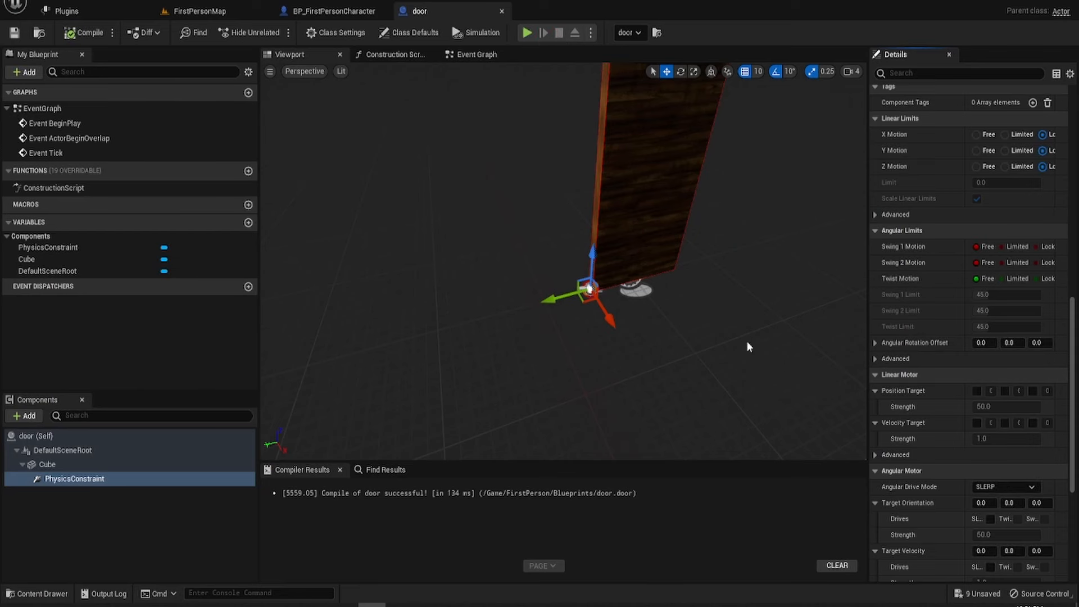
Set the PhysicsConstraint's Twist Motion to Locked and save the door blueprint.
left_click(1037, 279)
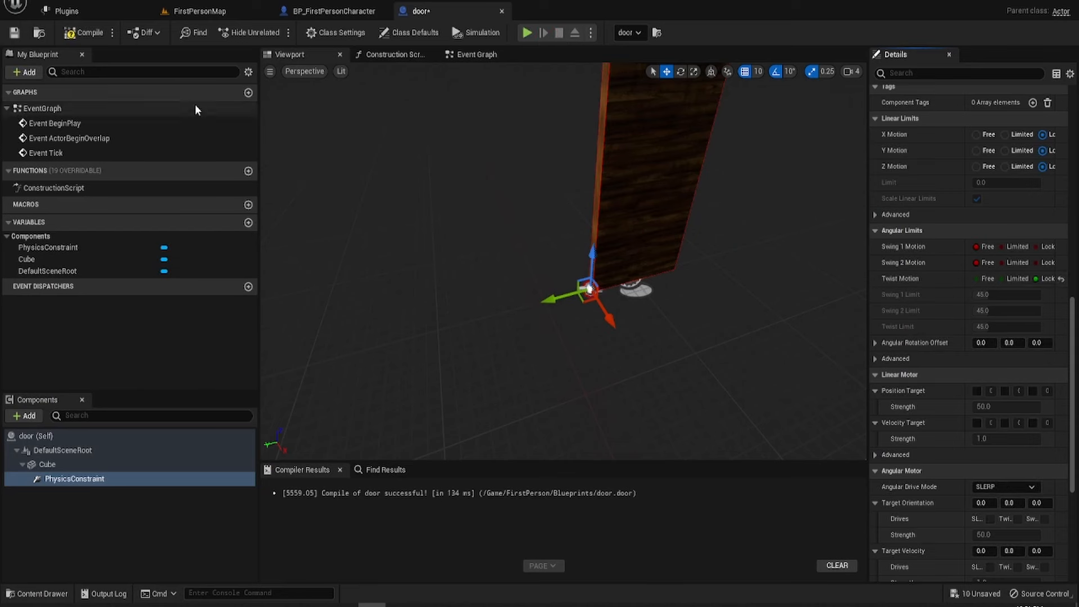
left_click(15, 34)
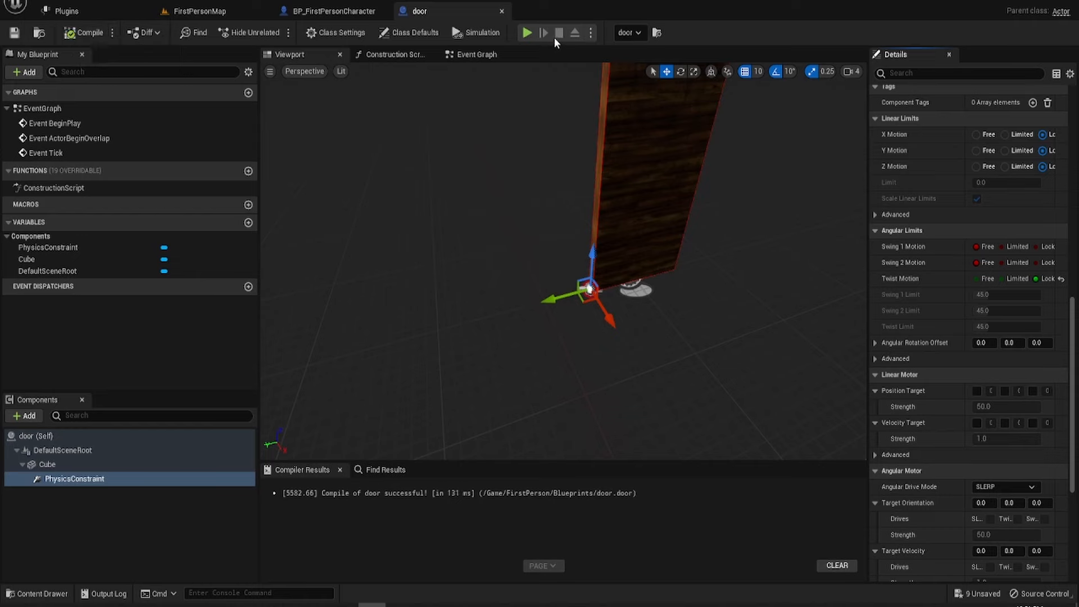
Play the level and shoot the door to test it with Twist Motion locked, and stop the session.
left_click(527, 33)
left_click(604, 330)
key("w")
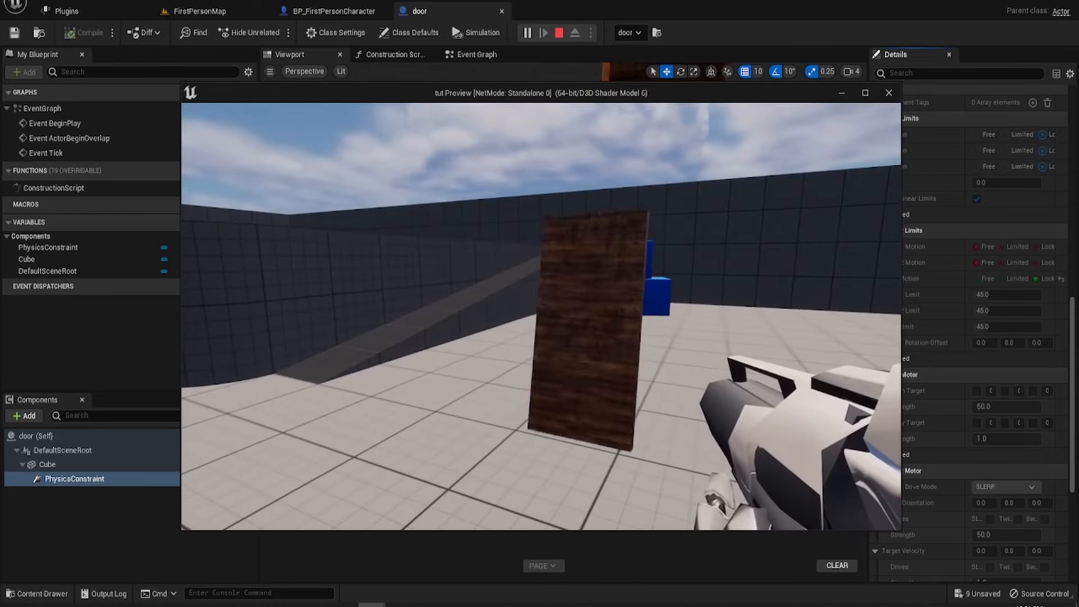
key("w")
left_click(541, 316)
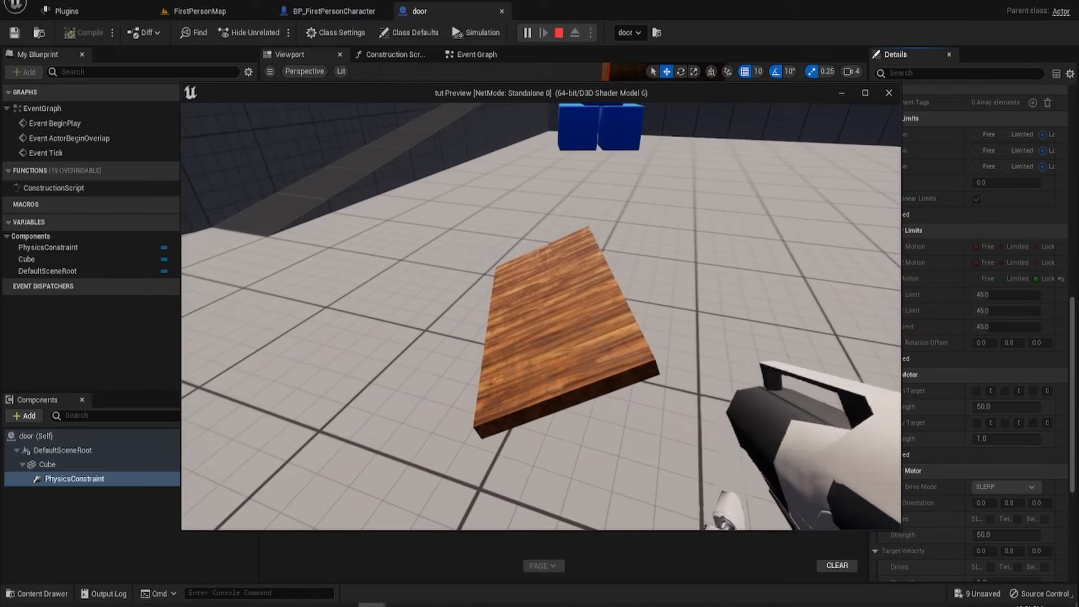
key("super")
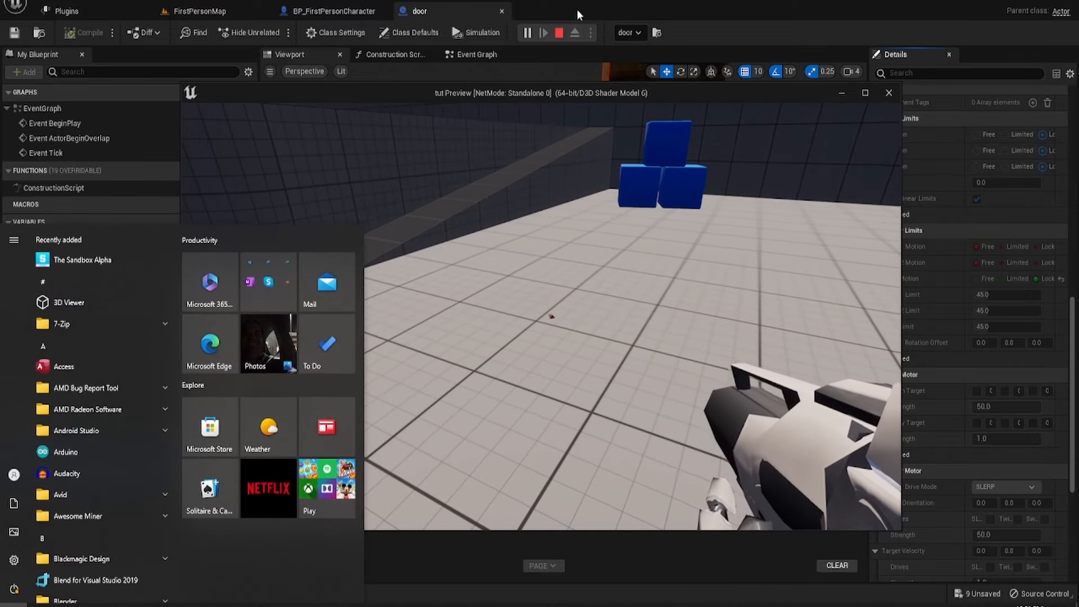
left_click(560, 33)
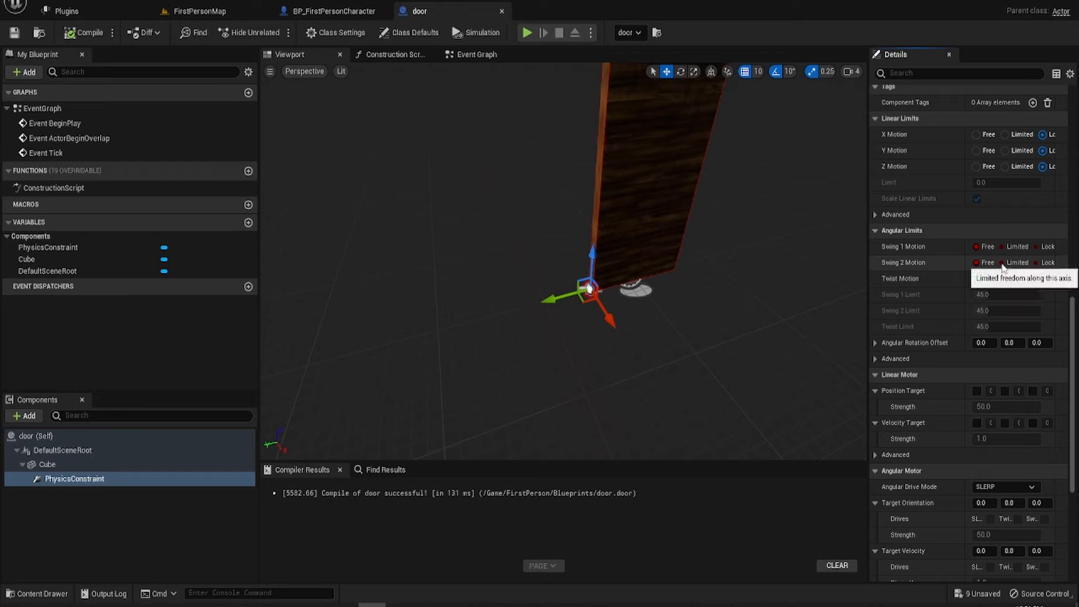
Set the PhysicsConstraint's Swing 2 Motion to Locked and Swing 1 Motion to Limited, and save the door blueprint.
left_click(1036, 263)
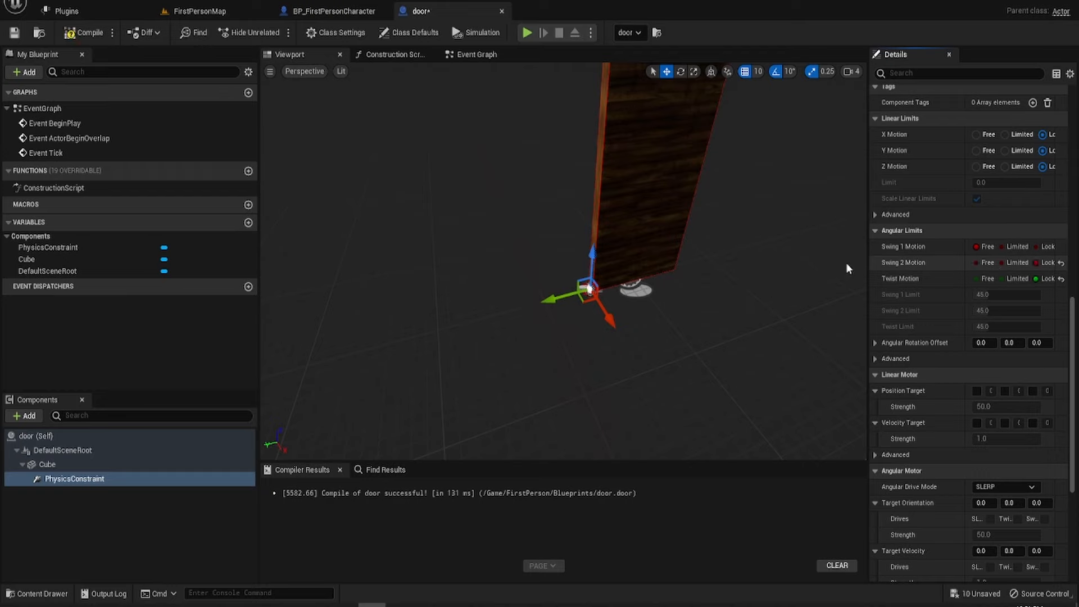
left_click(1003, 247)
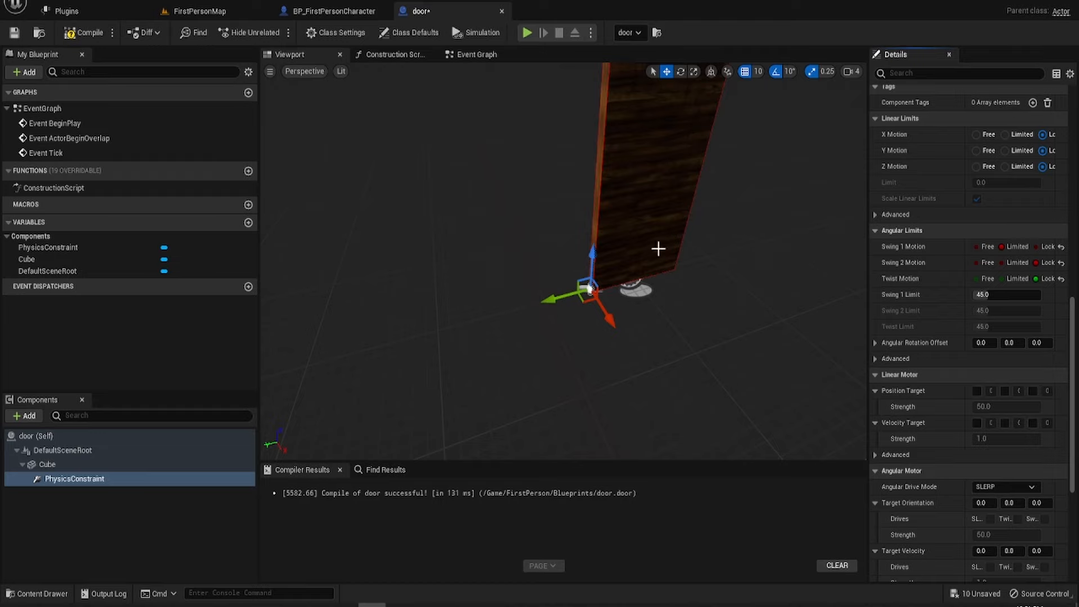
left_click(13, 33)
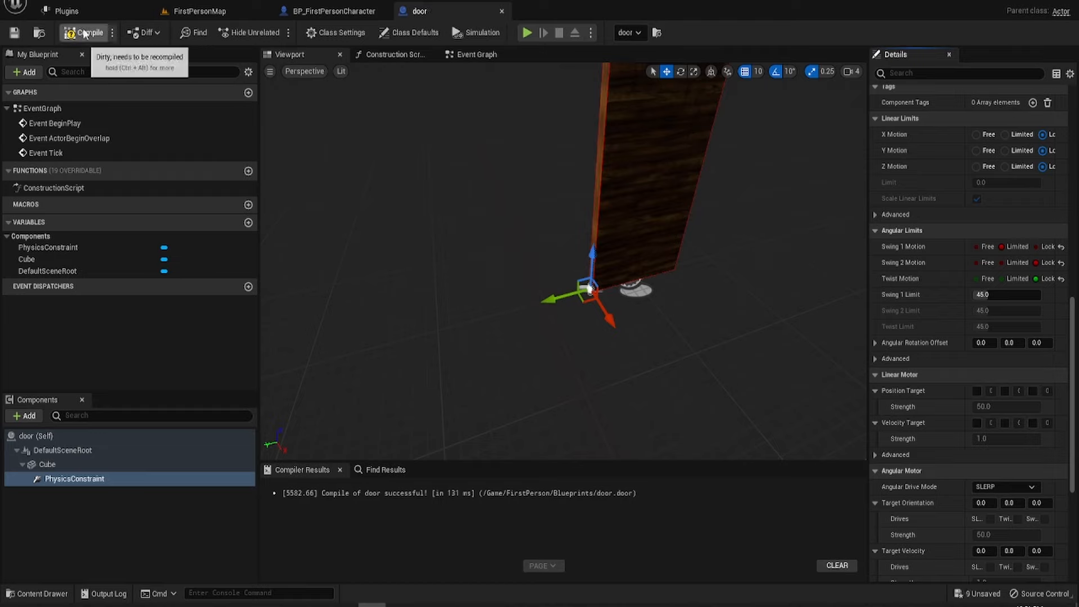
Play the level, shooting the door and walking around it to test the limited Swing 1 motion, and stop the session.
left_click(527, 34)
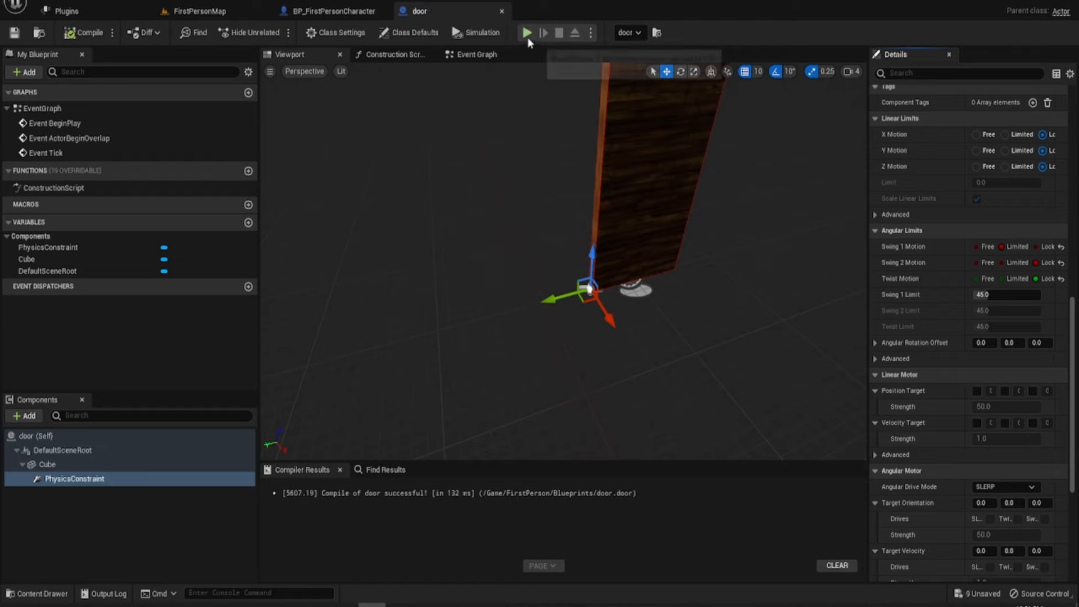
key("w")
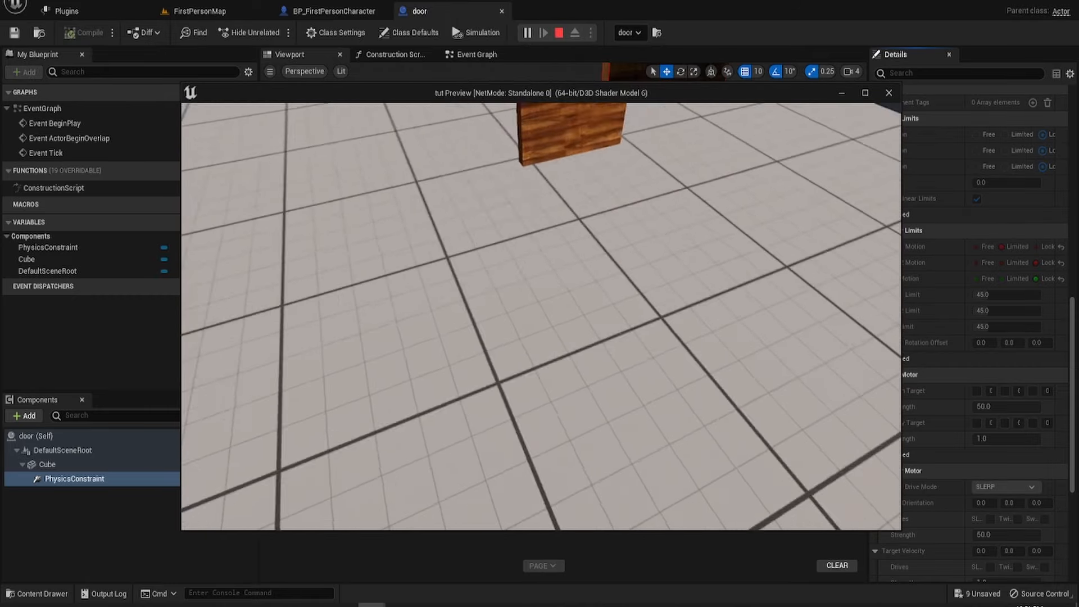
key("w")
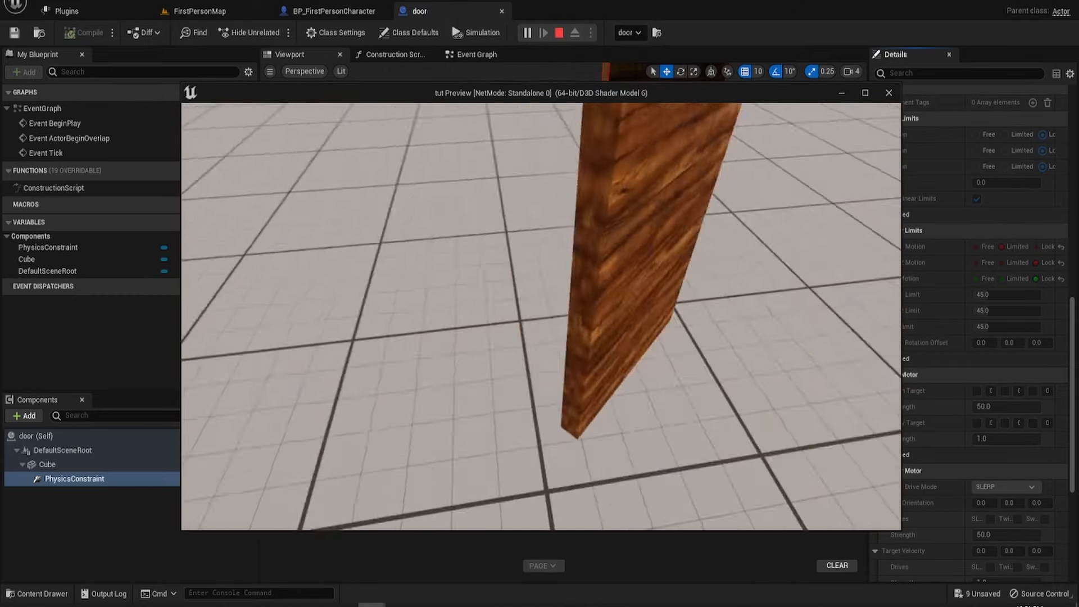
key("w")
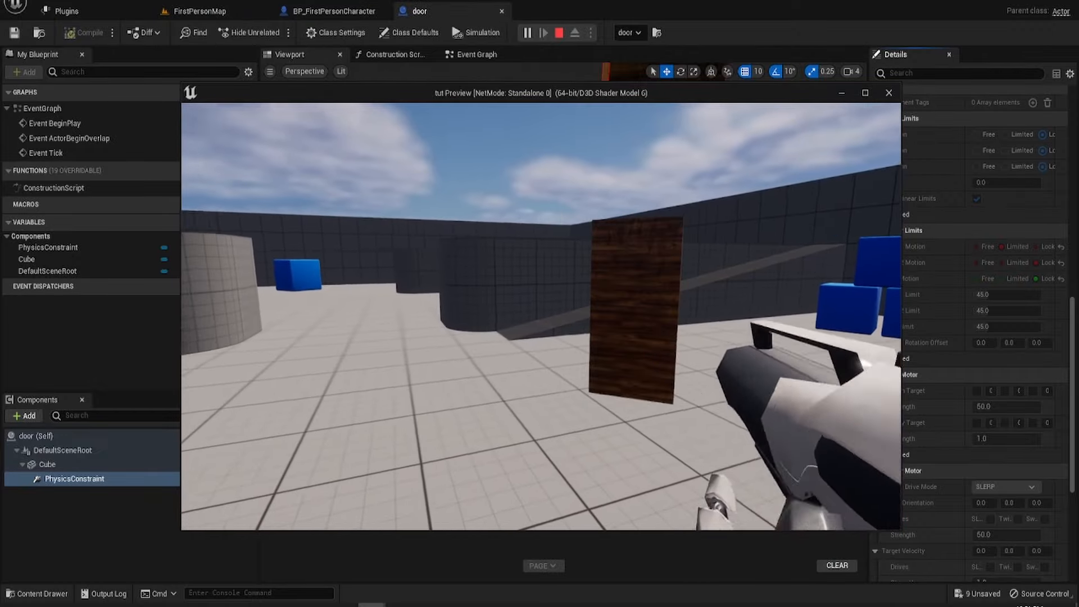
left_click(540, 317)
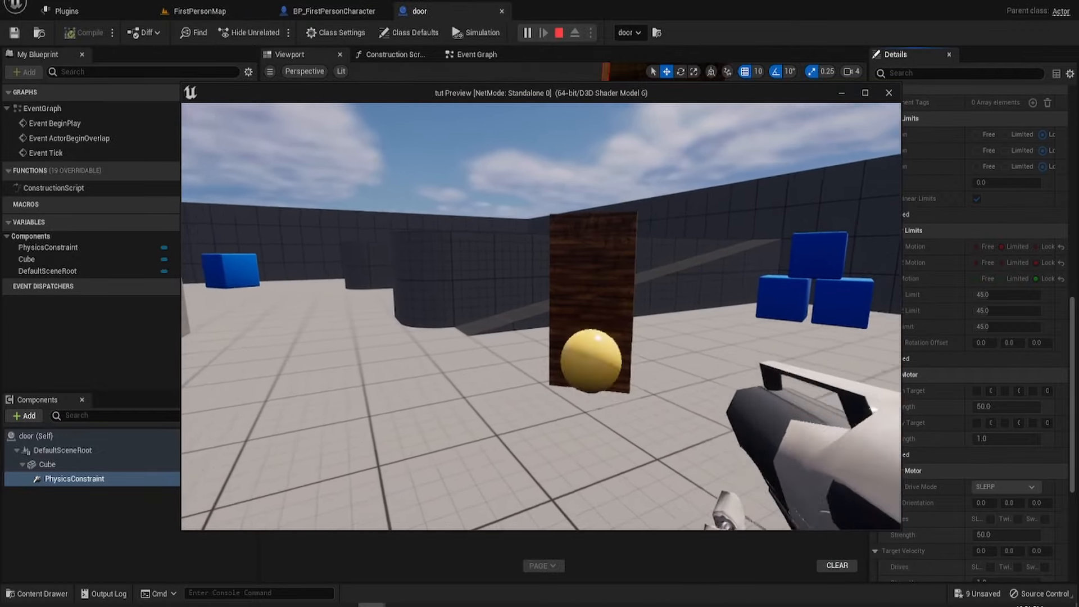
key("d")
key("d")
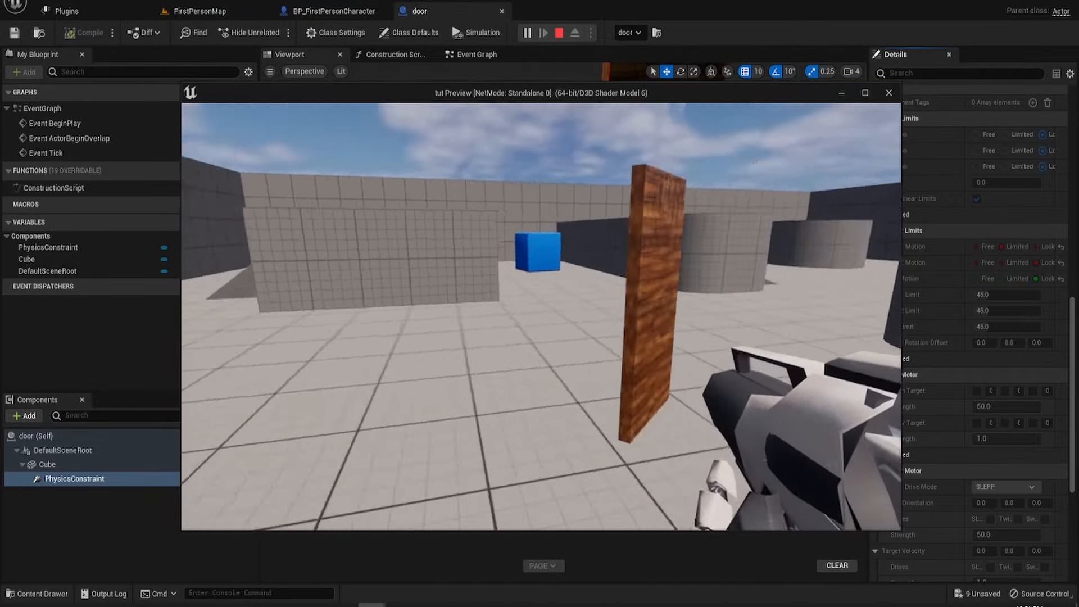
key("d")
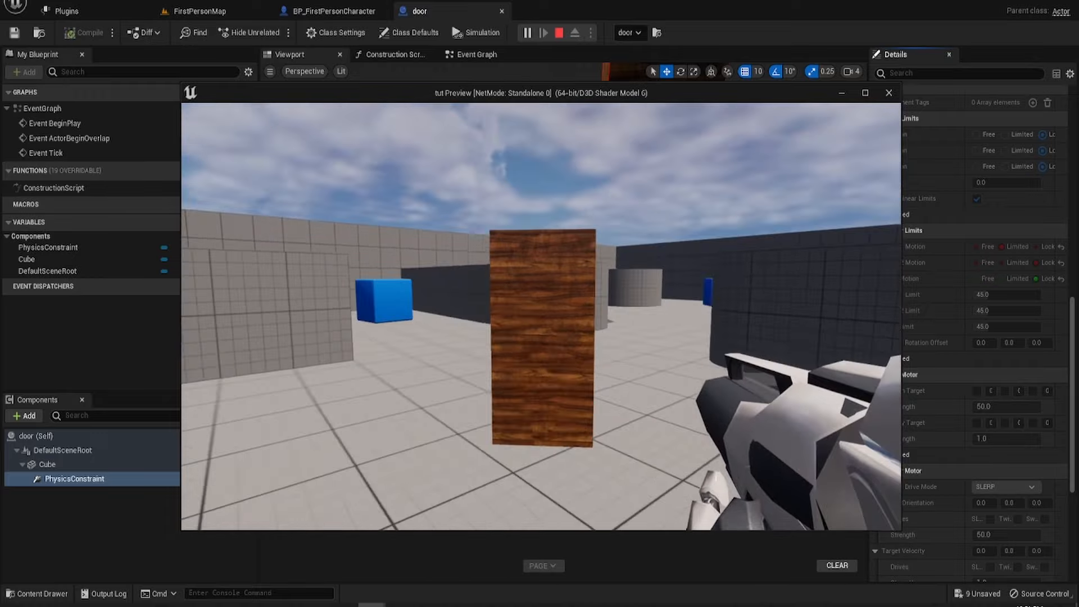
key("a")
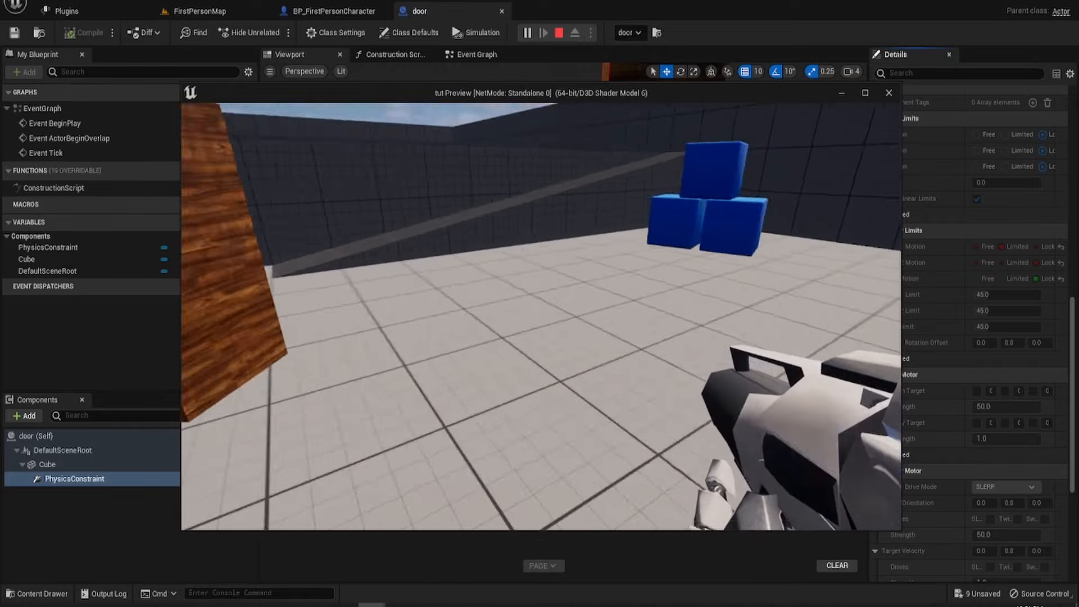
key("d")
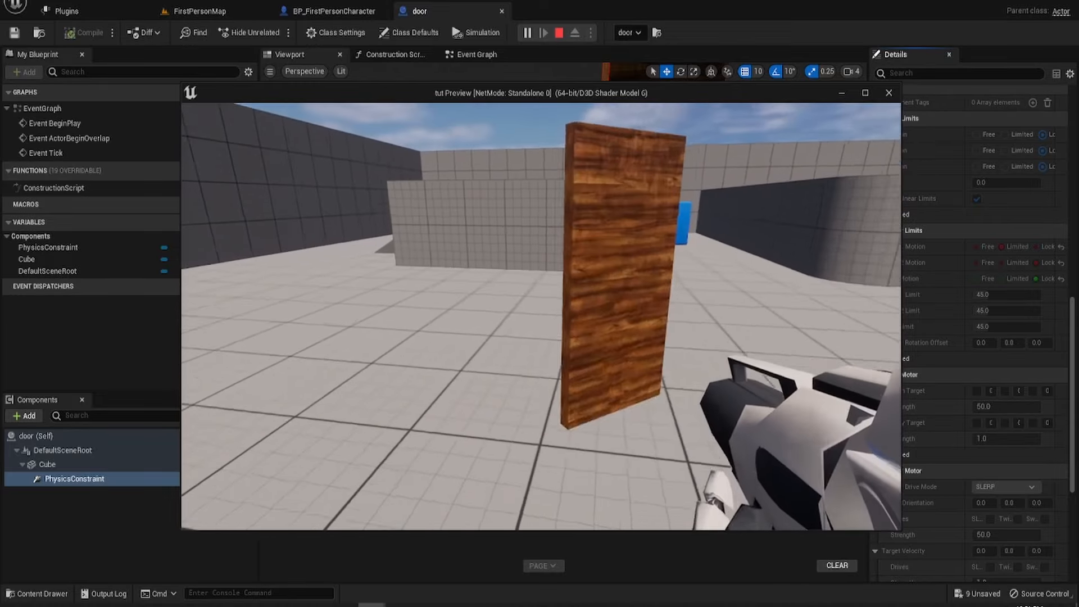
key("a")
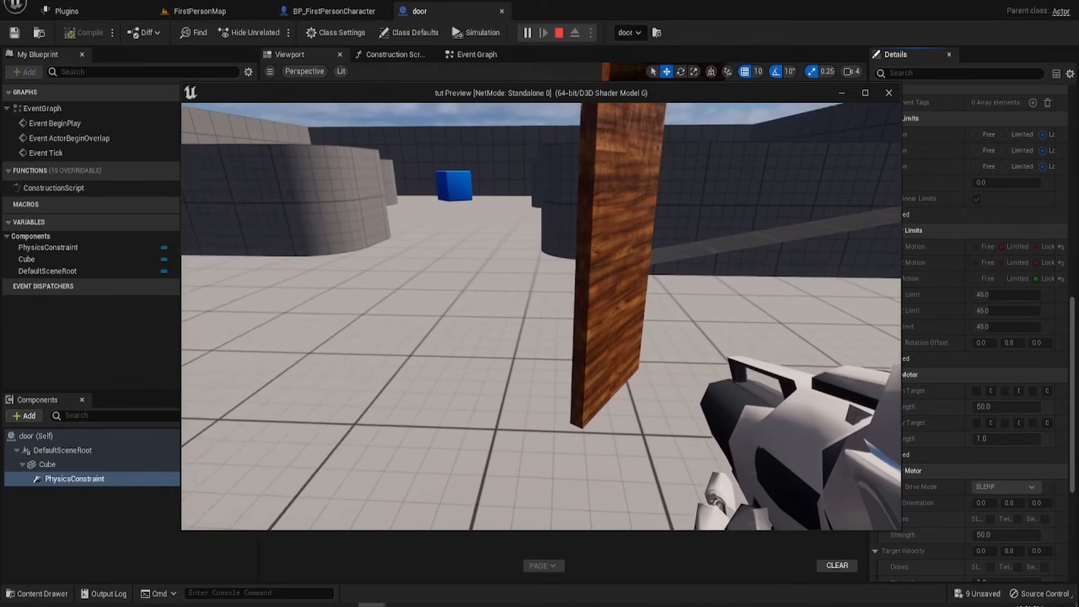
key("super")
left_click(558, 32)
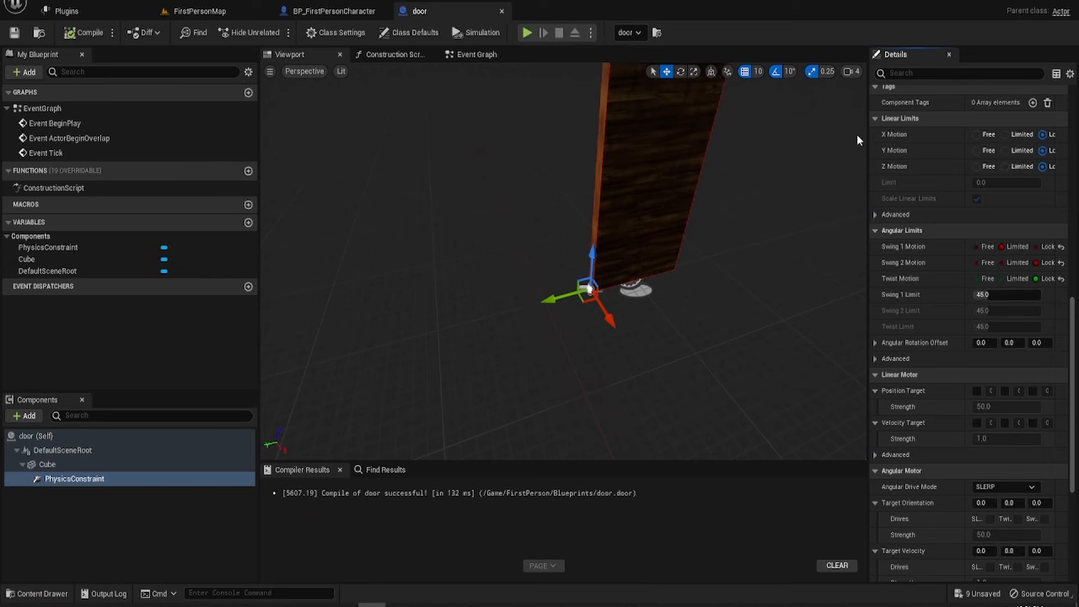
Set the PhysicsConstraint's Swing 2 Motion to Limited and Swing 1 Motion to Locked, keeping Twist Motion locked.
left_click(1036, 280)
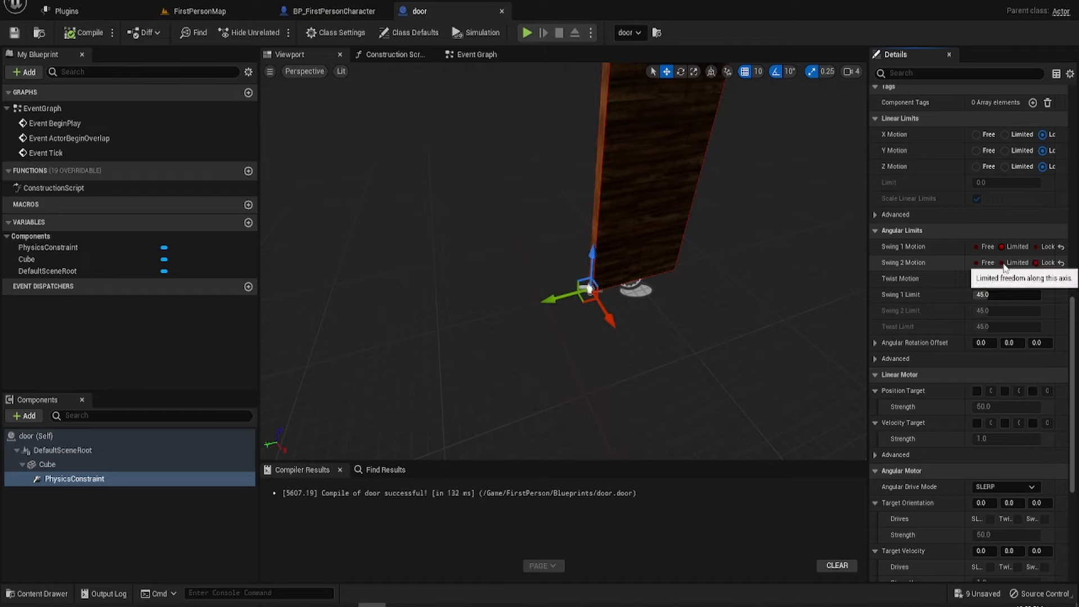
left_click(1036, 248)
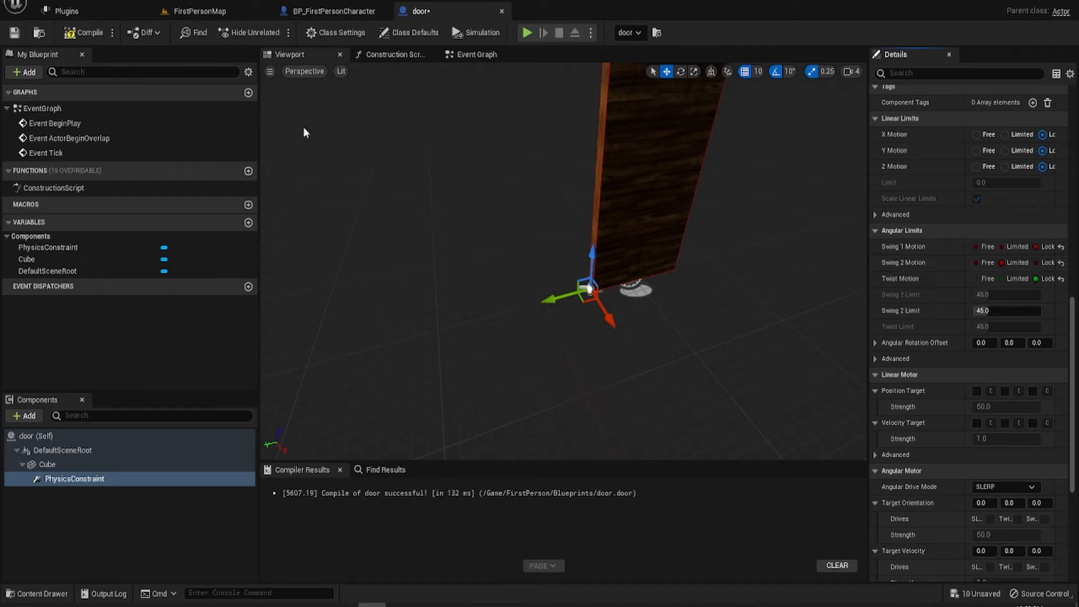
Save and compile the door blueprint, and play the level, shooting the door to test the limited Swing 2 motion.
left_click(17, 34)
left_click(70, 35)
left_click(531, 32)
key("w")
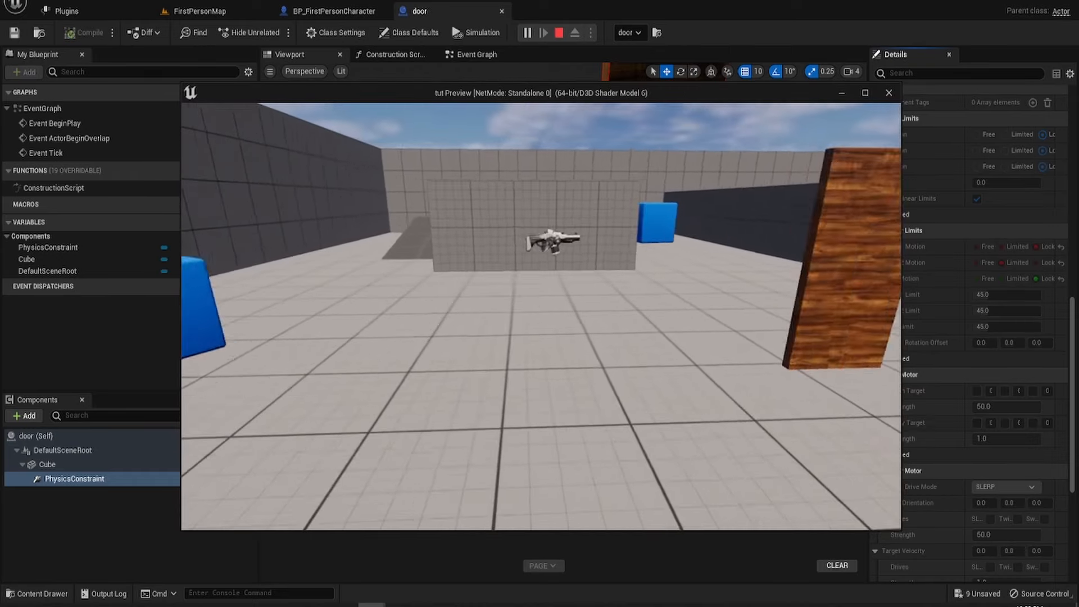
key("w")
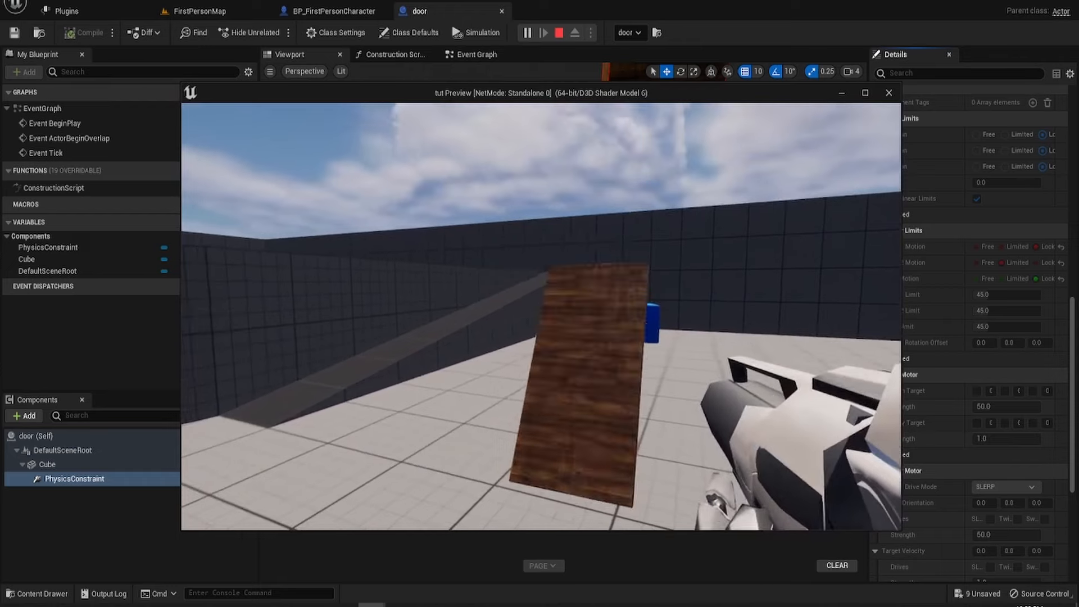
key("s")
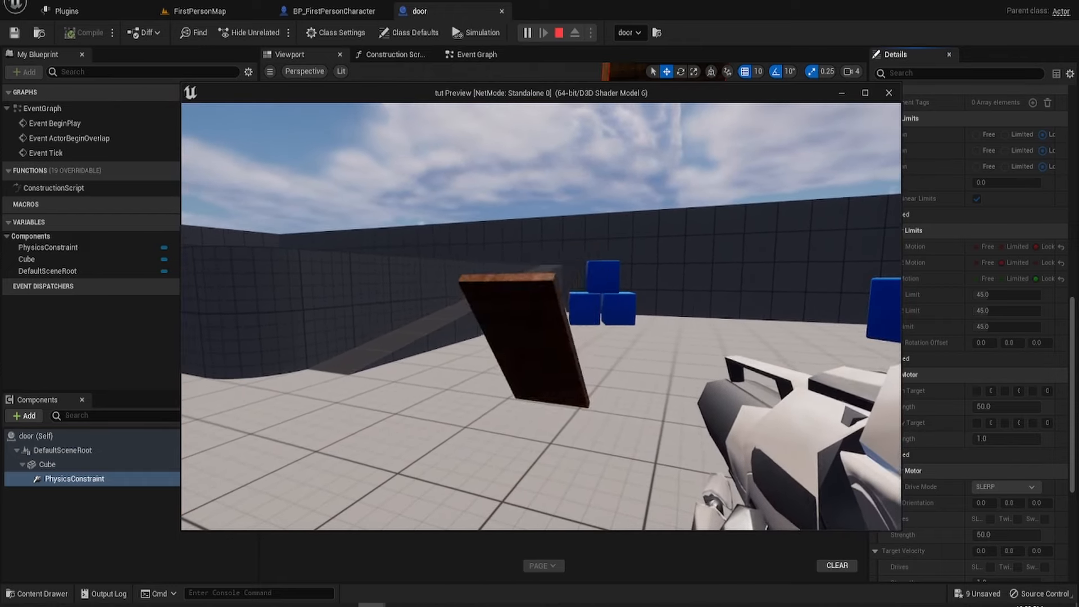
left_click(541, 316)
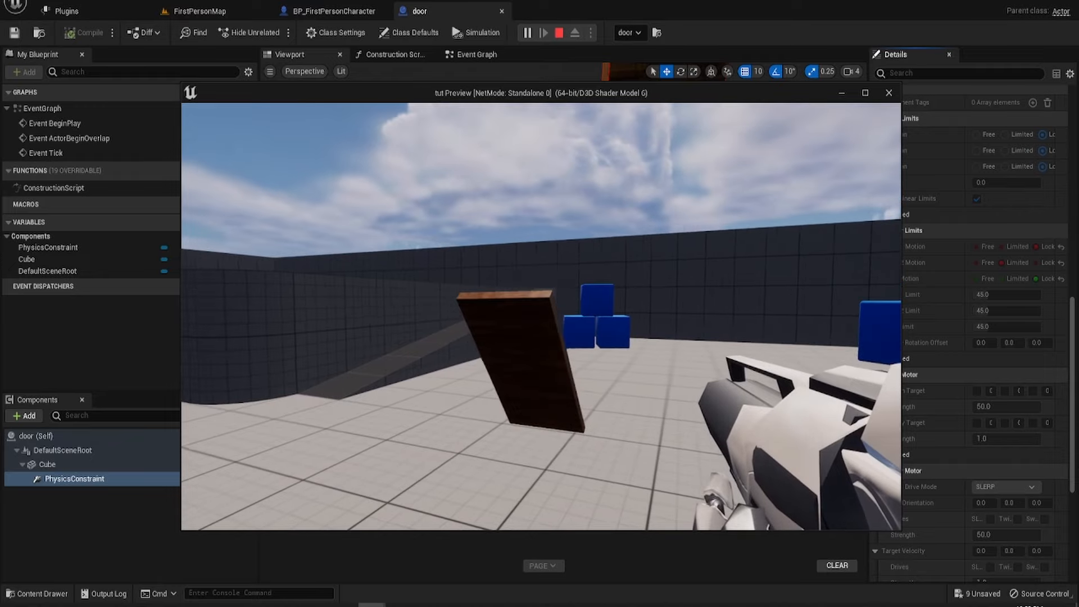
Walk around the door and jump against it to test how it tilts, and stop the play session.
key("d")
key("d")
key("w")
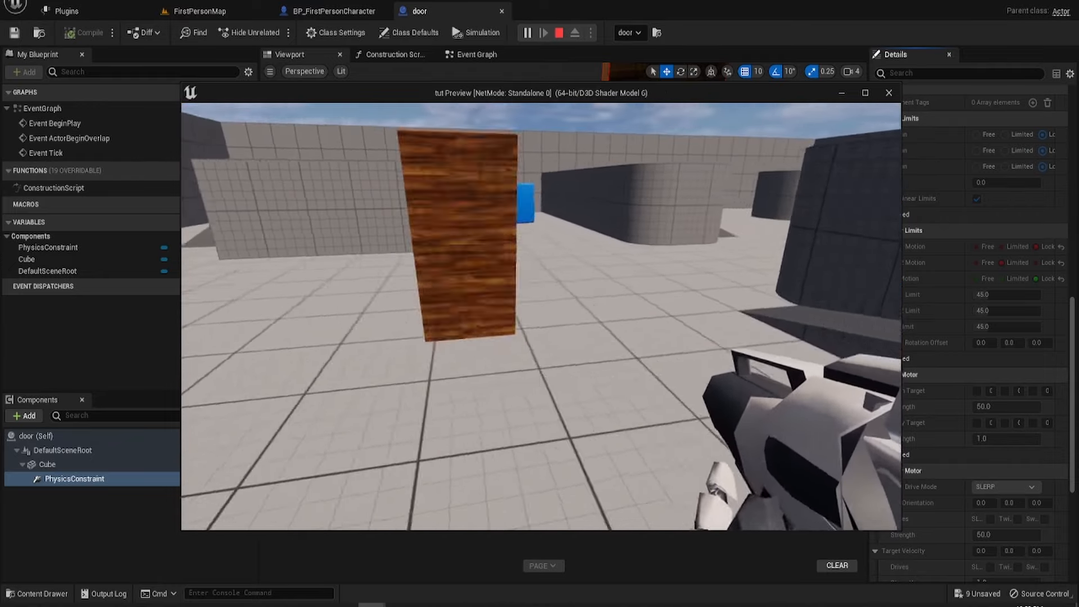
key("w")
key("space")
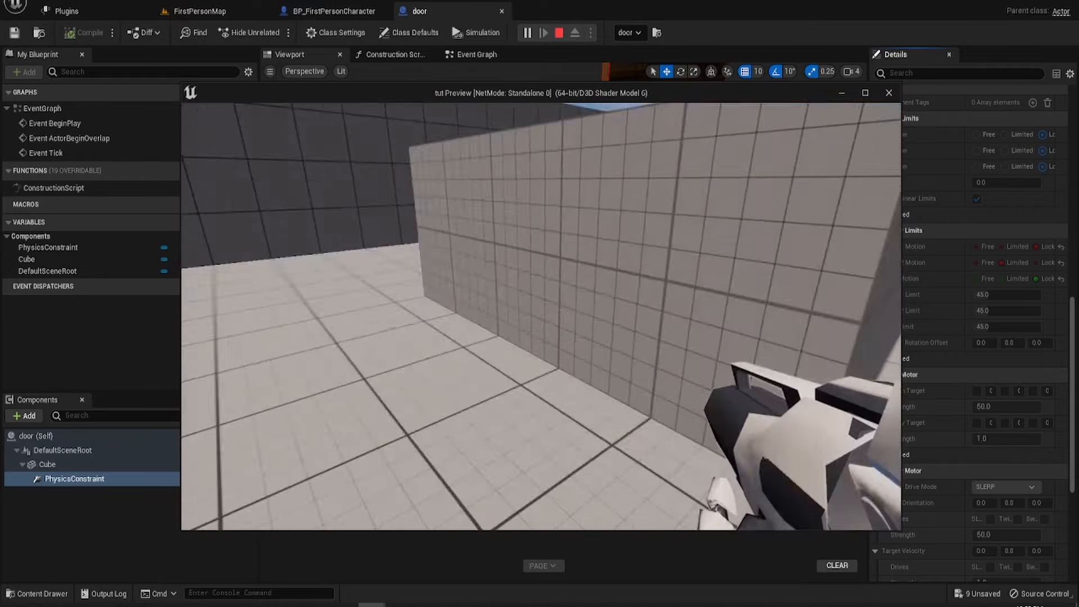
key("w")
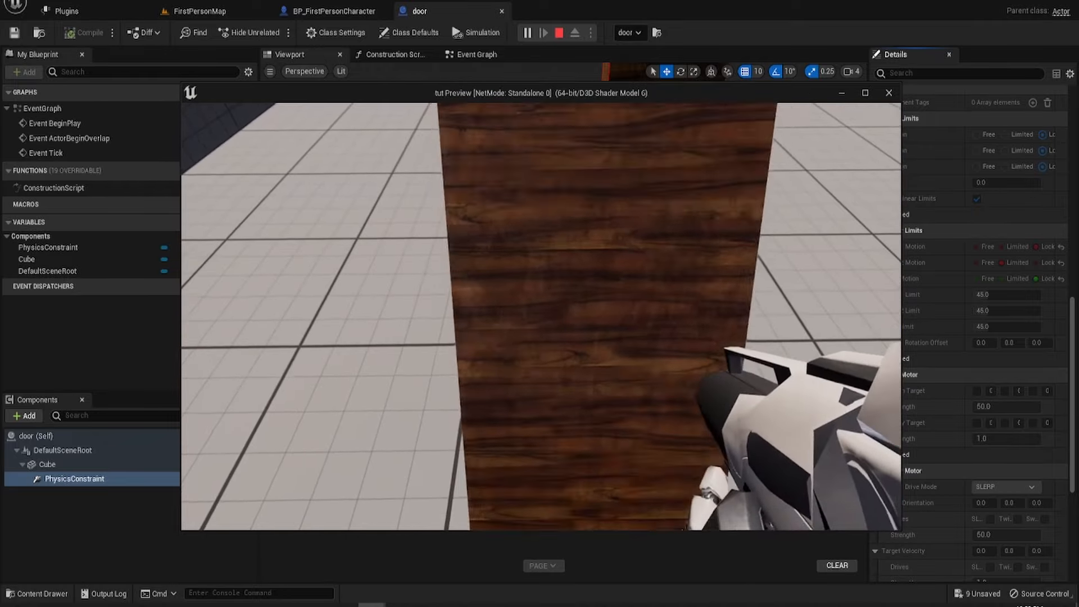
key("w")
key("space")
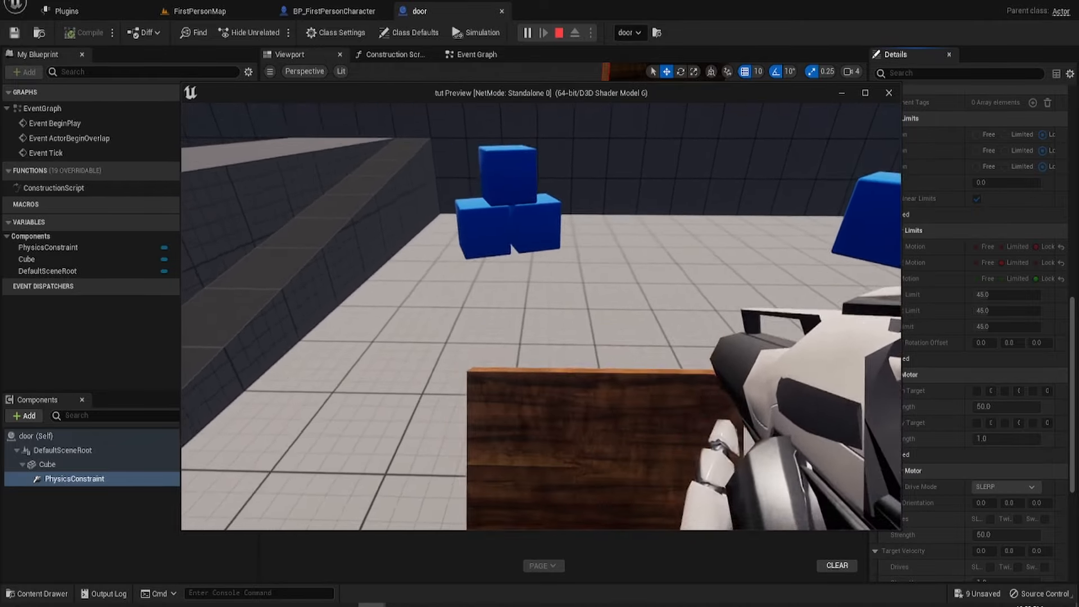
key("s")
key("w")
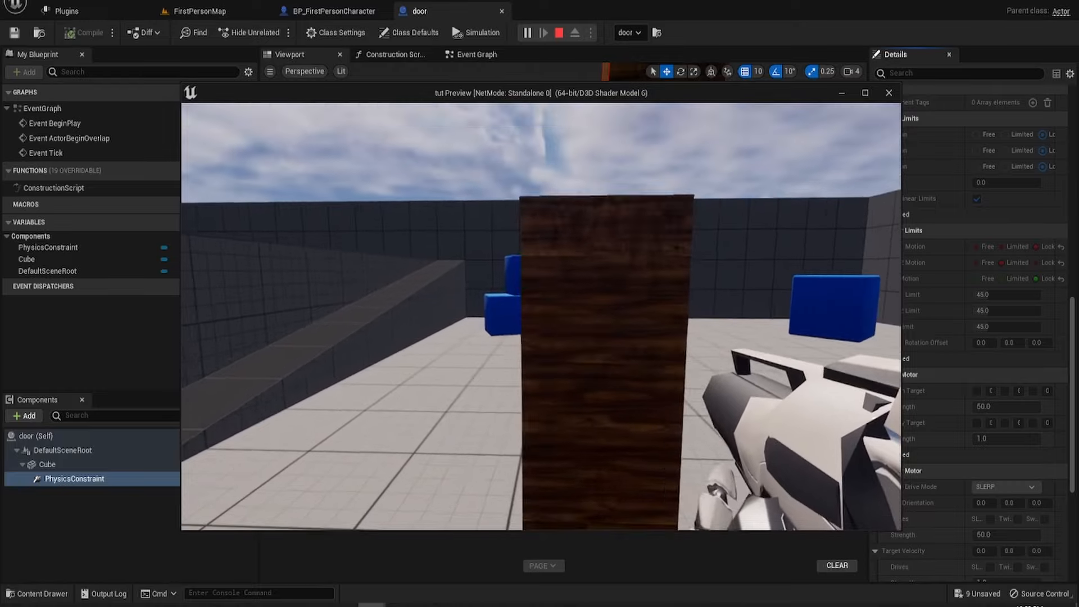
key("space")
key("s")
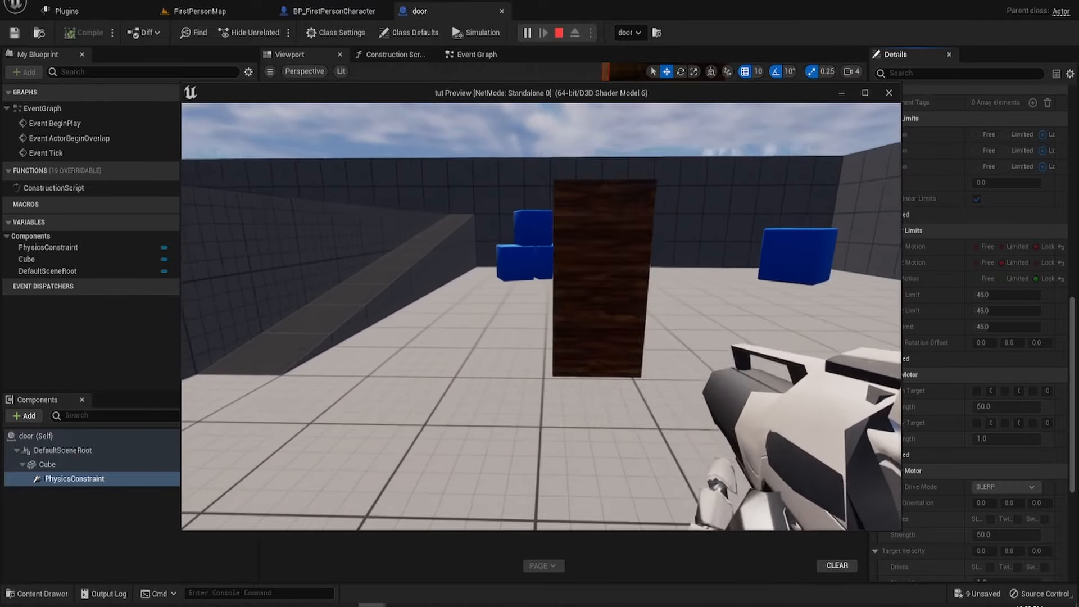
key("super")
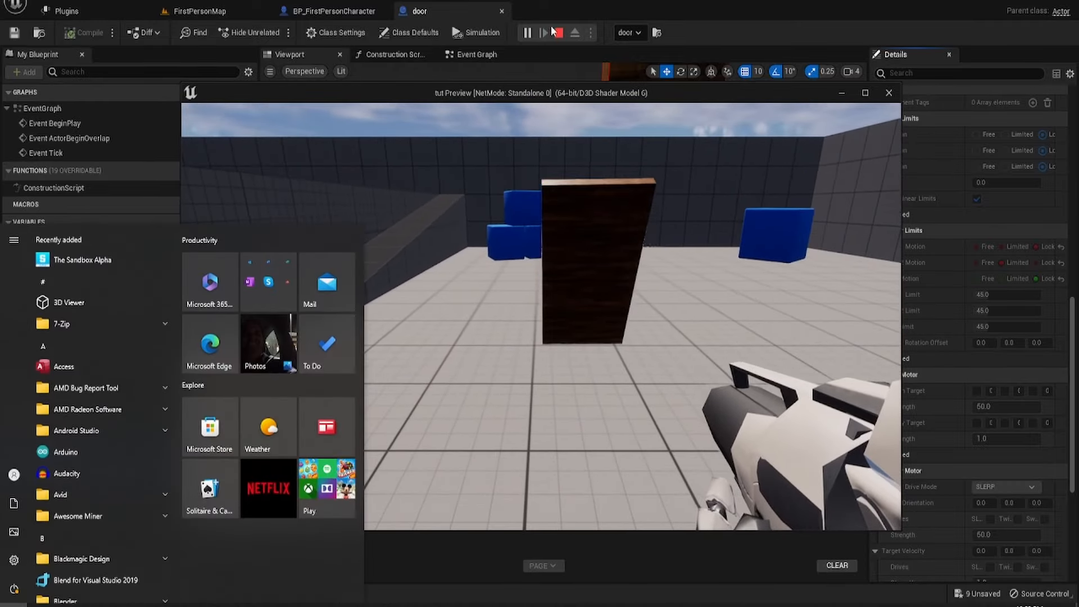
left_click(560, 33)
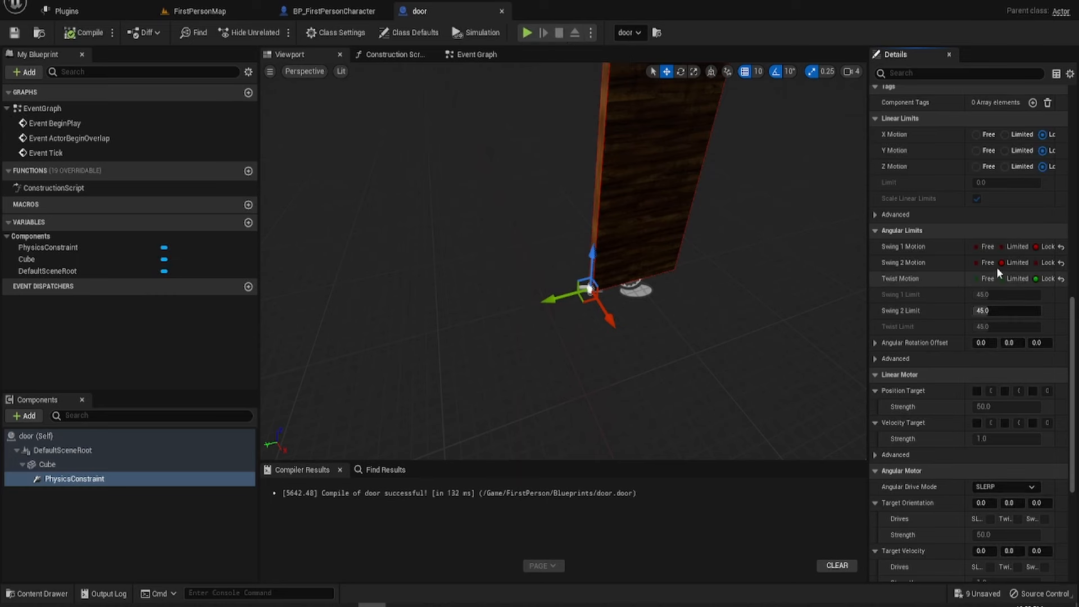
Set the PhysicsConstraint's Swing 1 Motion to Limited with a limit of 90 and Swing 2 Motion to Locked, and save and compile the blueprint.
left_click(1002, 247)
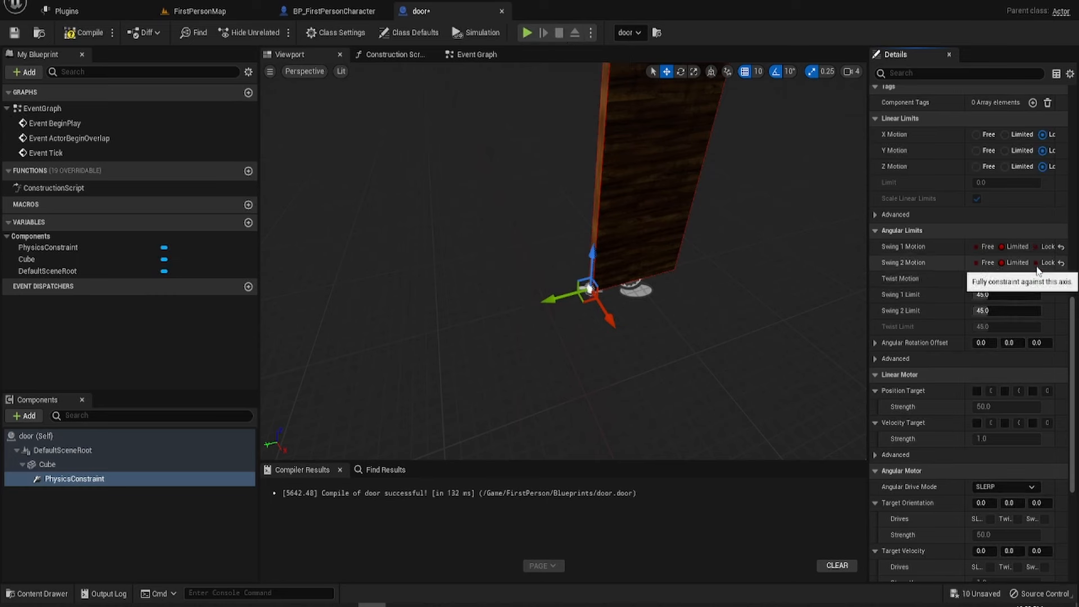
left_click(1037, 263)
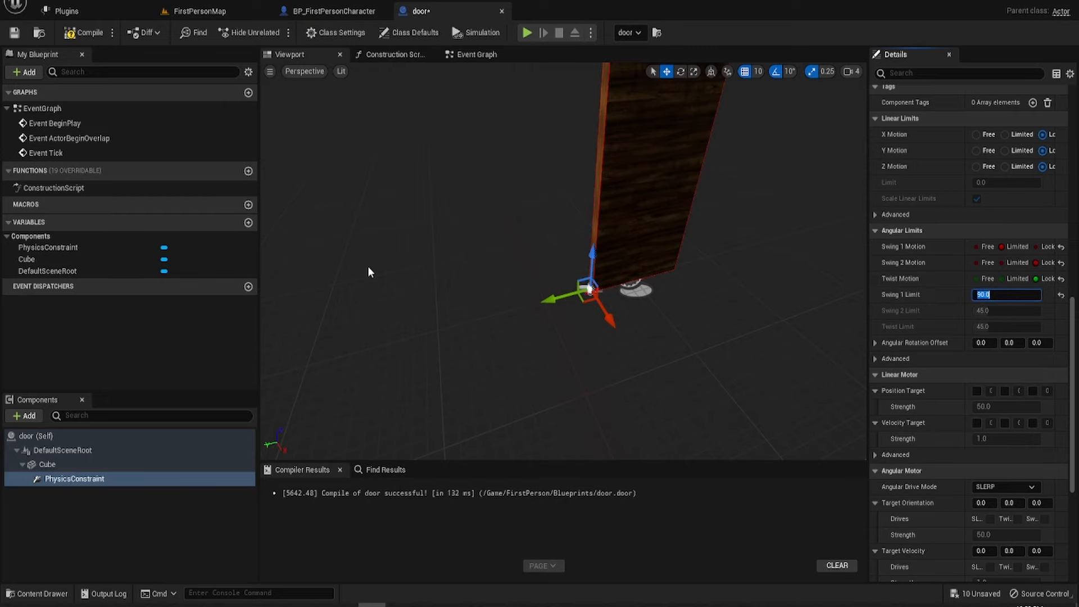
left_click(11, 33)
left_click(74, 33)
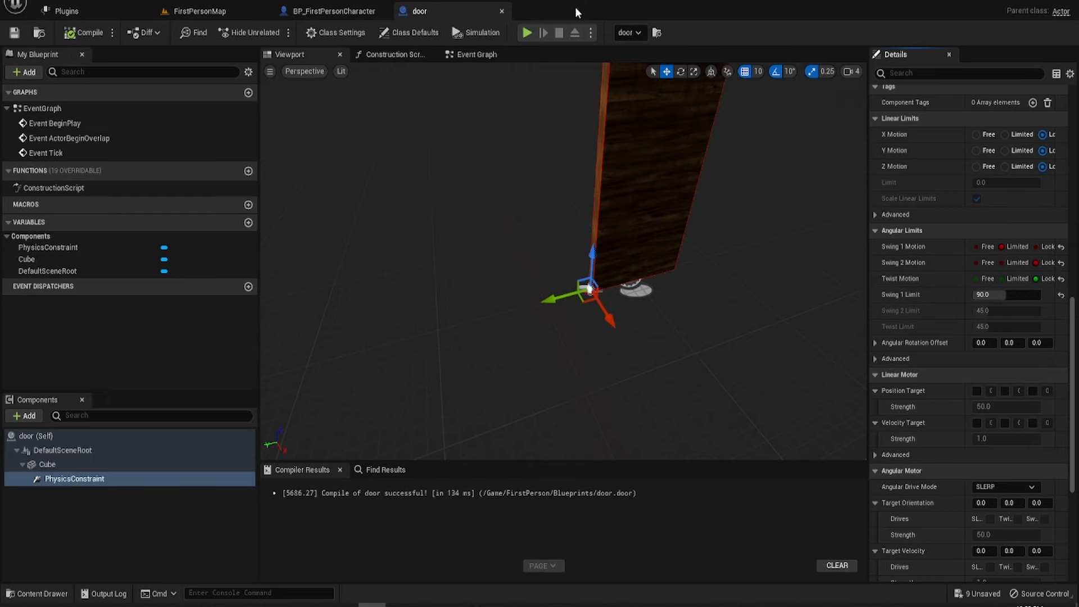
Play the level, pick up the gun and walk into the door to test the 90-degree Swing 1 limit.
left_click(529, 33)
left_click(554, 154)
key("w")
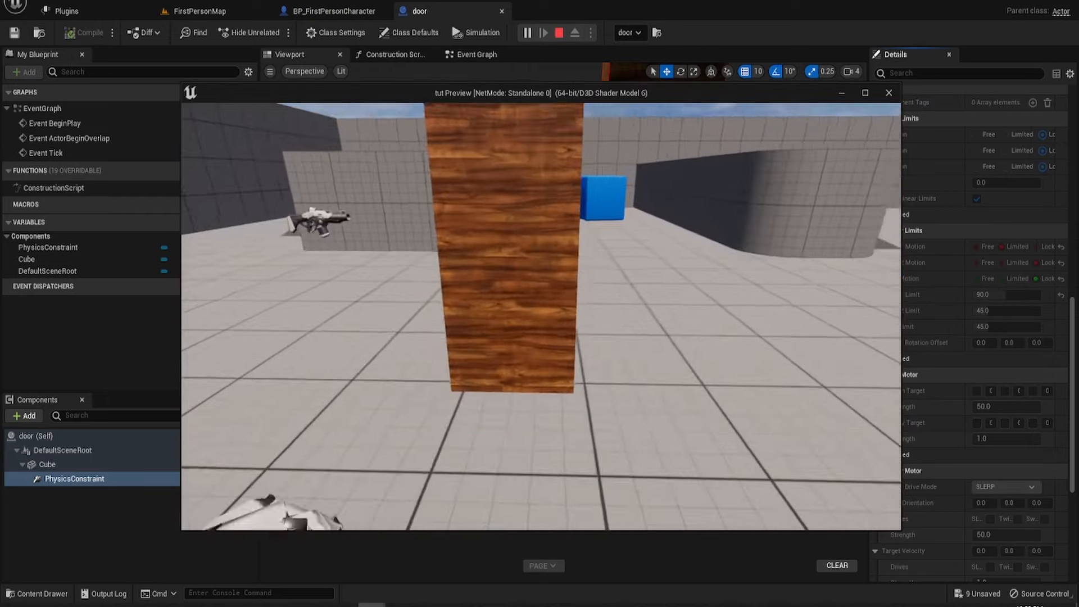
key("w")
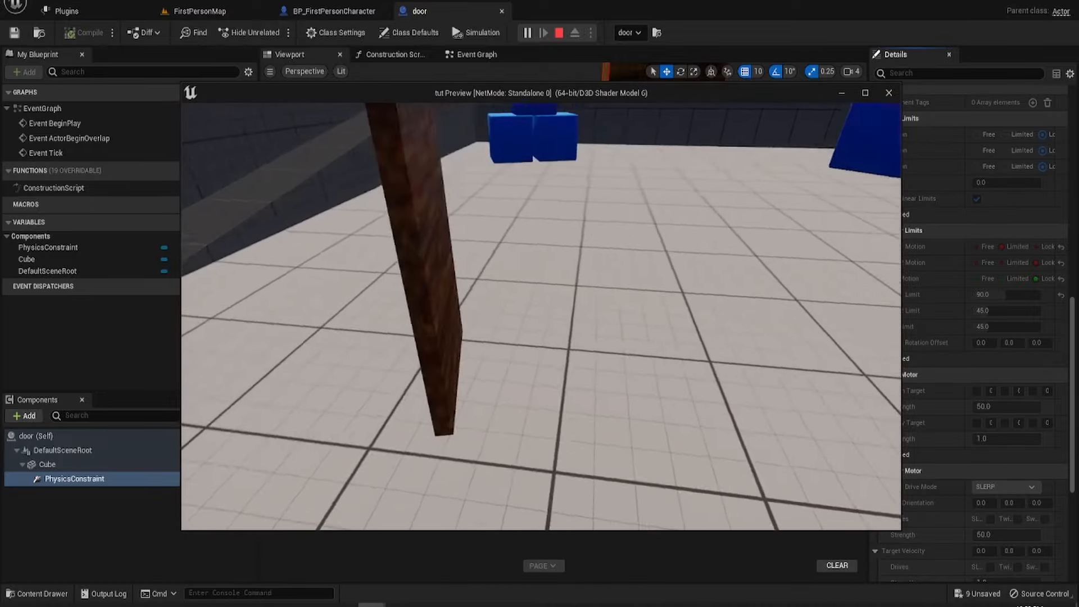
key("w")
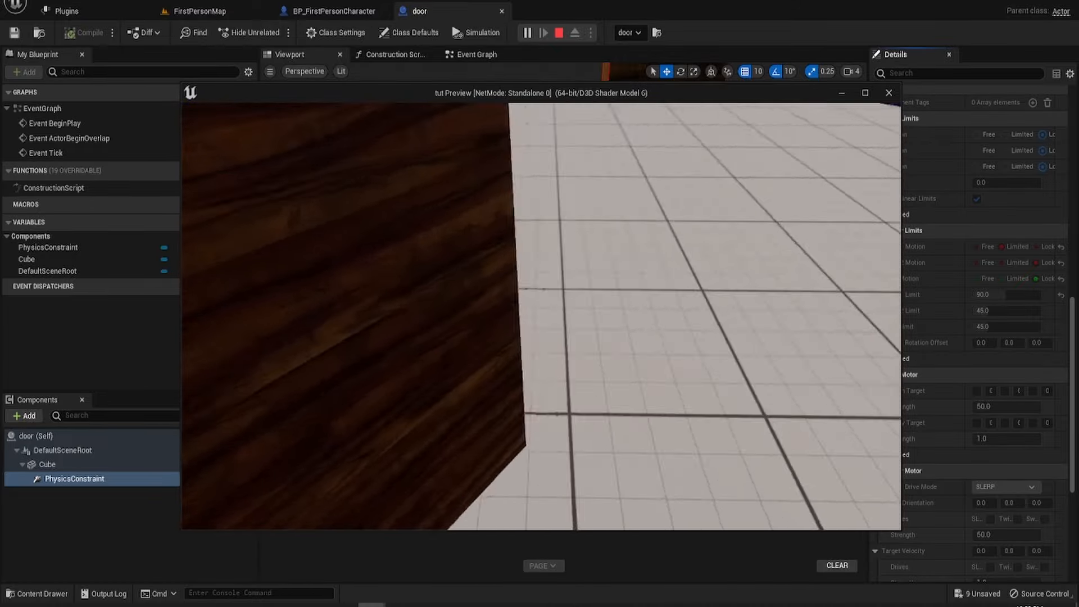
key("w")
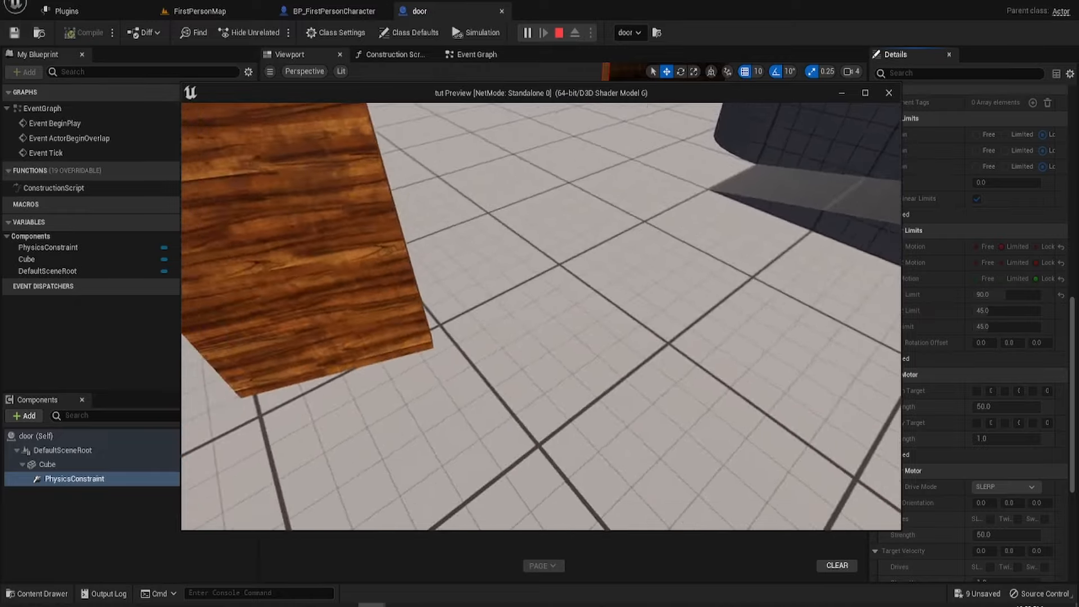
key("w")
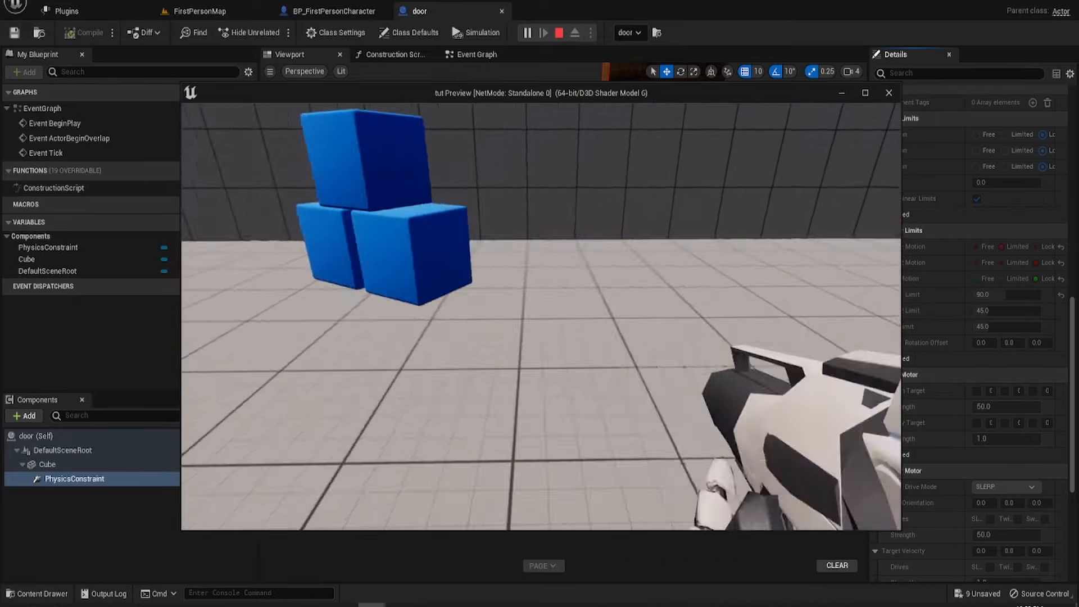
key("d")
key("a")
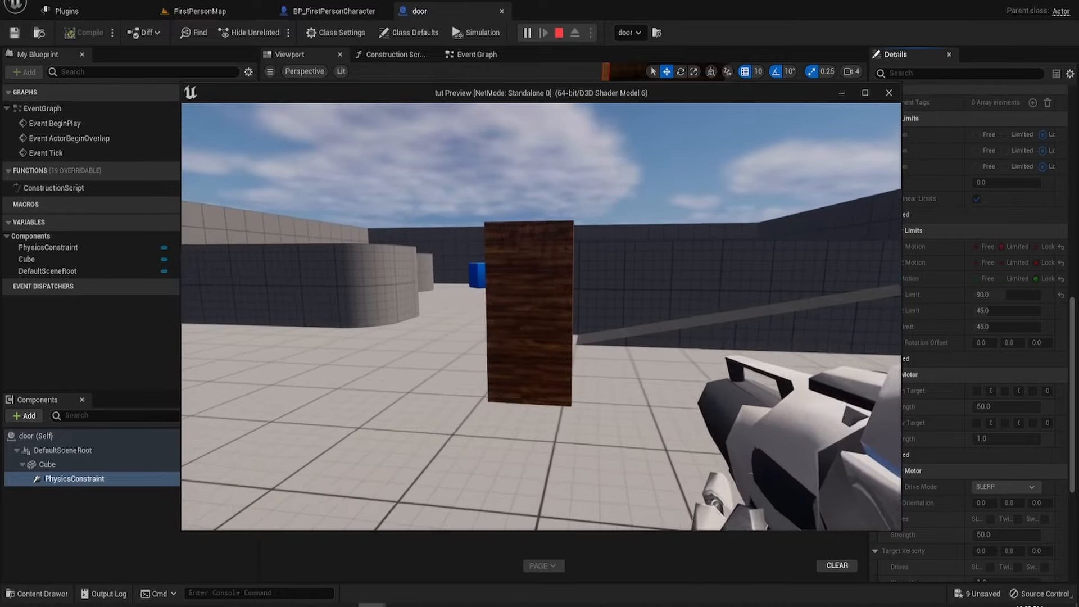
key("w")
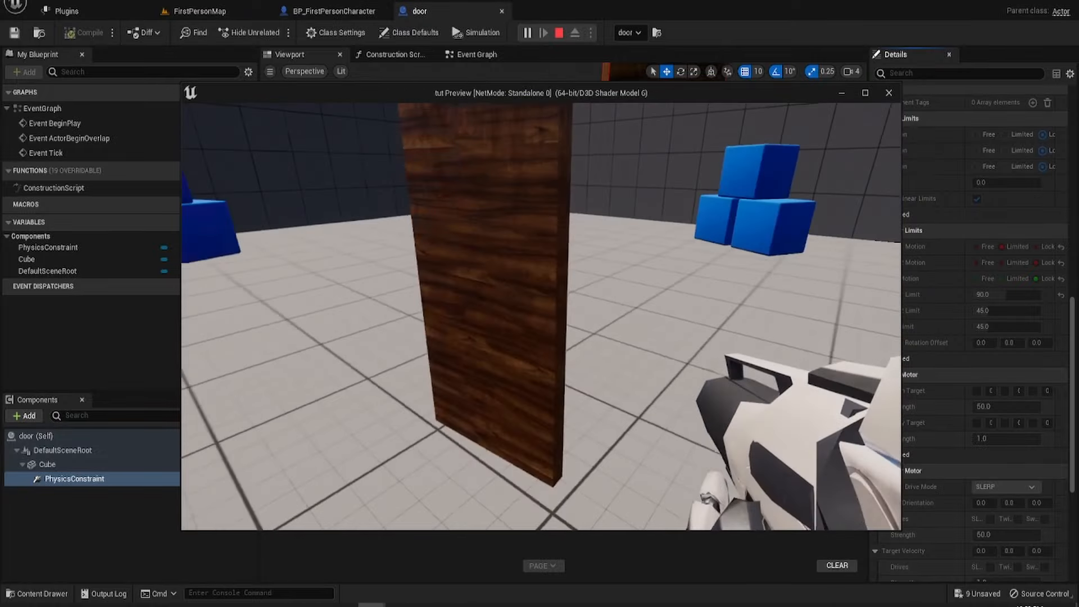
Shoot the door and push it from both sides to test its swinging, and stop the play session.
key("s")
key("d")
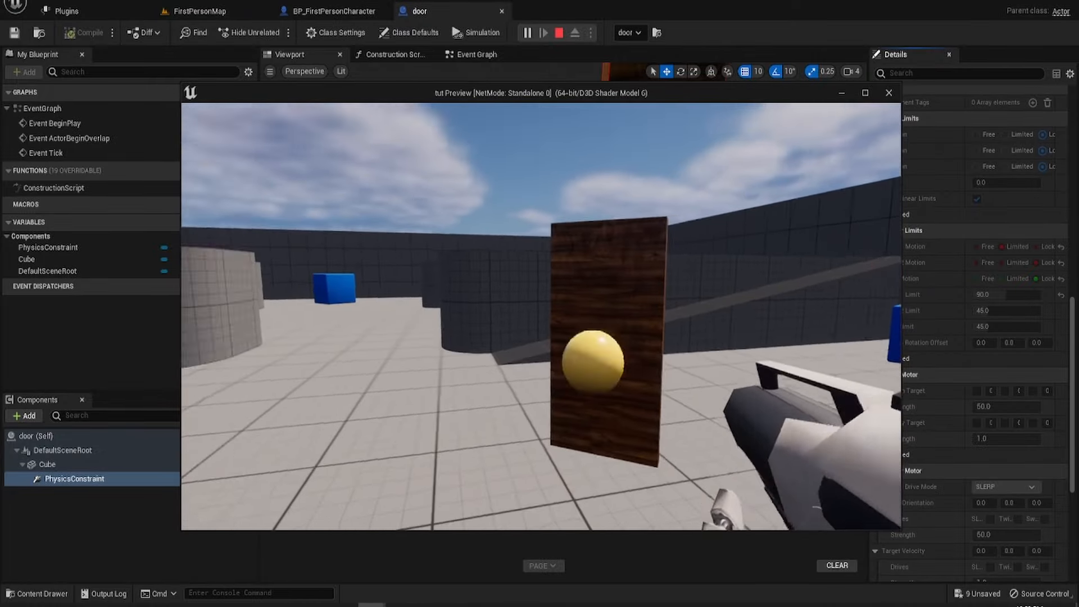
key("w")
key("d")
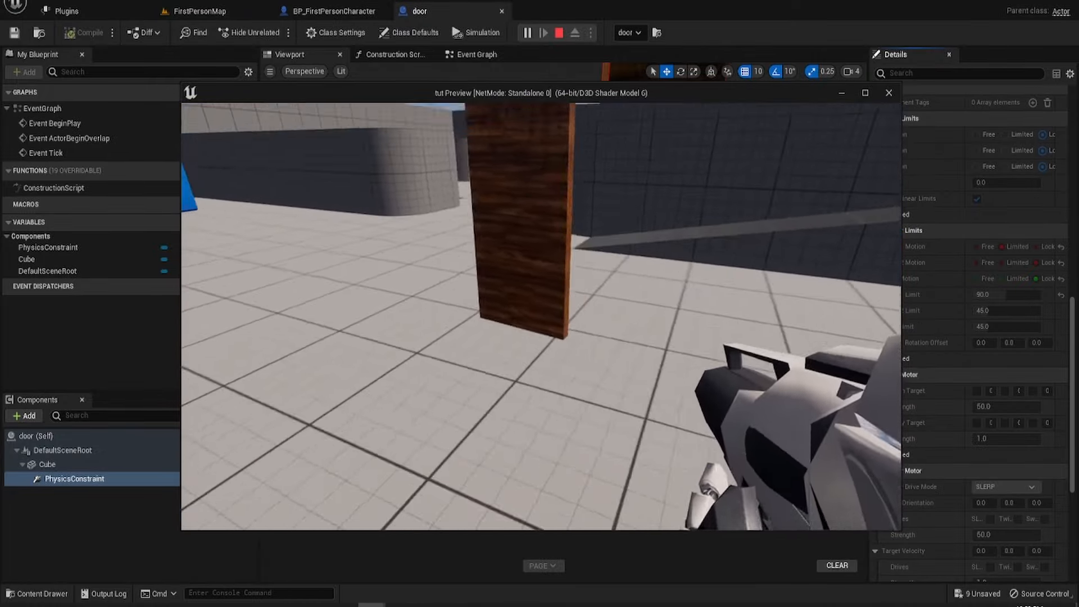
key("a")
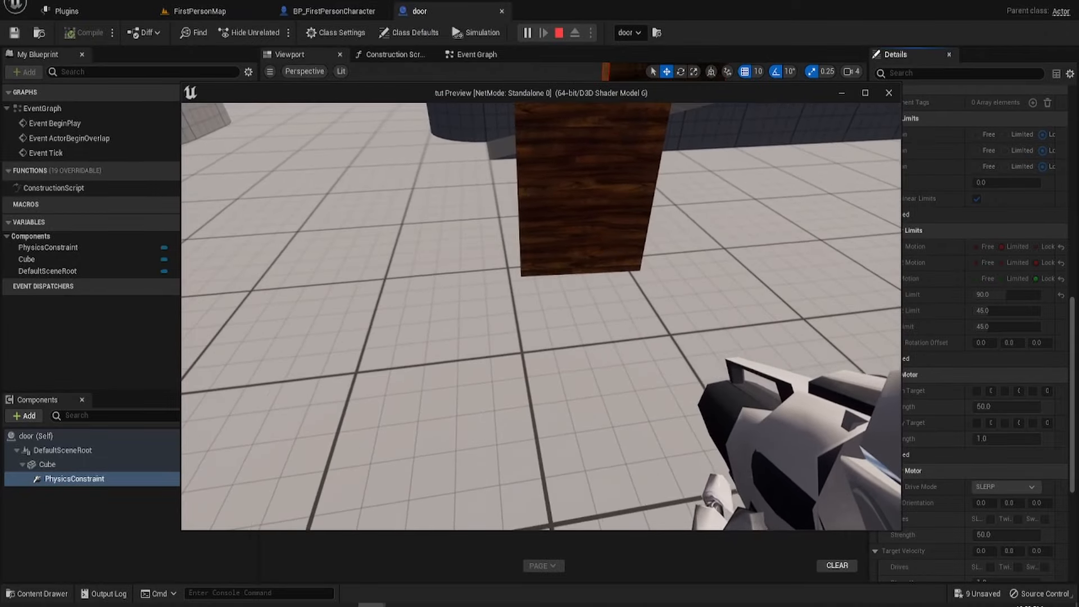
key("d")
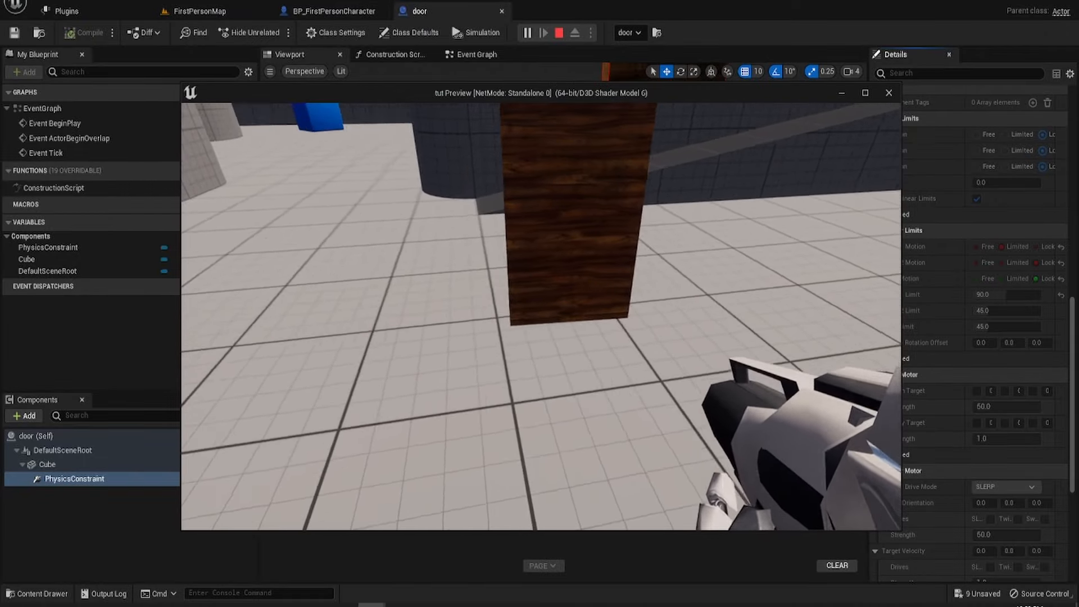
key("w")
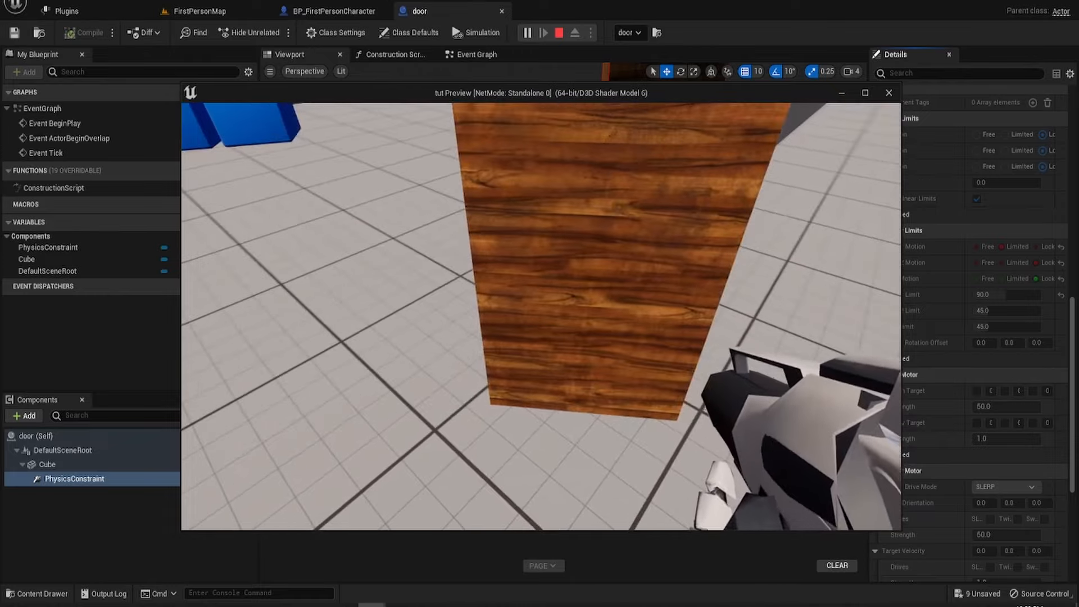
key("w")
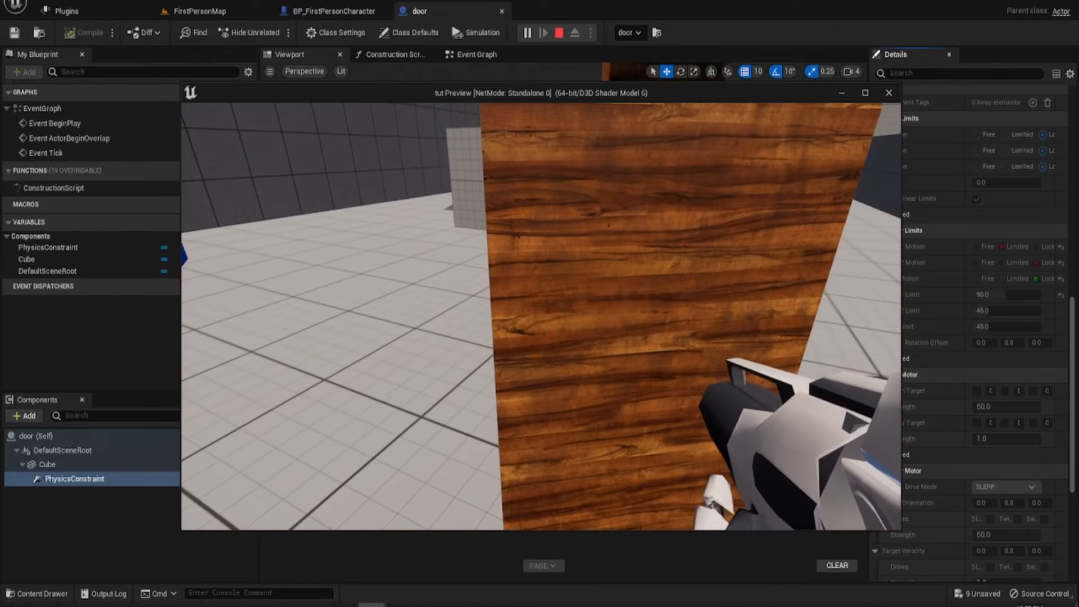
key("s")
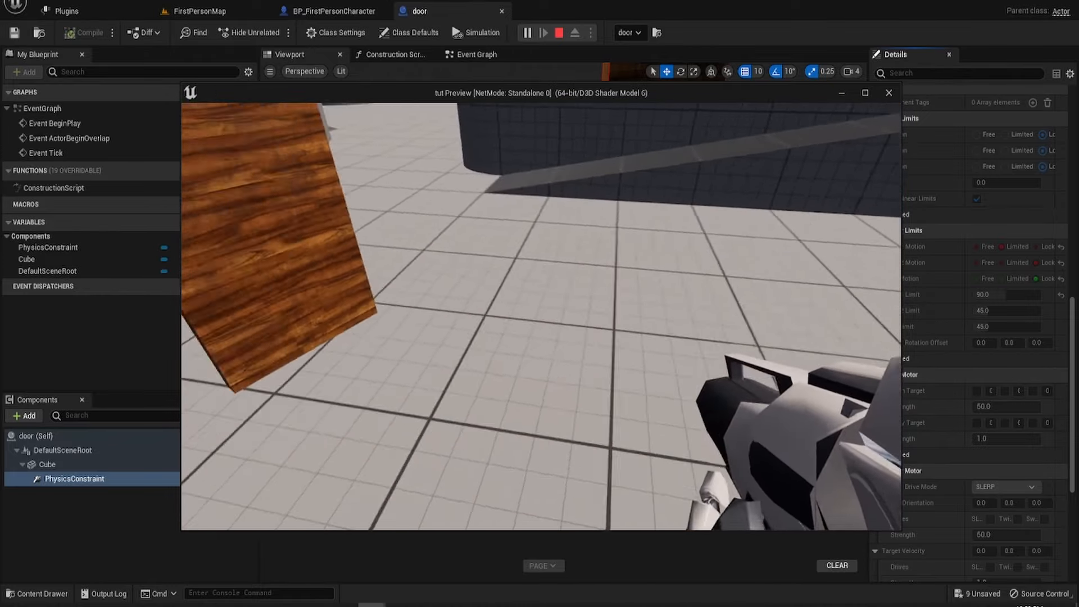
key("a")
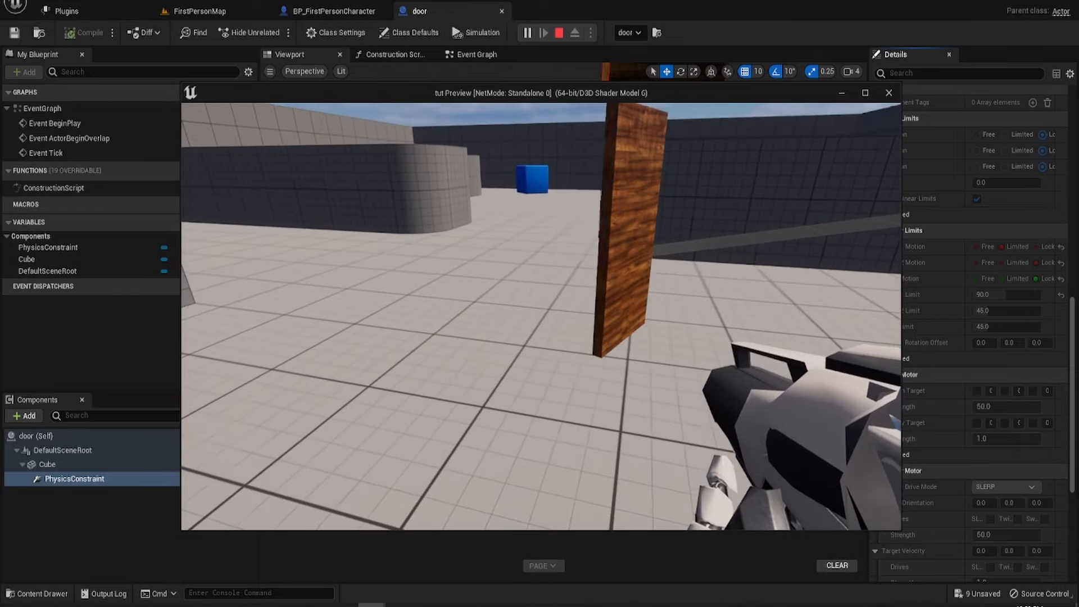
key("super")
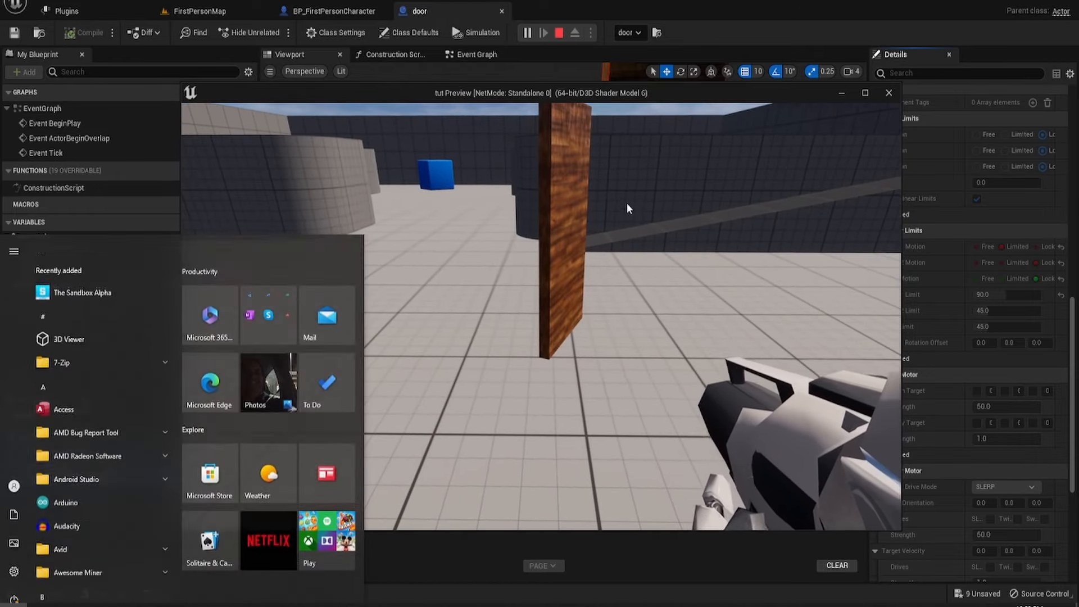
left_click(559, 33)
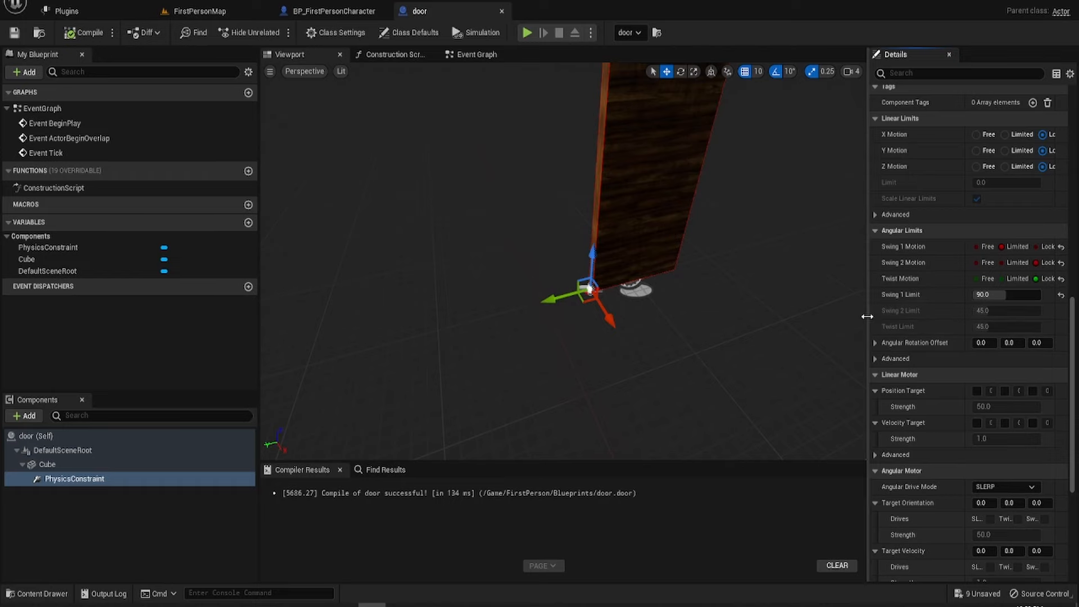
Widen the PhysicsConstraint's details area and bring its Angular Motor settings into view.
left_click_drag(867, 317, 812, 316)
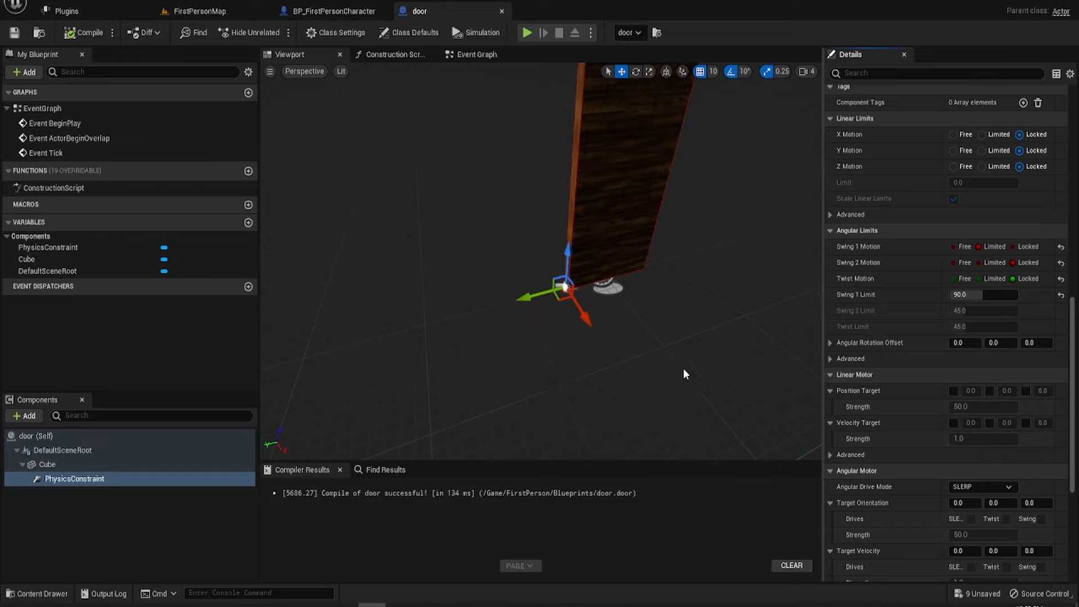
left_click_drag(1074, 377, 1074, 407)
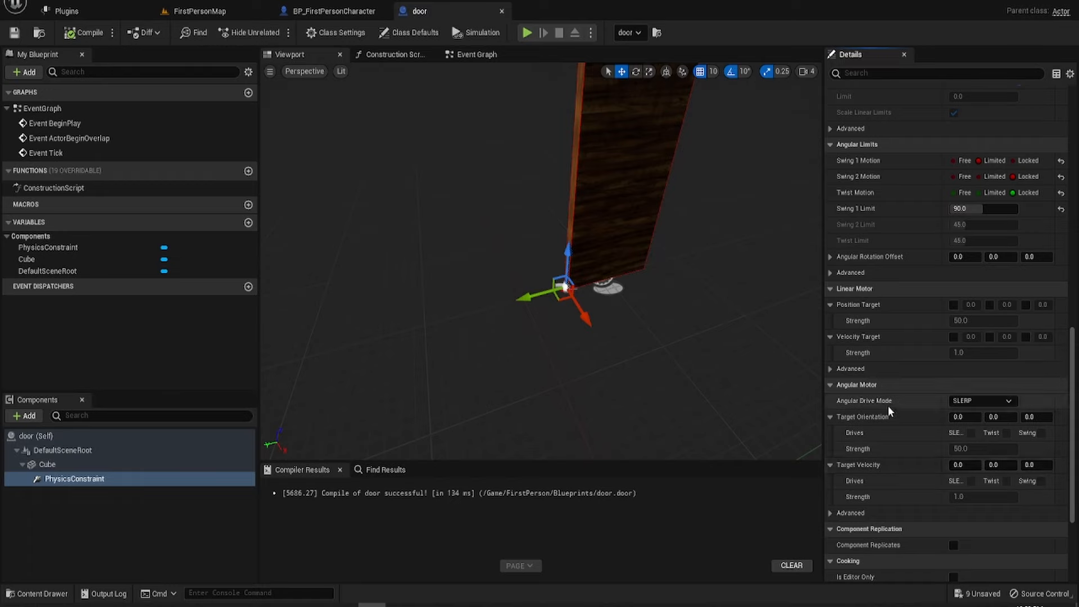
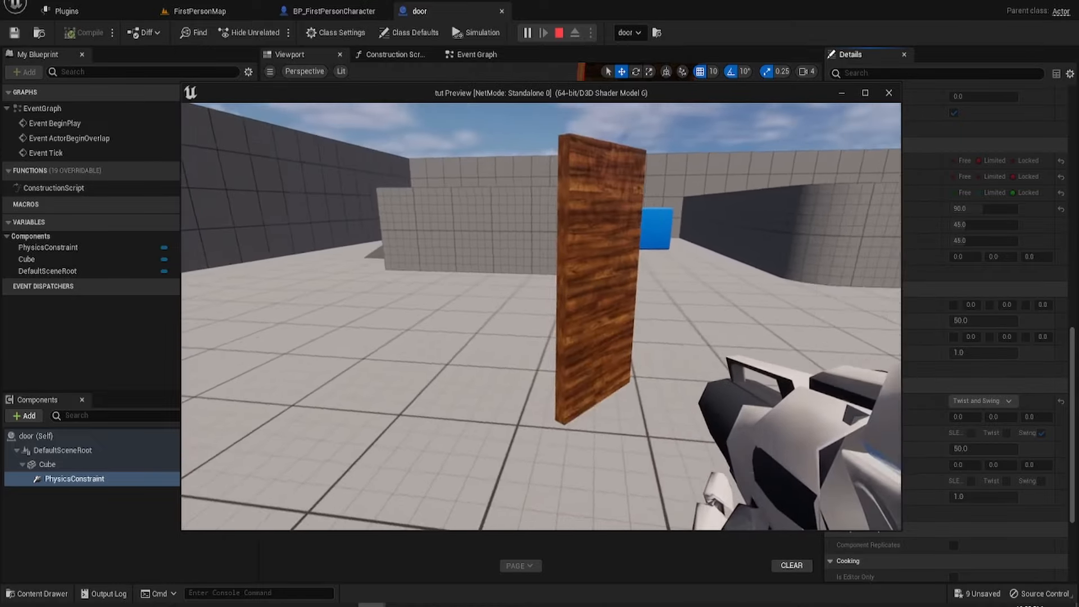
Walk into the door from different sides to test the Twist and Swing motor with the Swing drive enabled, and stop the play session.
key("w")
key("w")
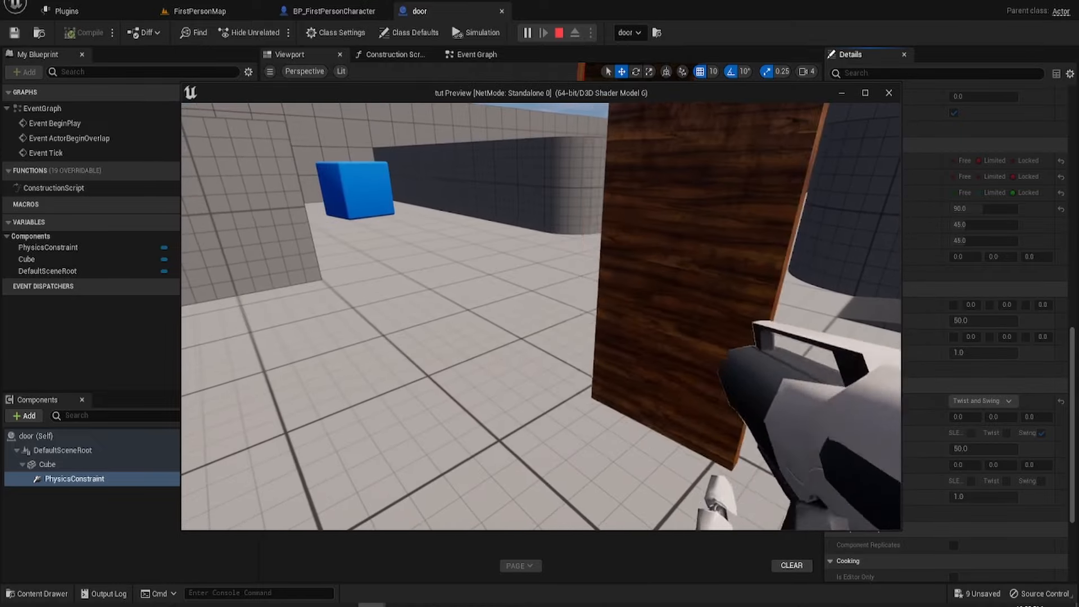
key("s")
key("w")
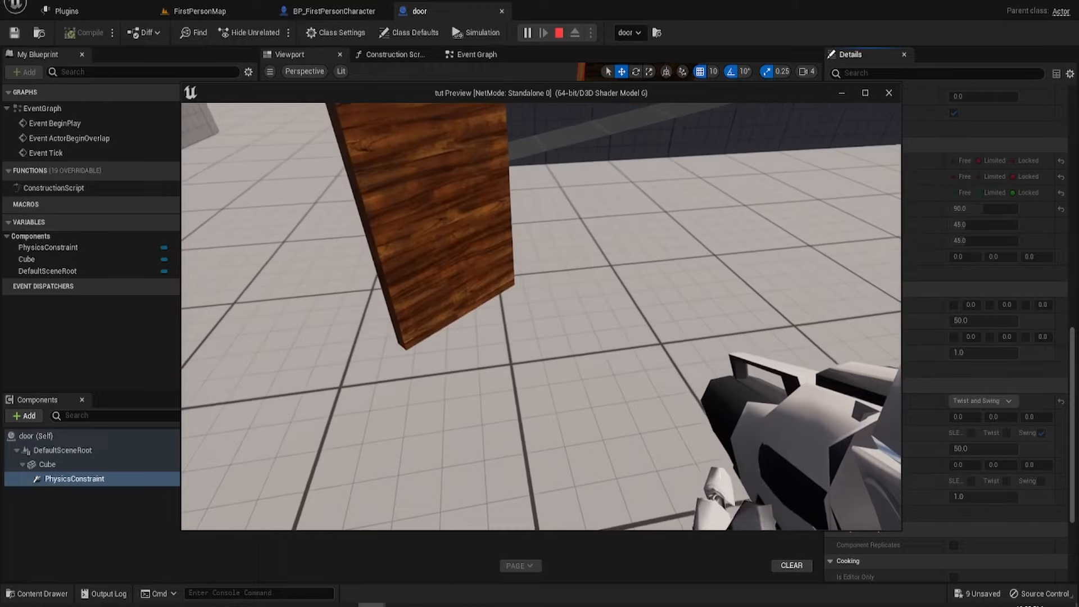
key("d")
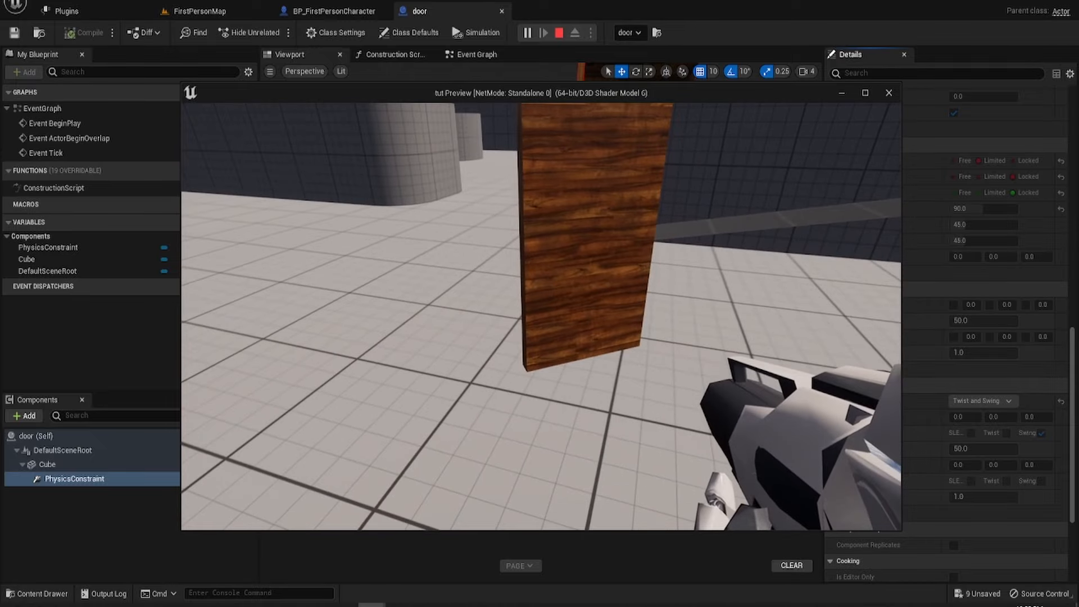
key("super")
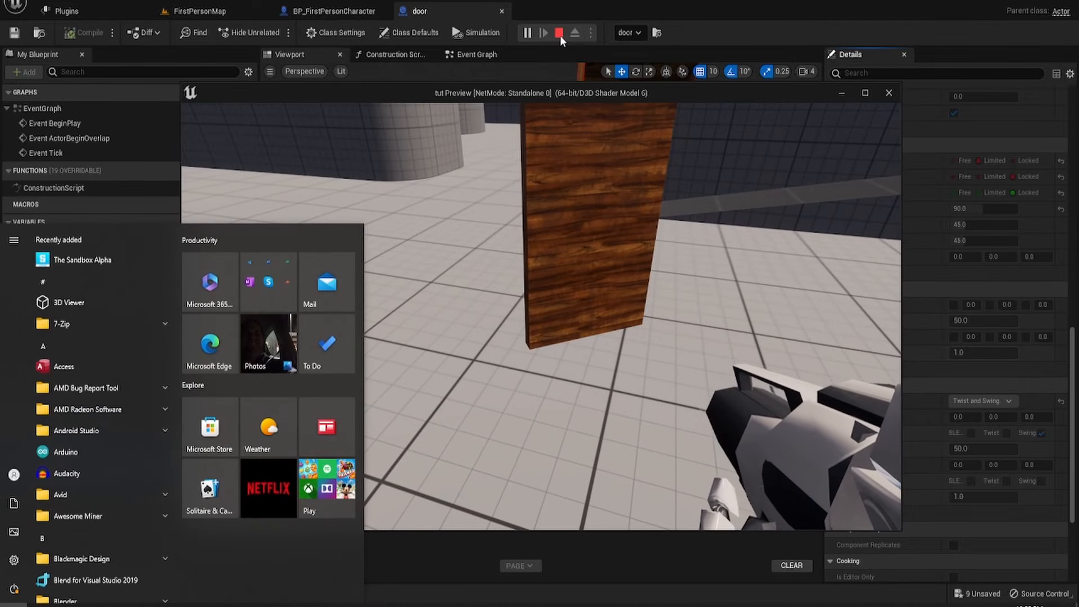
left_click(559, 32)
scroll(604, 214, "down", 6)
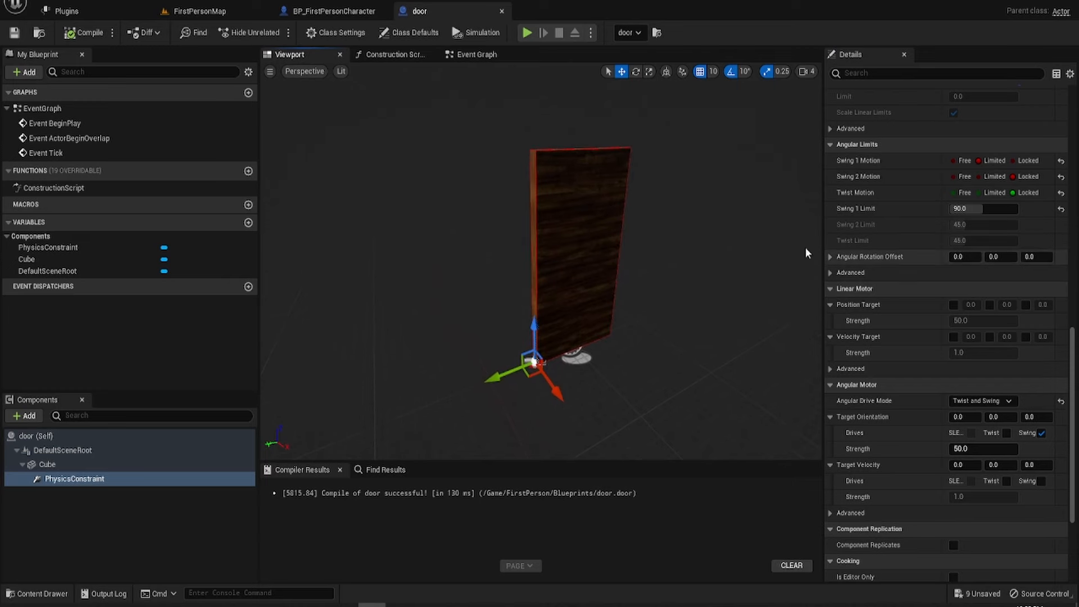
Set the door actor's Z location to 0.5 in FirstPersonMap and save the level.
left_click(331, 11)
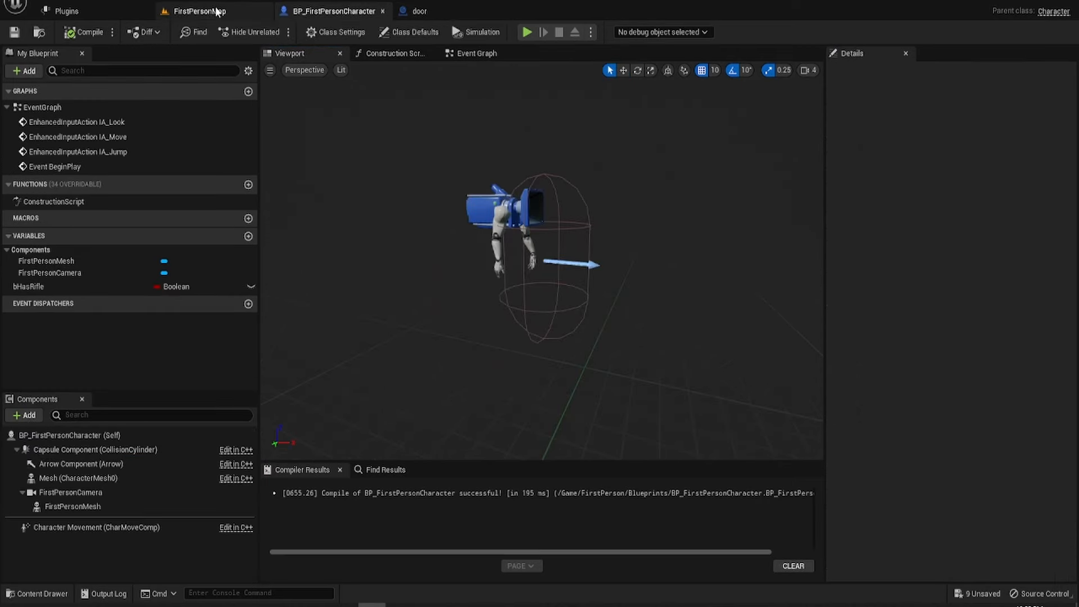
left_click(202, 10)
key("f")
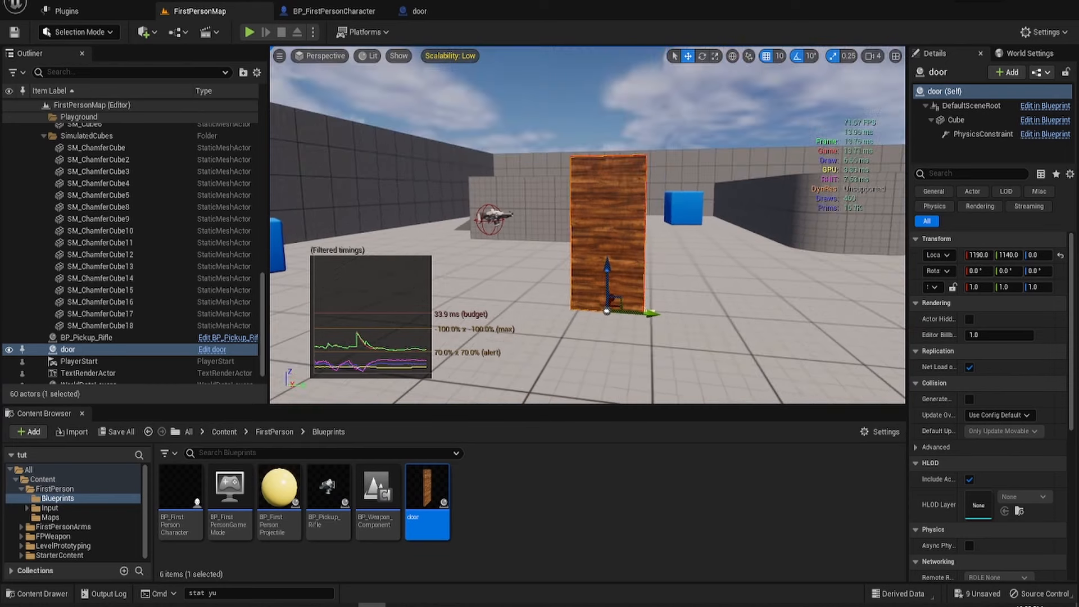
left_click(1038, 255)
type("0")
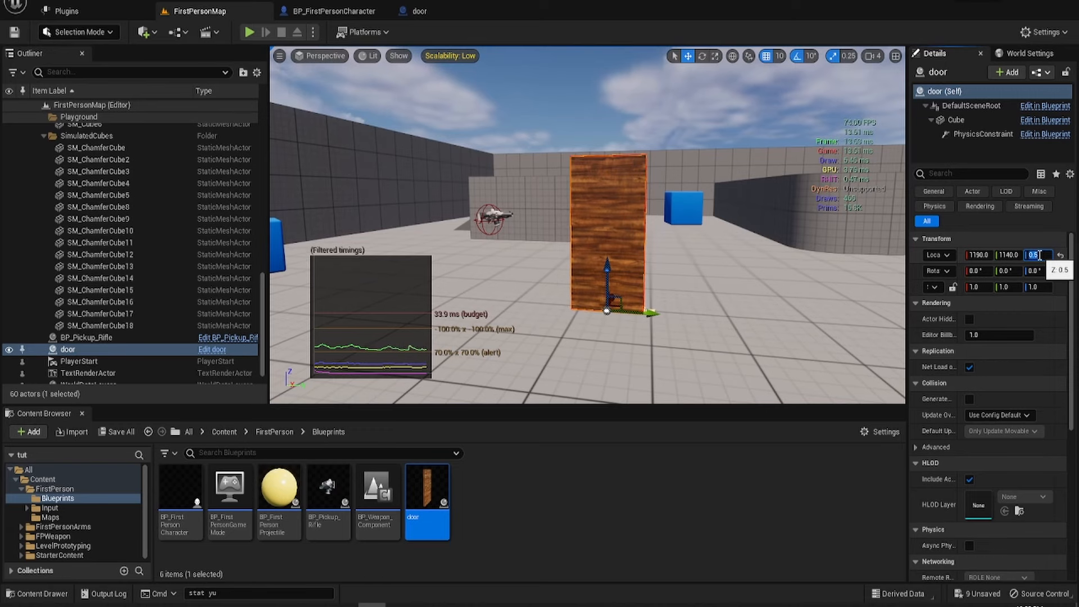
key("Return")
left_click(14, 32)
Play the level, walk around the raised door to check its floor clearance, and pick up the rifle.
left_click(249, 32)
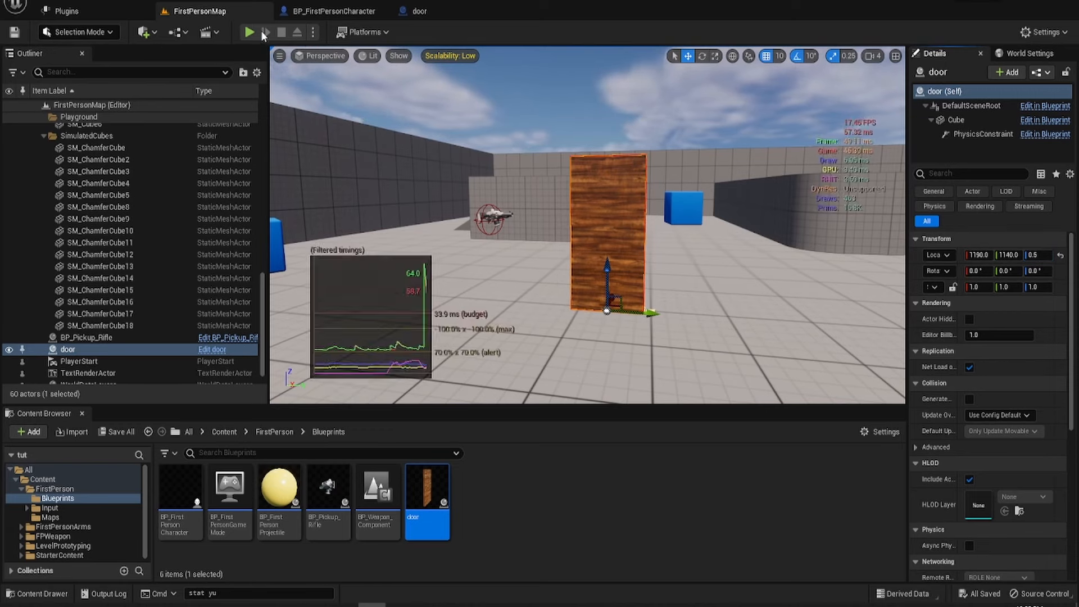
key("w")
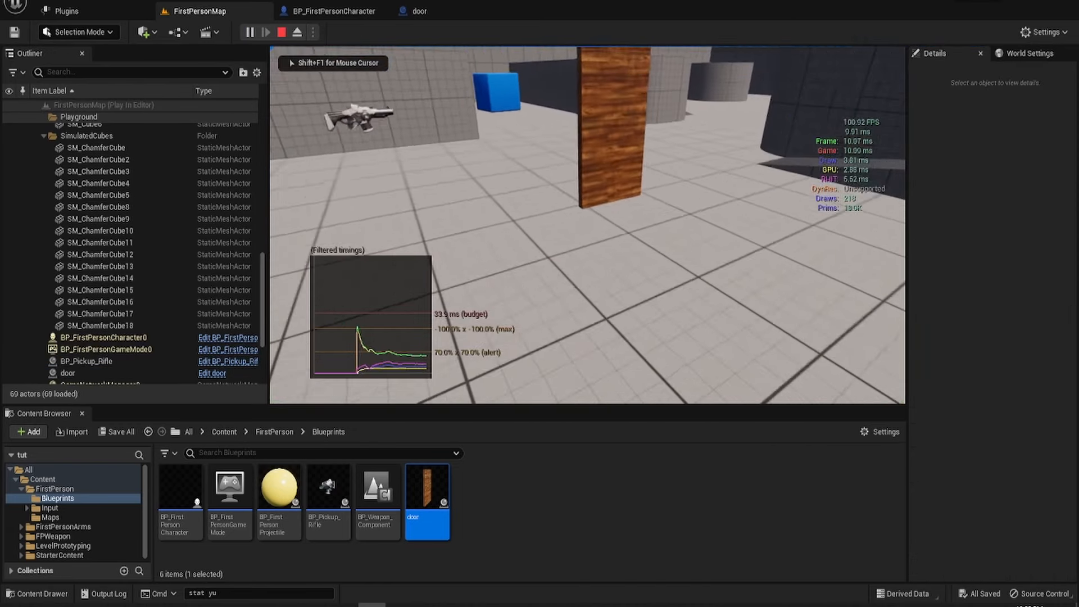
key("a")
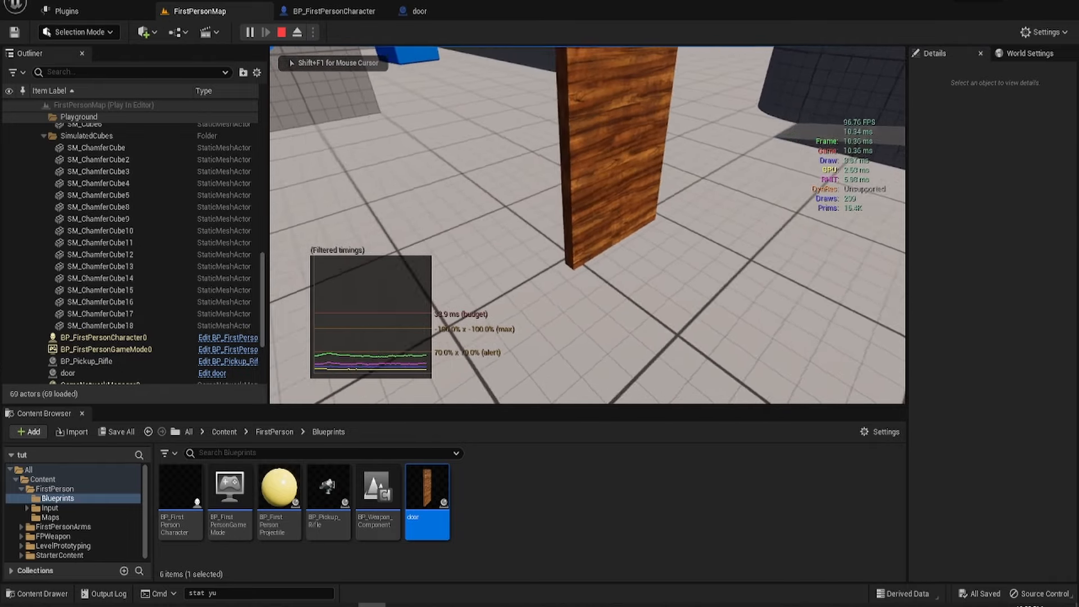
key("a")
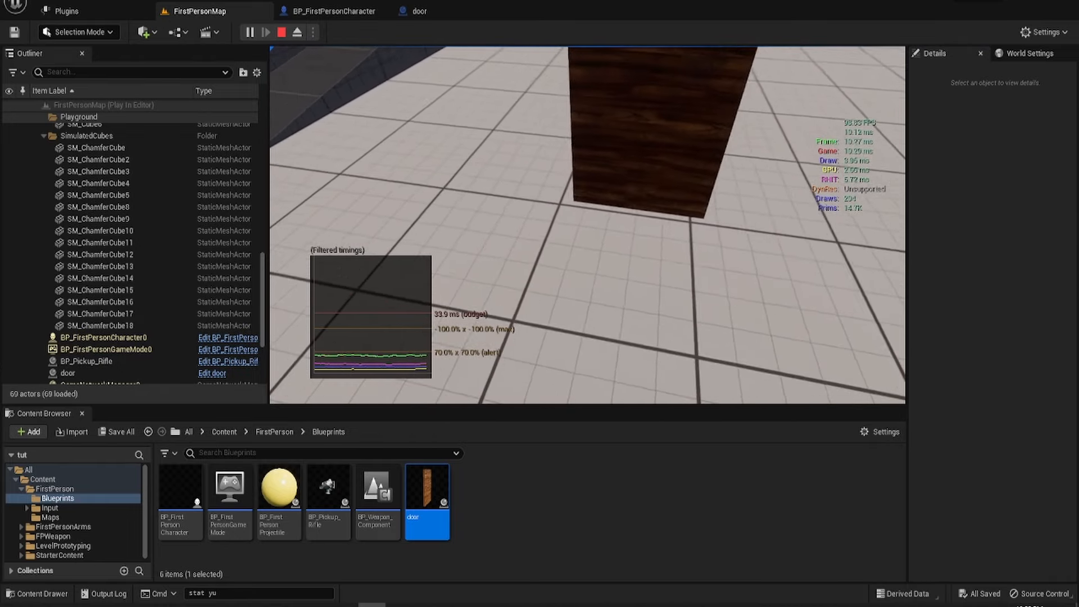
key("d")
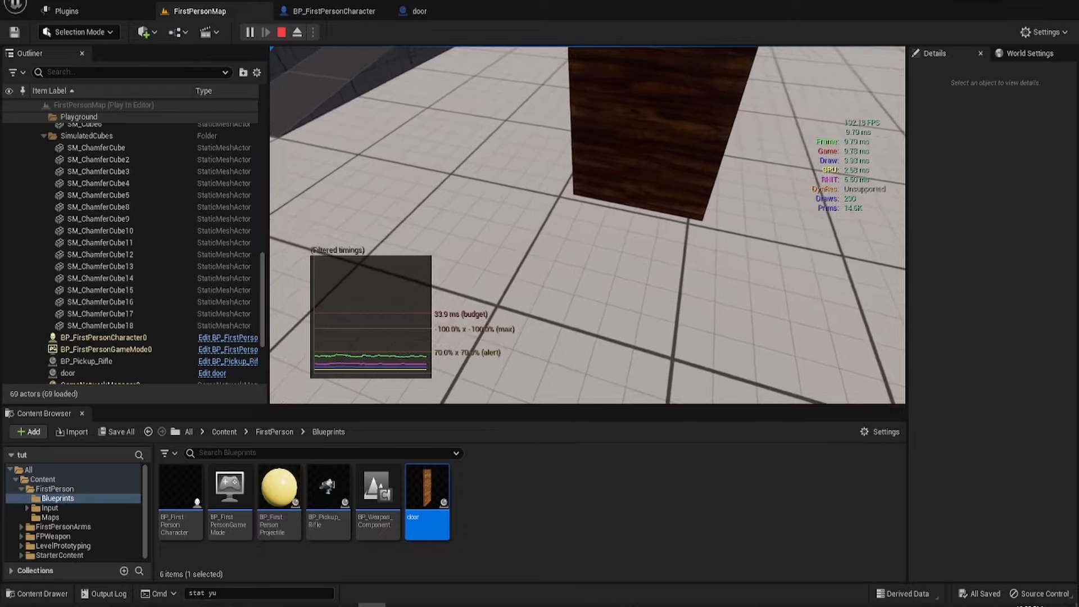
key("w")
key("w")
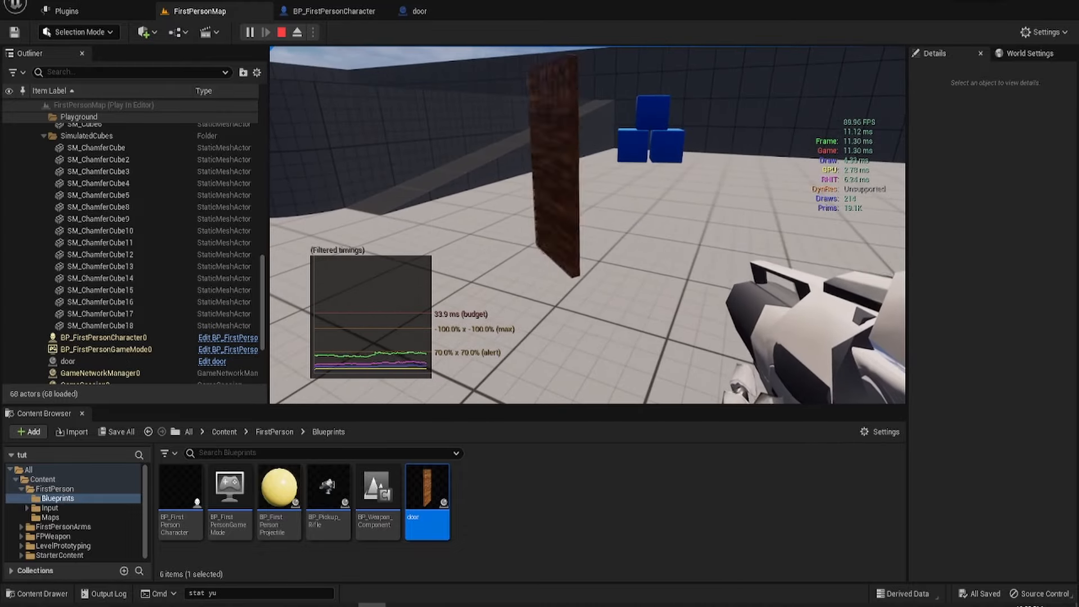
key("w")
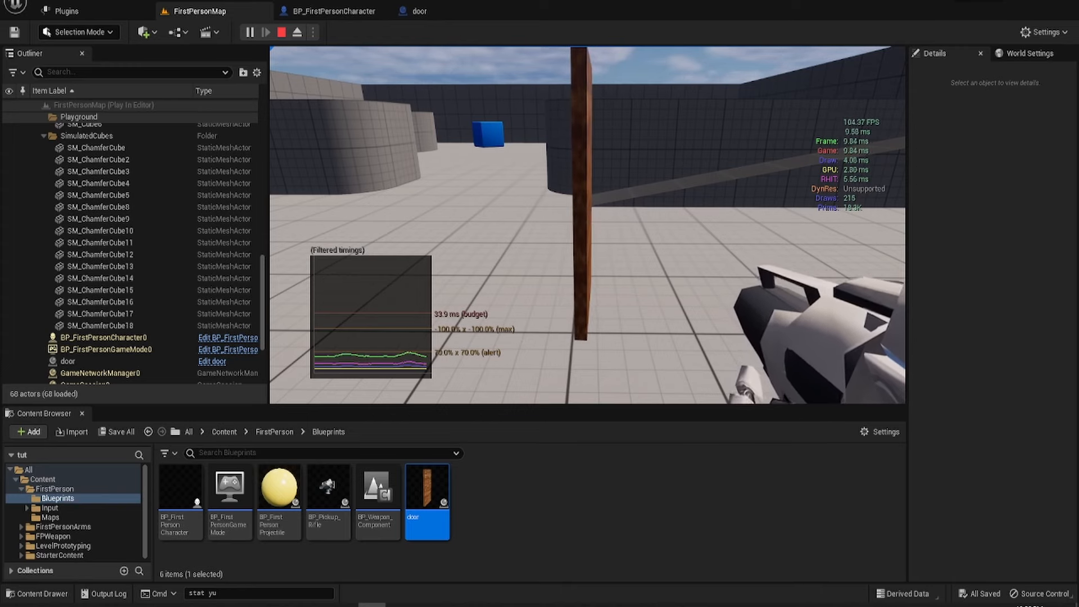
Push the door from both sides to test how it swings back to its closed orientation, and stop the play session.
key("a")
key("w")
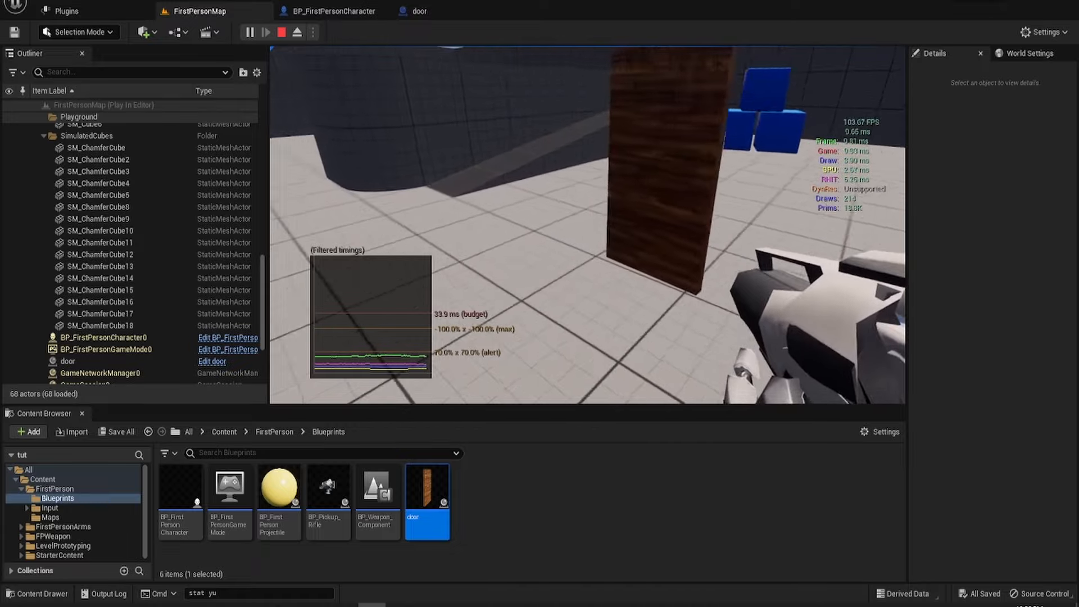
key("d")
key("w")
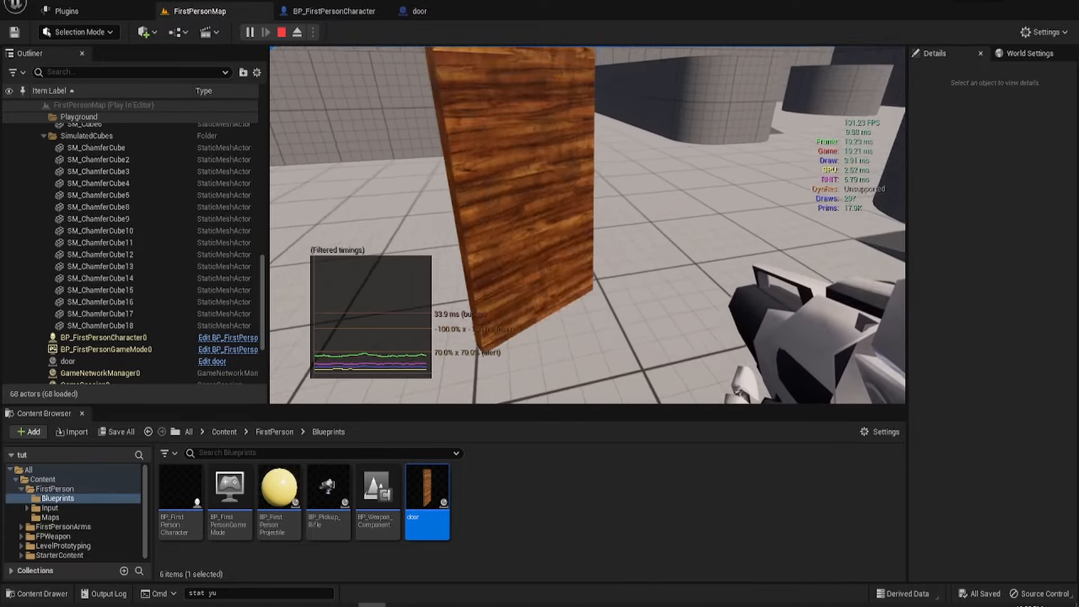
key("s")
key("a")
key("w")
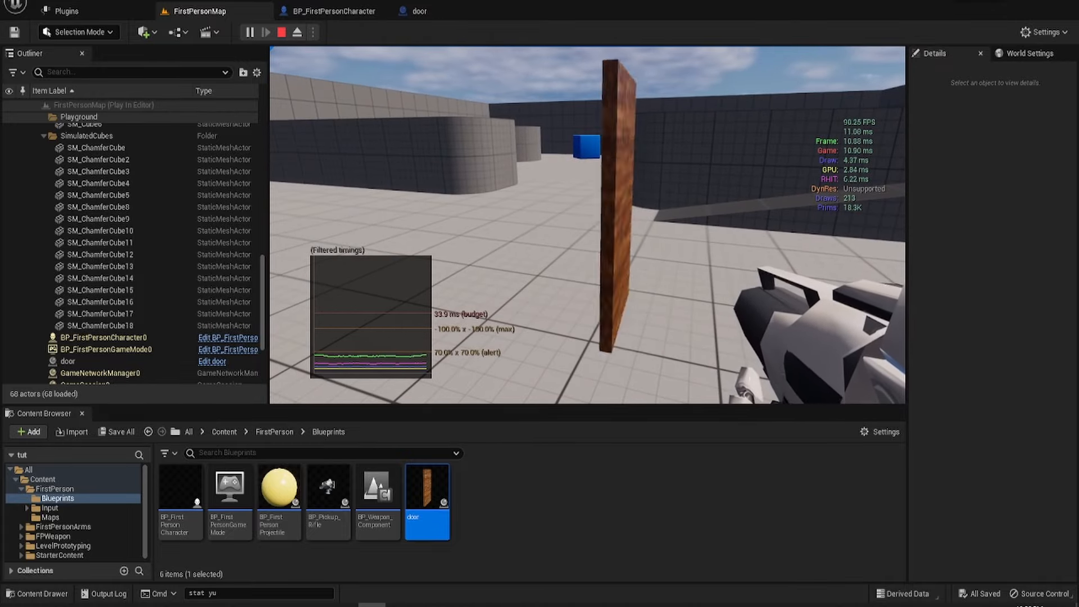
key("s")
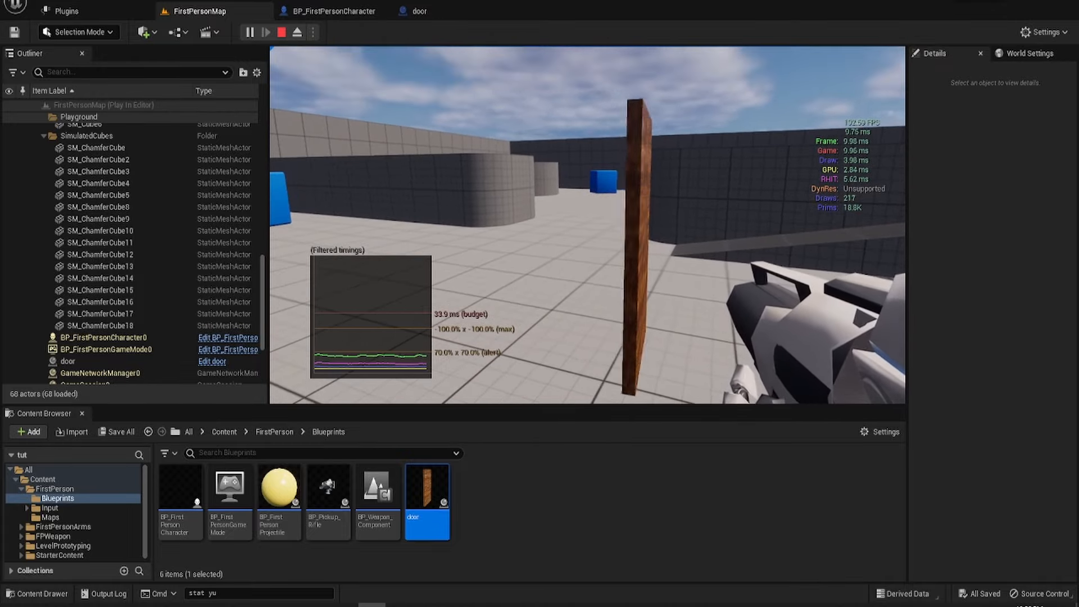
key("super")
left_click(280, 32)
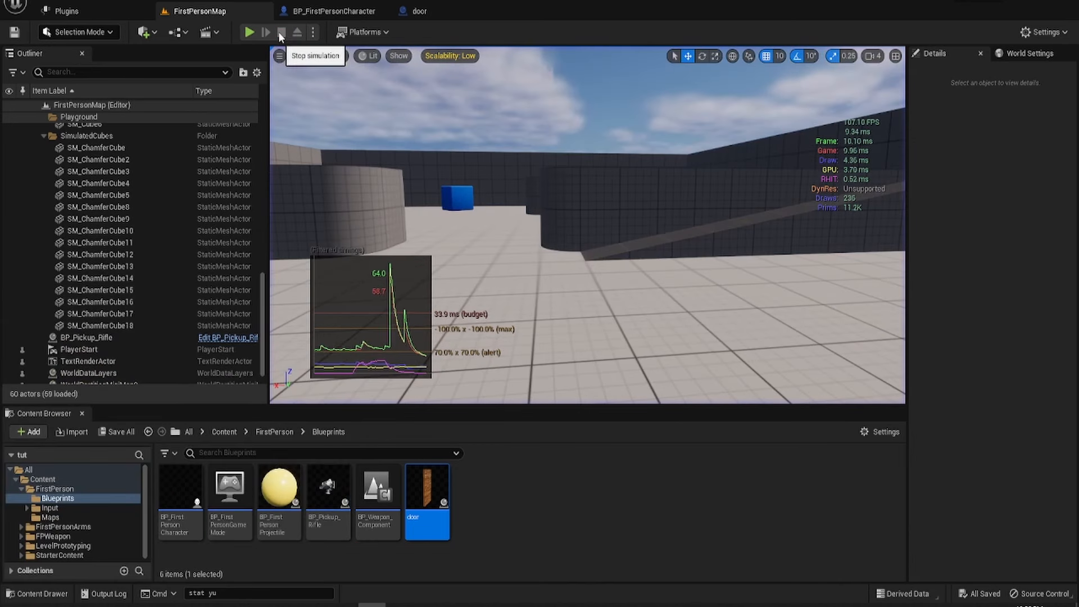
Set the Target Orientation Strength of the PhysicsConstraint's angular motor to 150 in the door blueprint, and compile it.
right_click_drag(643, 243, 639, 245)
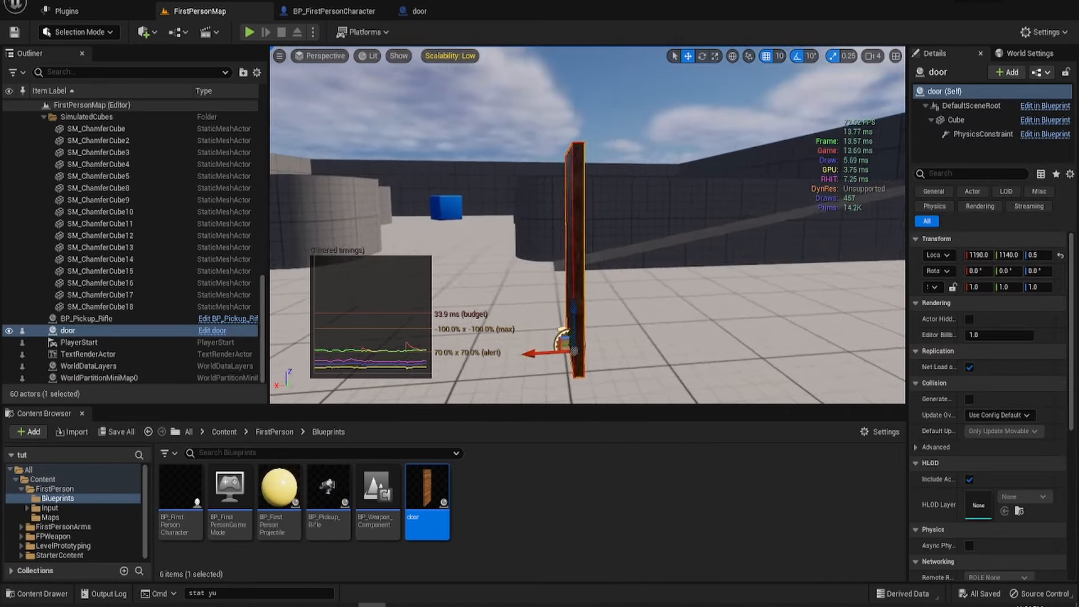
right_click_drag(587, 281, 587, 281)
right_click_drag(624, 222, 624, 222)
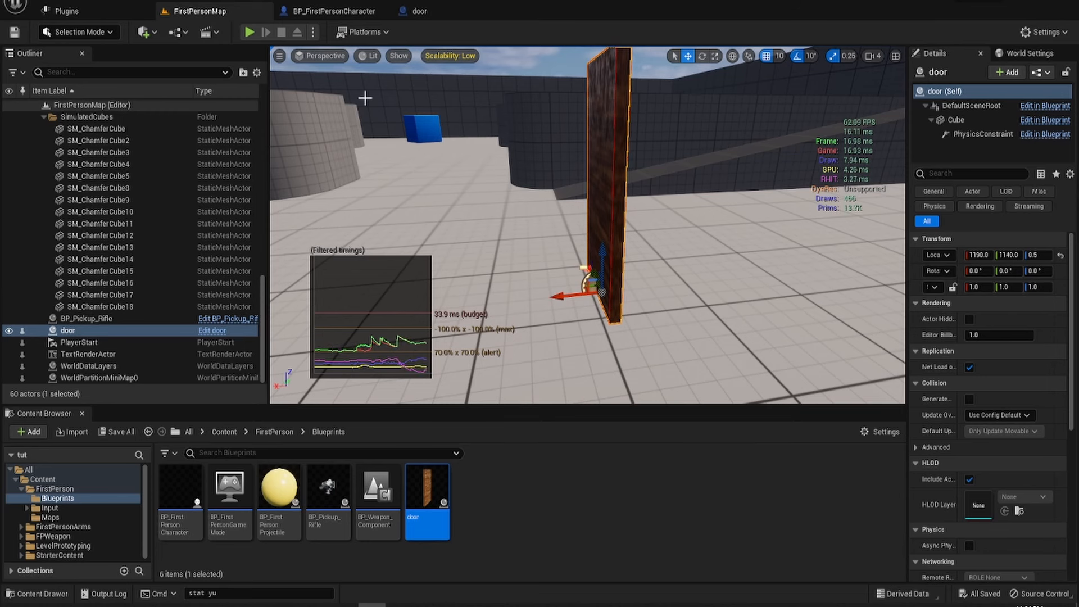
left_click(432, 14)
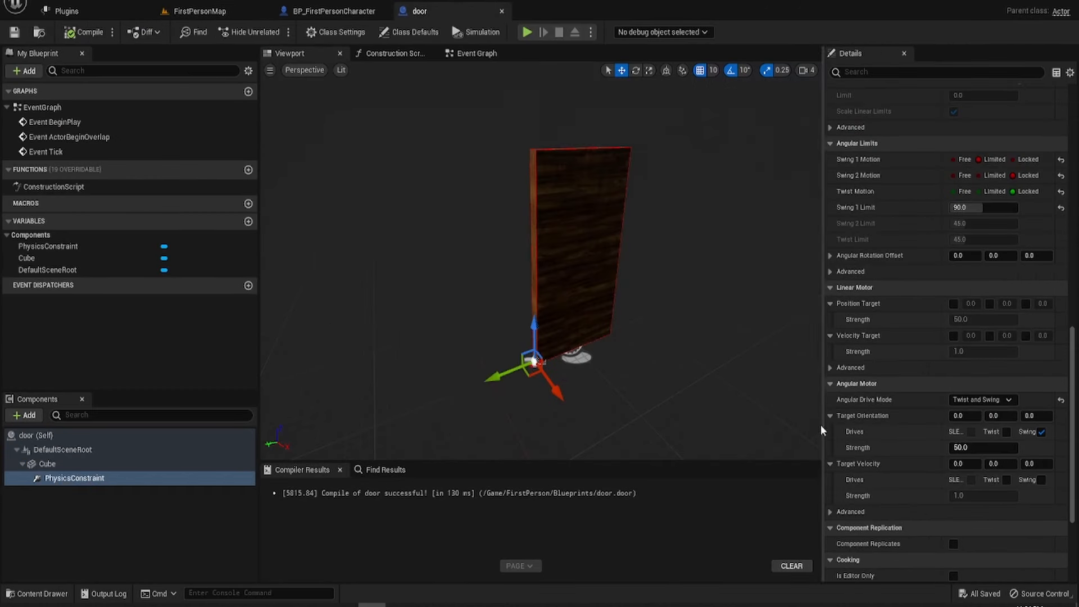
left_click(978, 447)
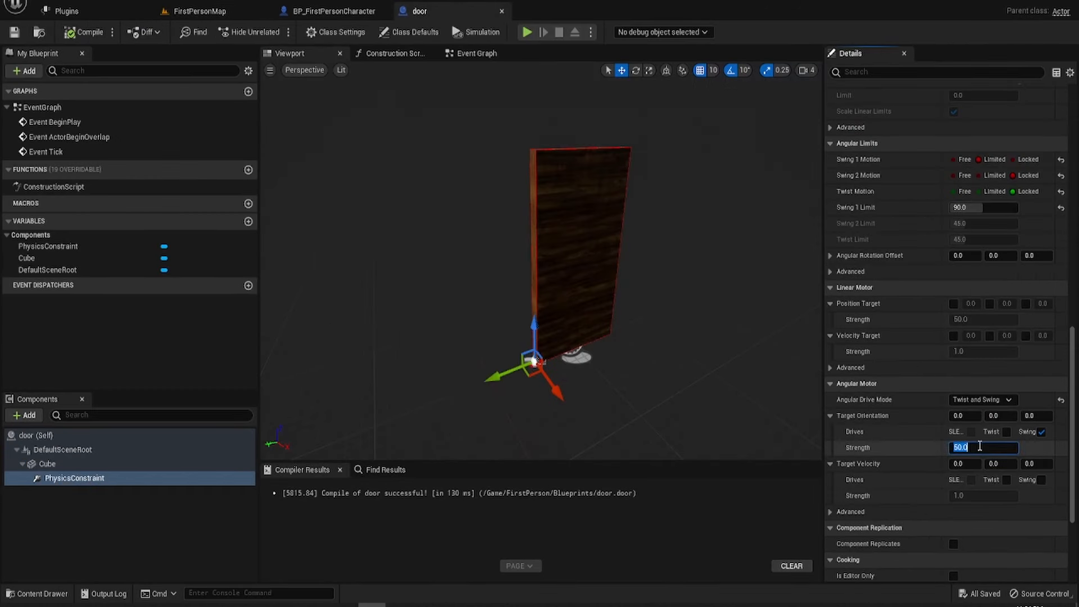
type("150")
key("Return")
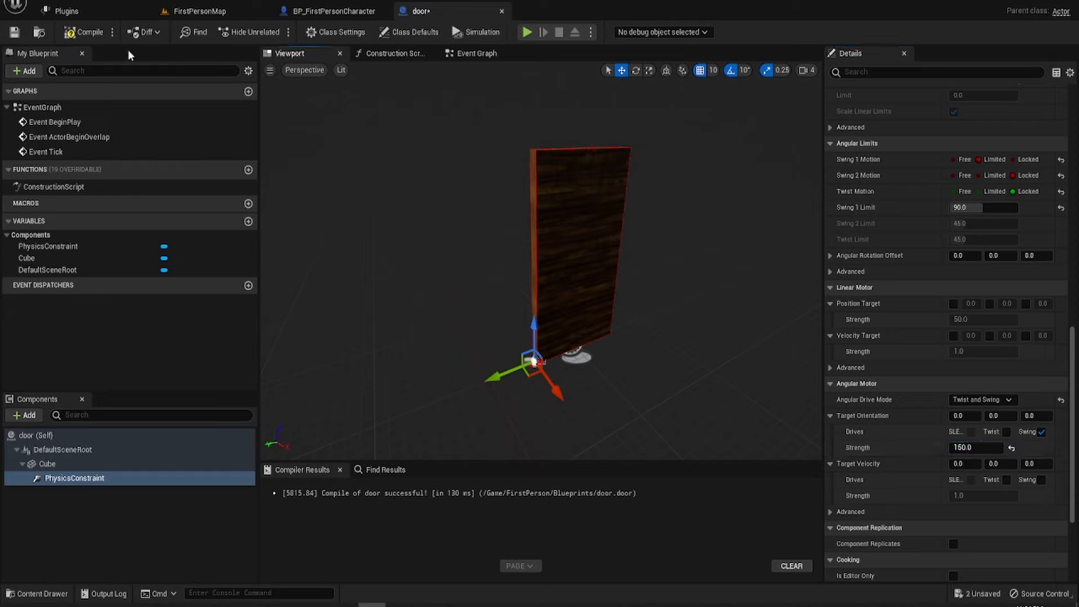
left_click(77, 35)
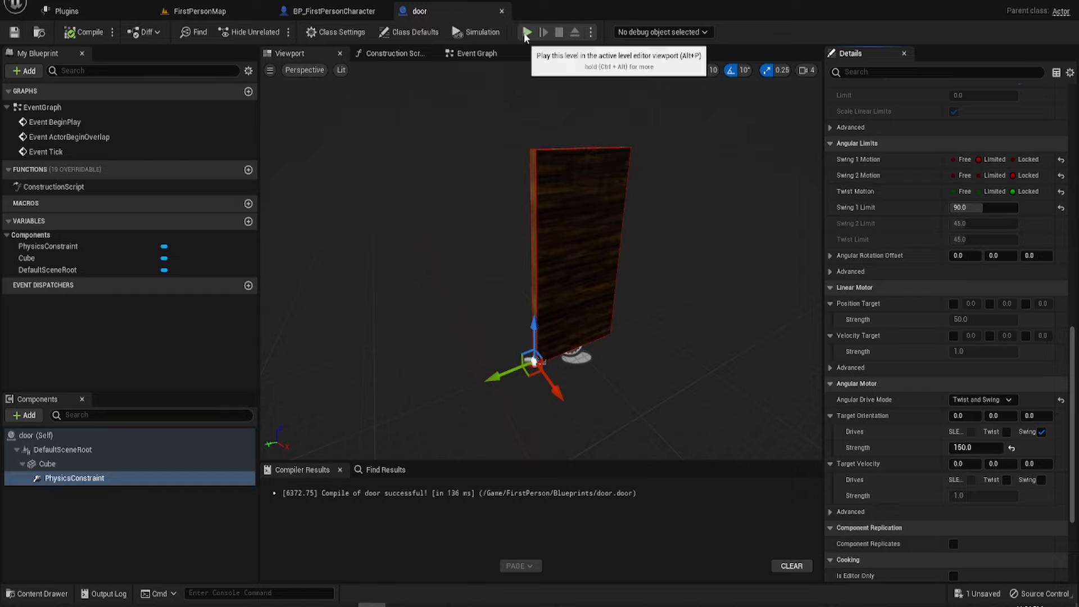
Play the level, pick up the rifle, push the door to test its swing with the new motor strength, and stop the session.
key("w")
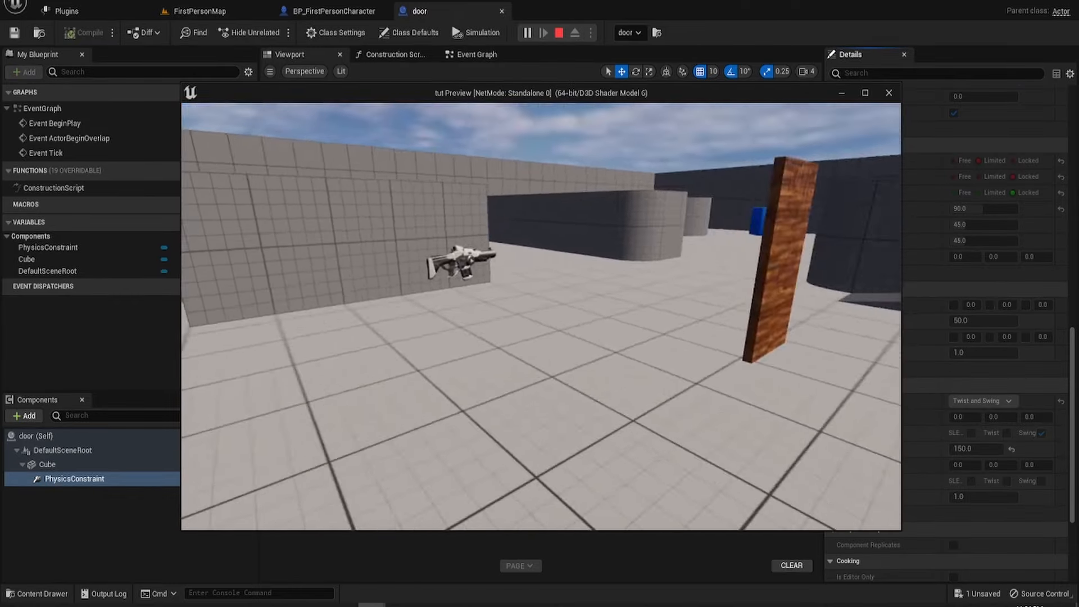
key("w")
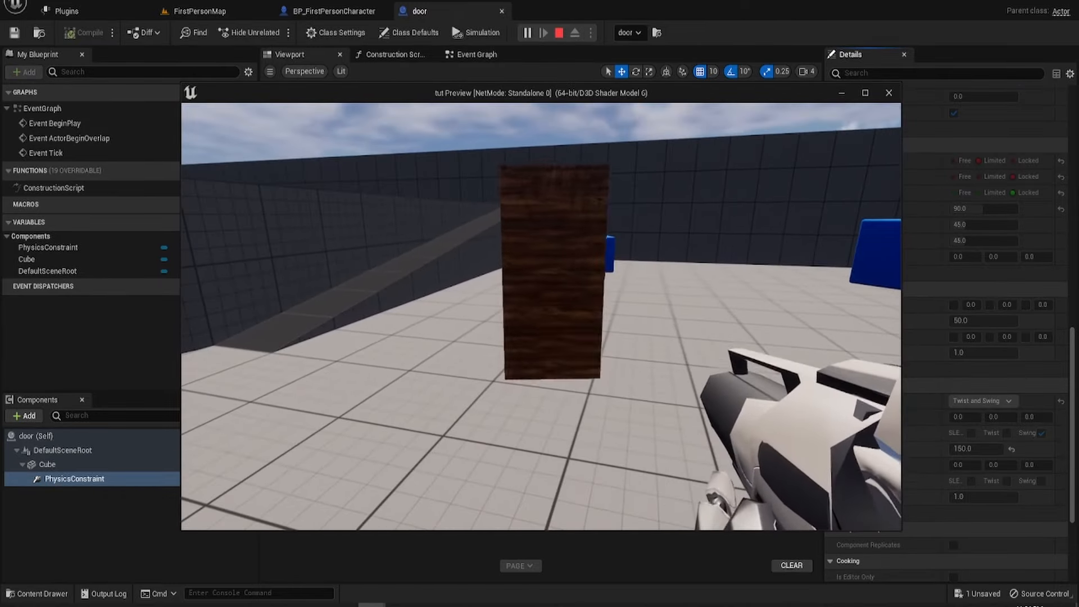
key("w")
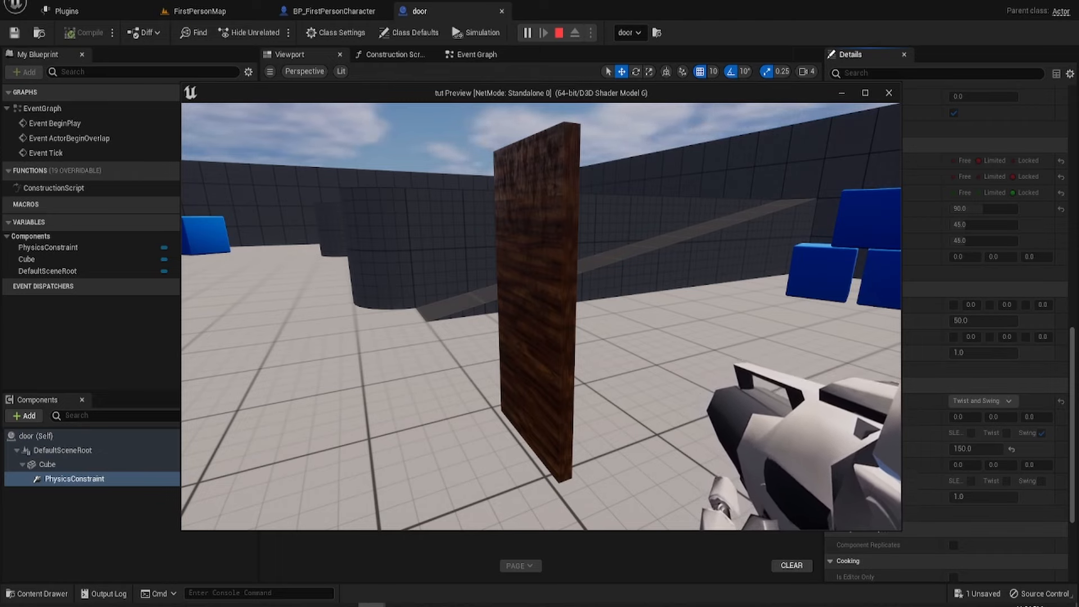
key("a")
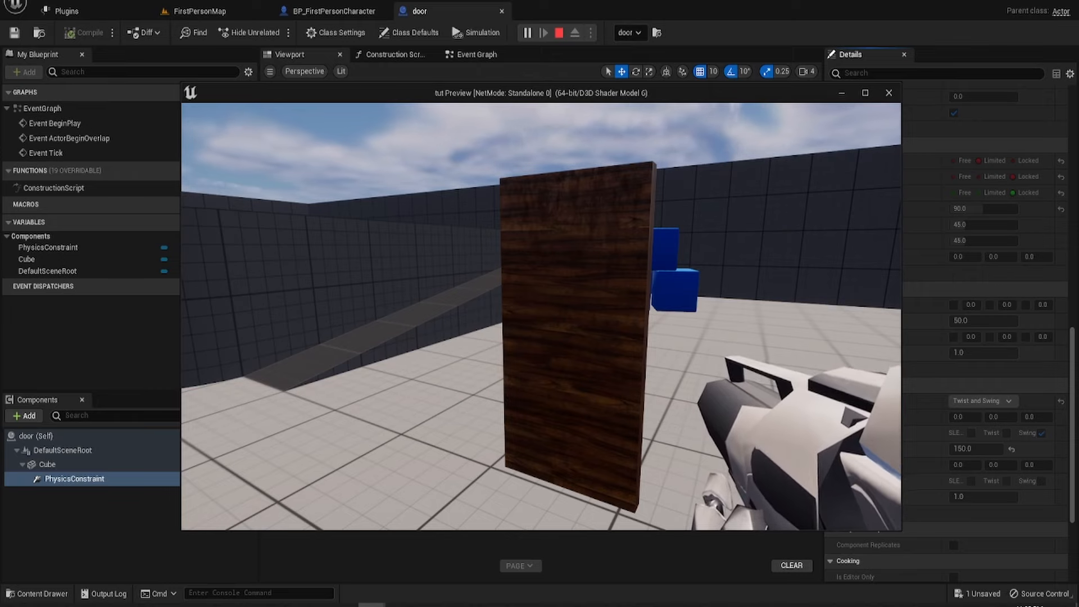
key("s")
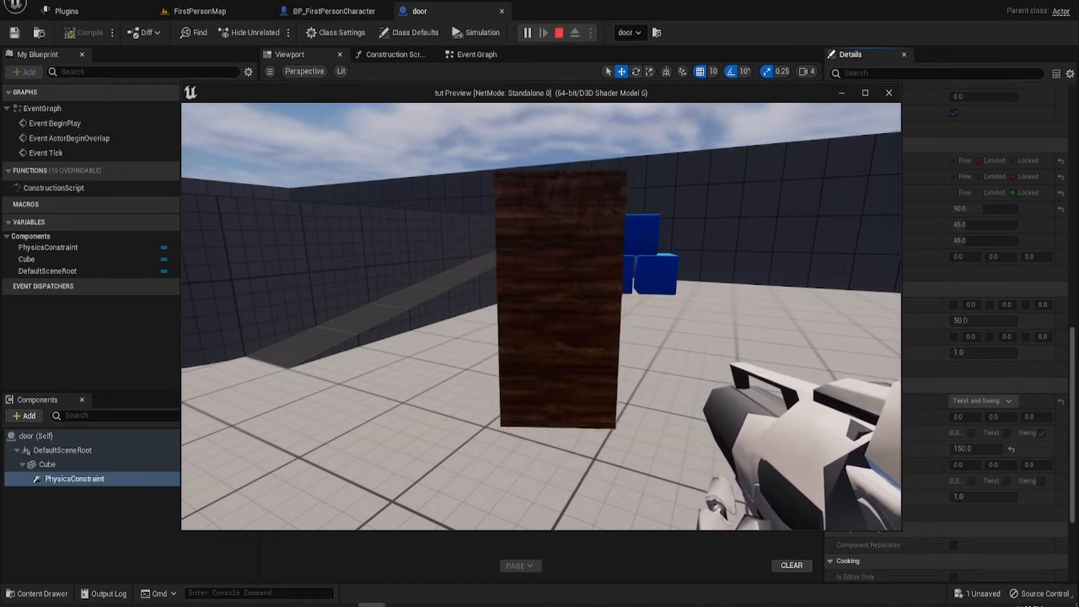
key("super")
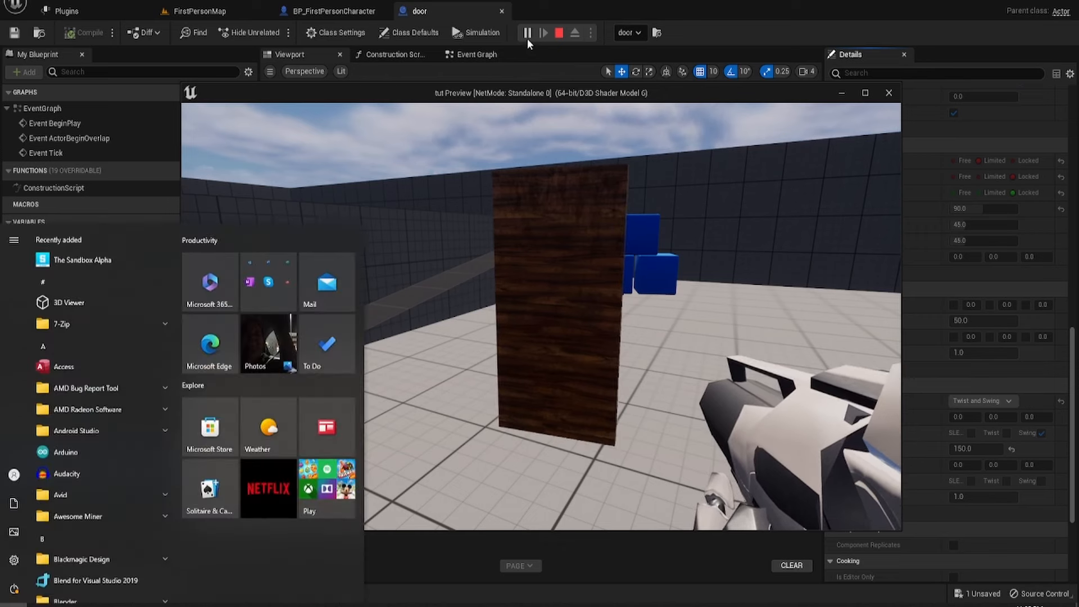
left_click(559, 32)
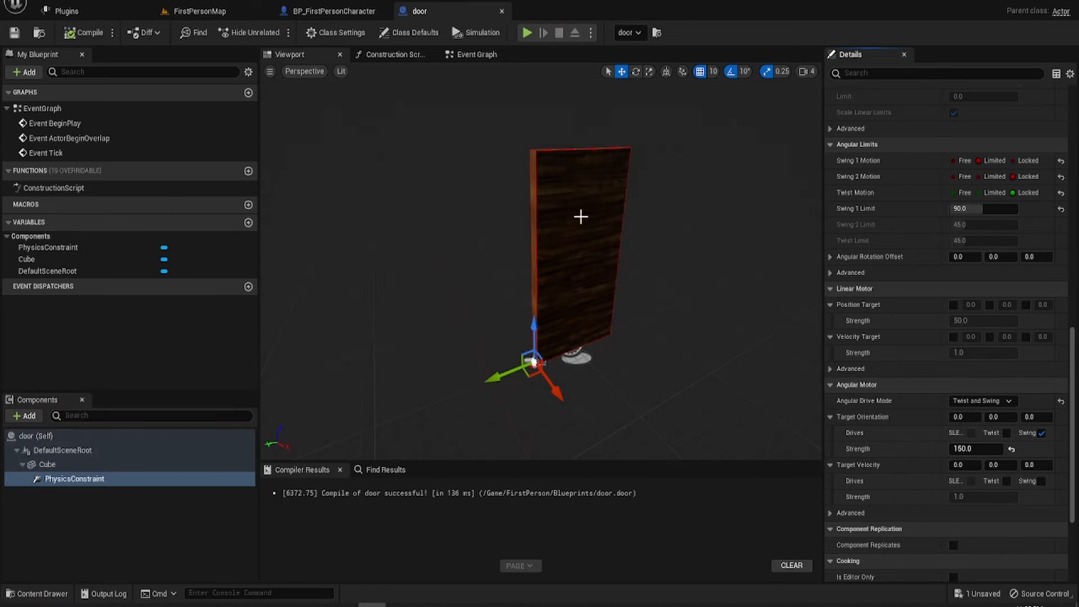
Open the door blueprint's Event Graph, play the level again to walk into the door, and stop the session.
left_click(454, 56)
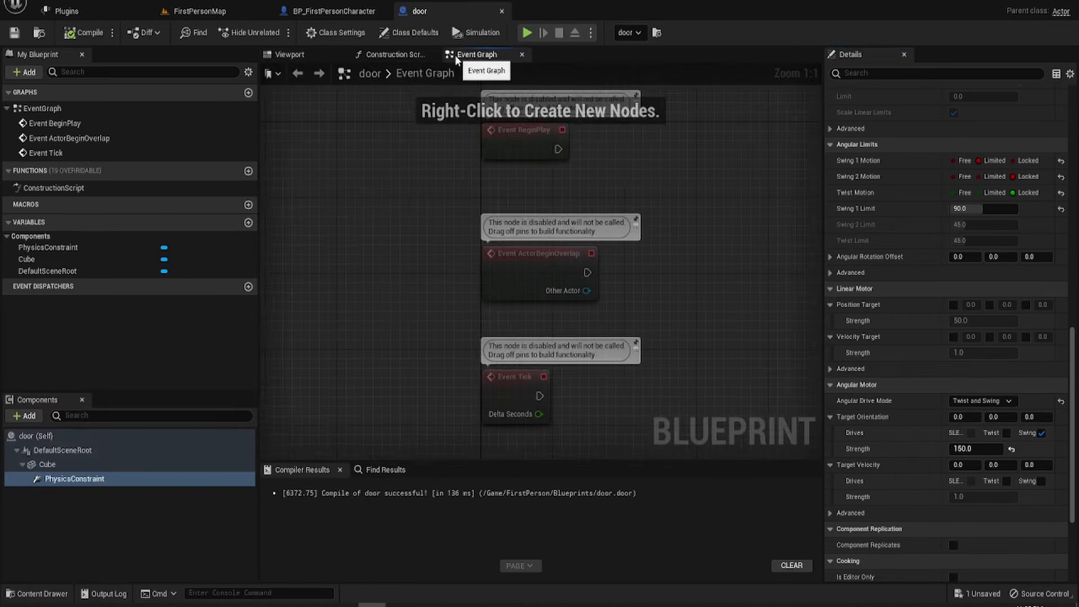
left_click(526, 34)
left_click(681, 266)
key("w")
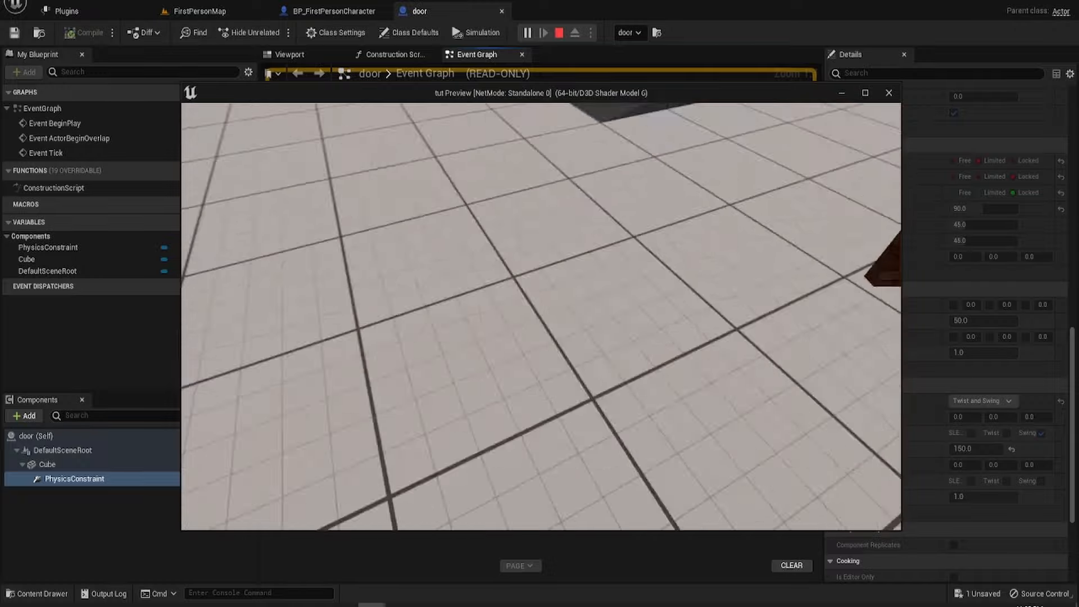
key("w")
key("s")
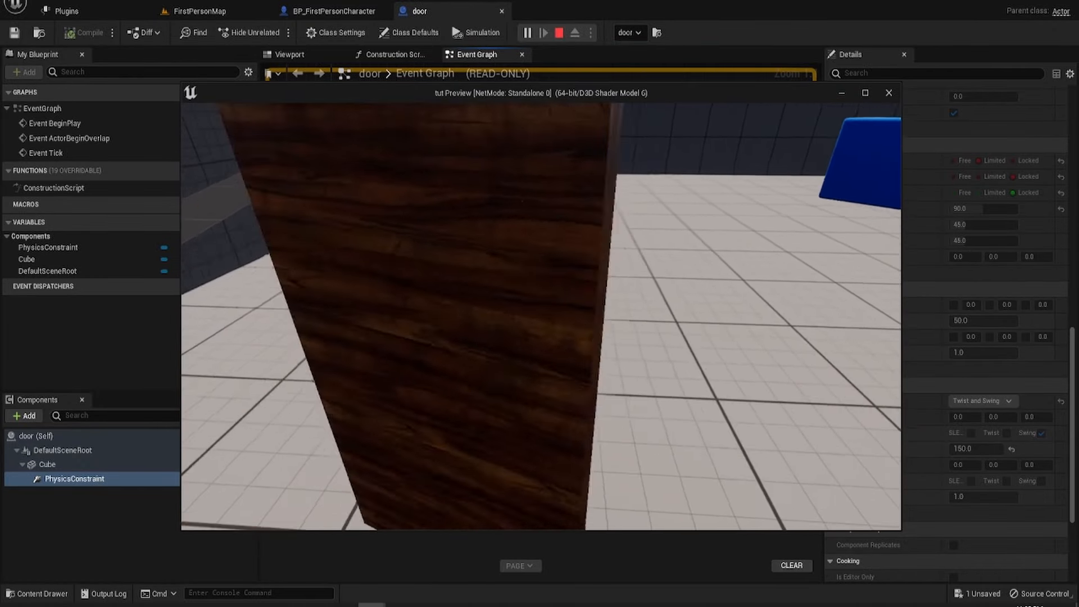
key("super")
left_click(559, 32)
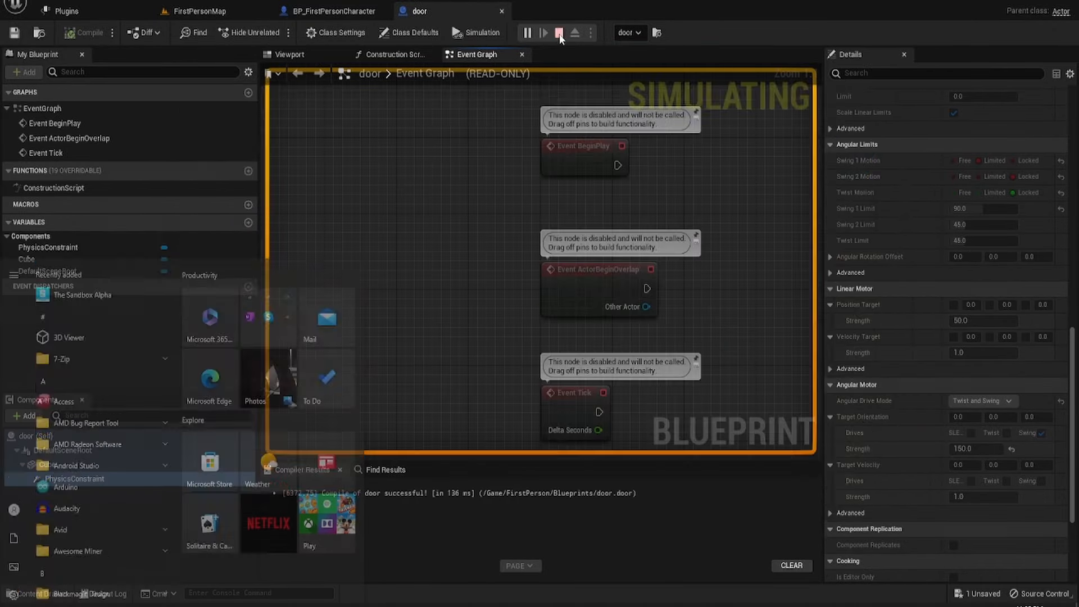
Duplicate the door actor in FirstPersonMap and move the copy along Y to 1070, beside the original.
left_click(179, 11)
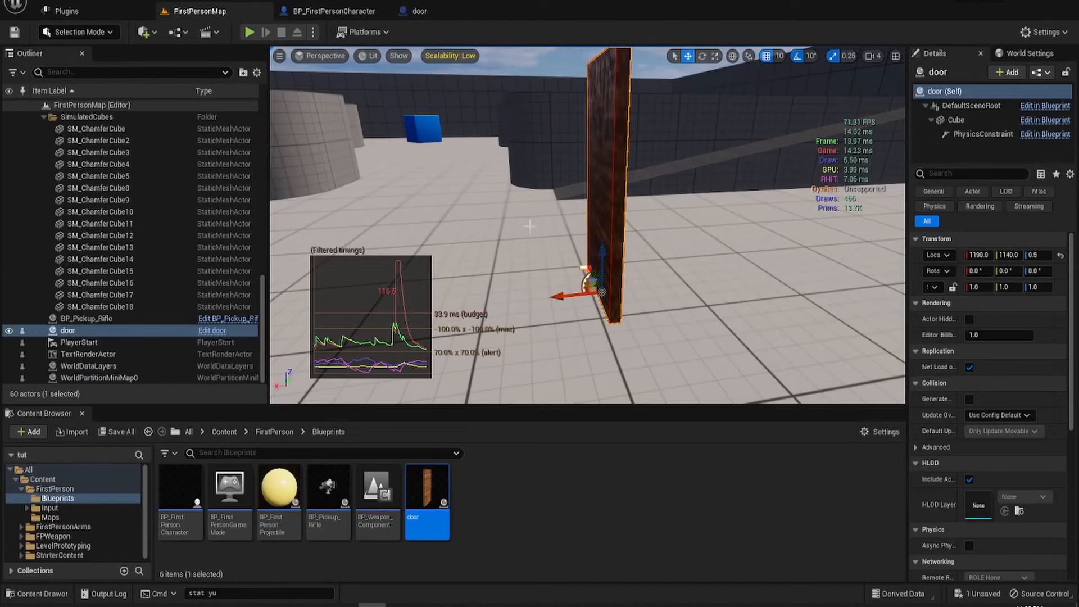
right_click_drag(587, 225, 775, 275)
right_click_drag(530, 226, 523, 226)
key("a")
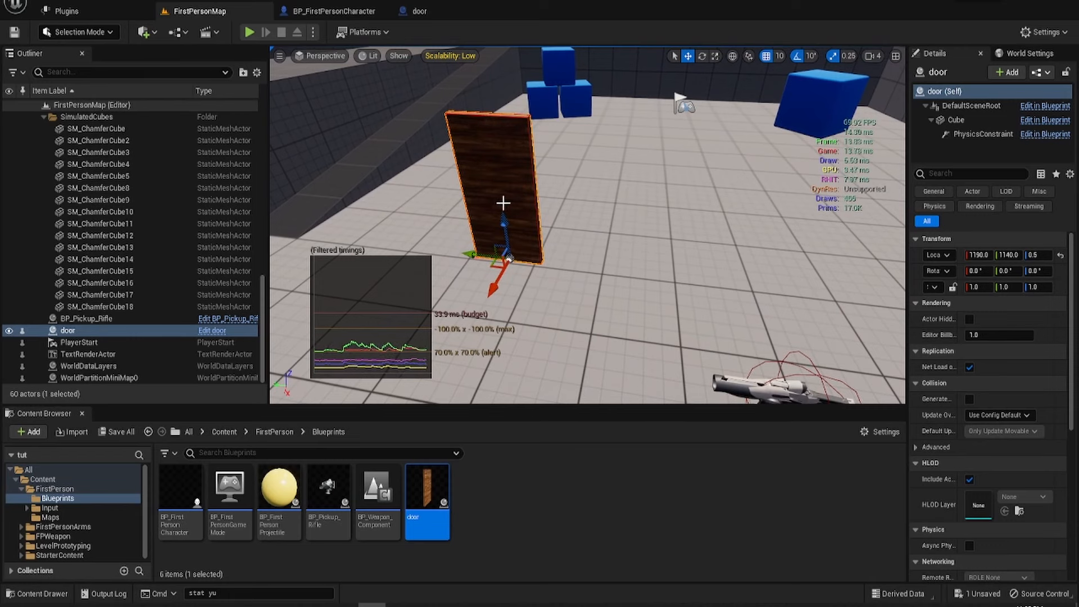
key("ctrl+d")
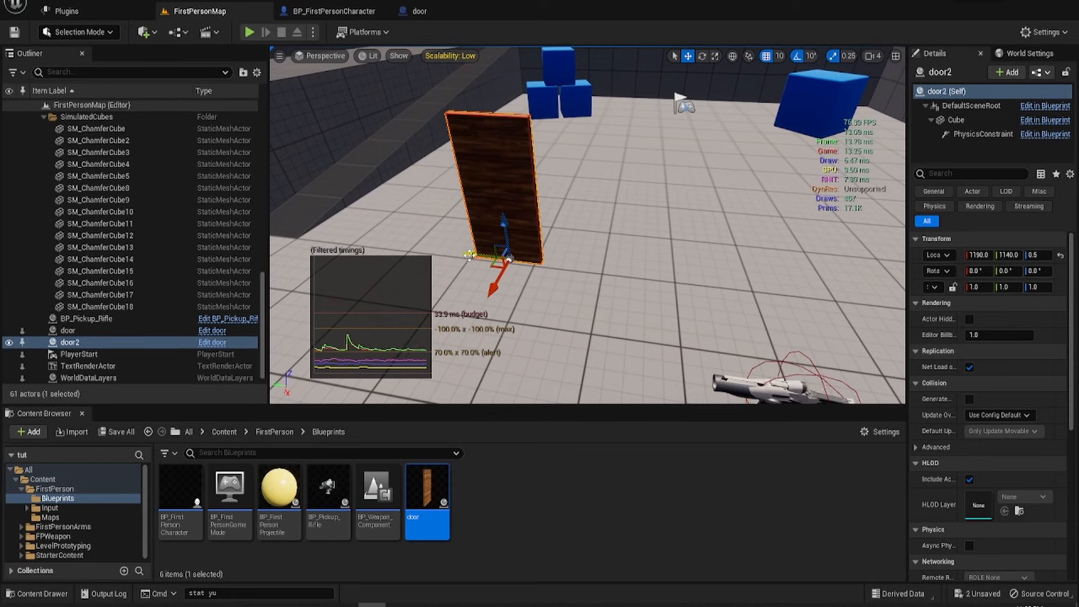
left_click_drag(508, 258, 574, 260)
Select the PhysicsConstraint of the duplicated door and rotate it about -90° around the Z axis.
left_click(547, 260)
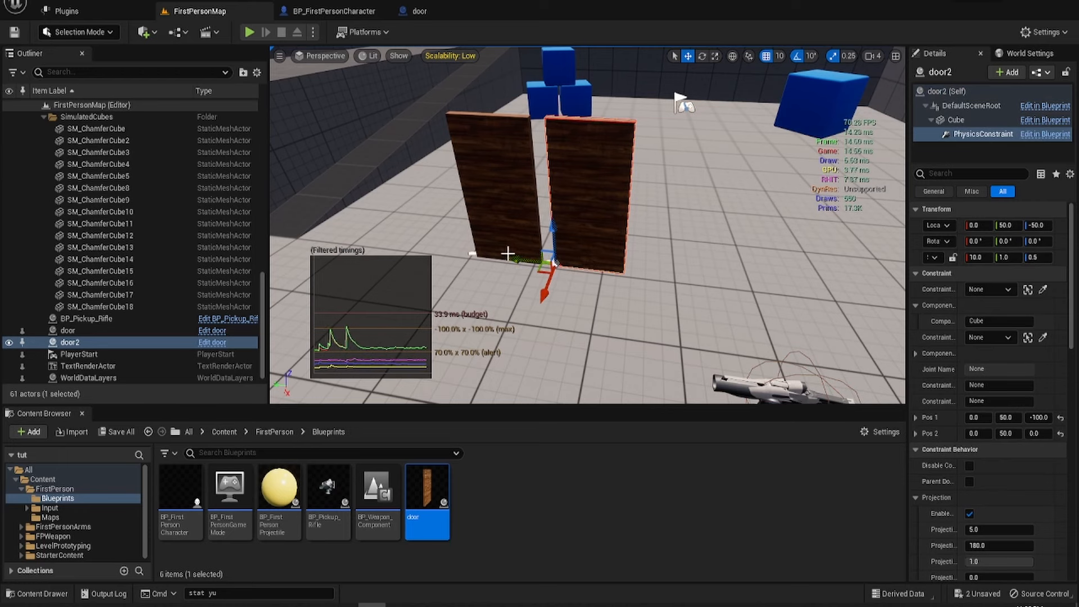
scroll(512, 259, "up", 5)
mouse_move(517, 265)
right_mouse_down()
mouse_move(525, 231)
mouse_move(528, 267)
mouse_move(500, 276)
mouse_move(538, 264)
right_mouse_up()
key("a")
key("a")
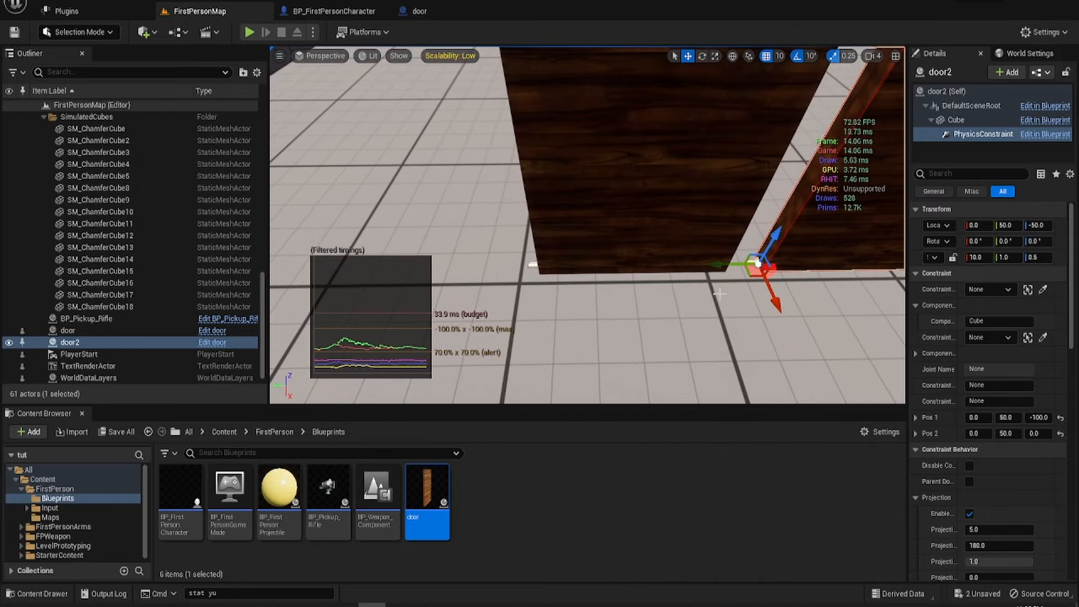
mouse_move(720, 293)
right_mouse_down()
mouse_move(747, 289)
mouse_move(744, 278)
mouse_move(728, 276)
mouse_move(715, 292)
right_mouse_up()
key("d")
key("s")
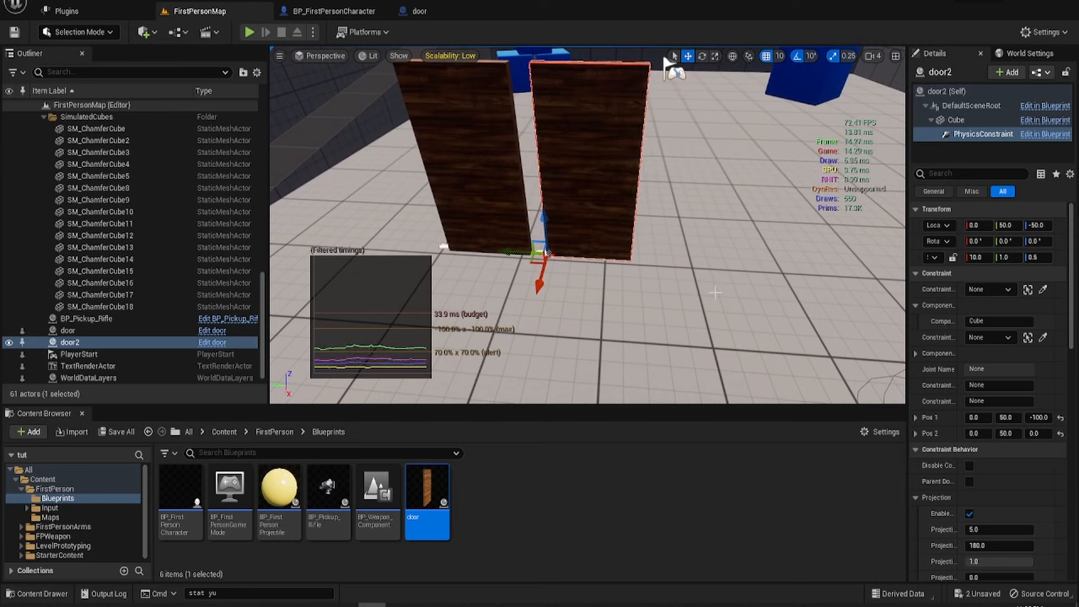
left_click(702, 55)
left_click_drag(605, 263, 562, 295)
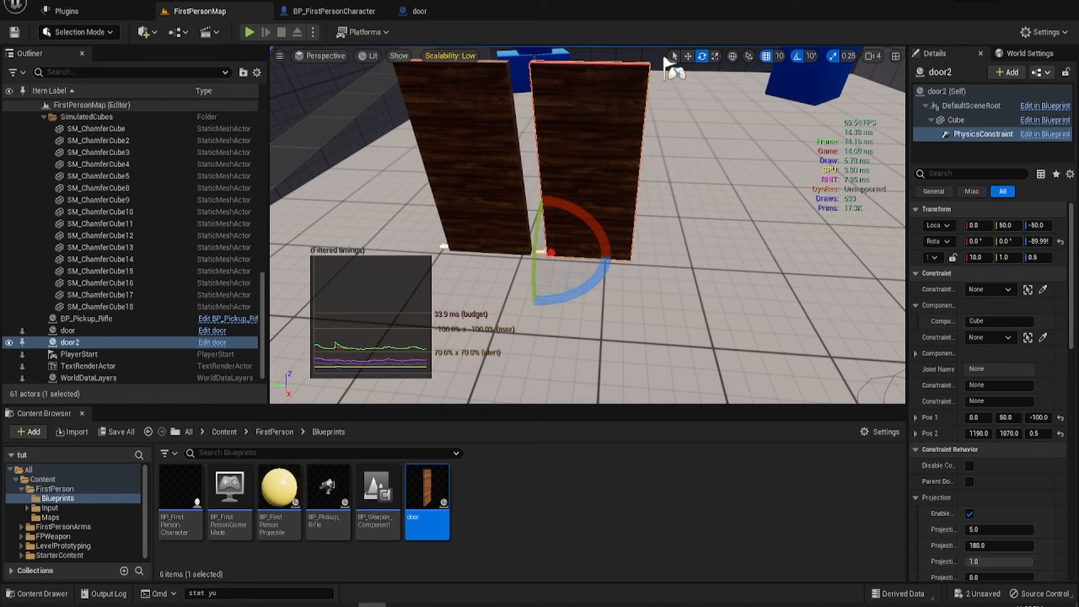
Rotate the duplicated door's Cube about 180° around Z and move it to Y 20 to close the gap between the doors.
left_click(611, 244)
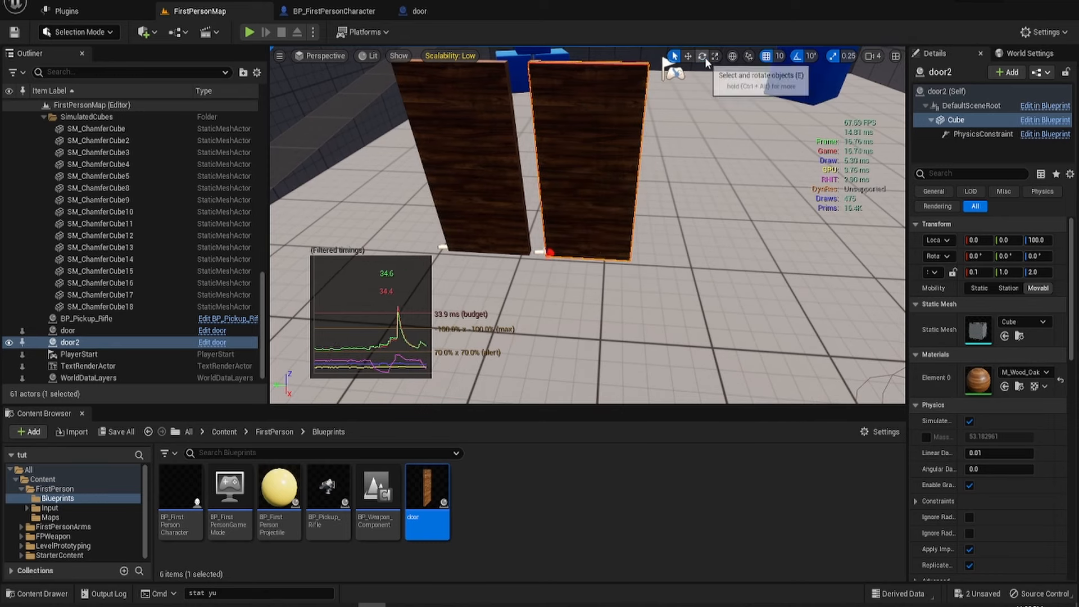
left_click_drag(634, 196, 506, 198)
left_click_drag(632, 197, 632, 196)
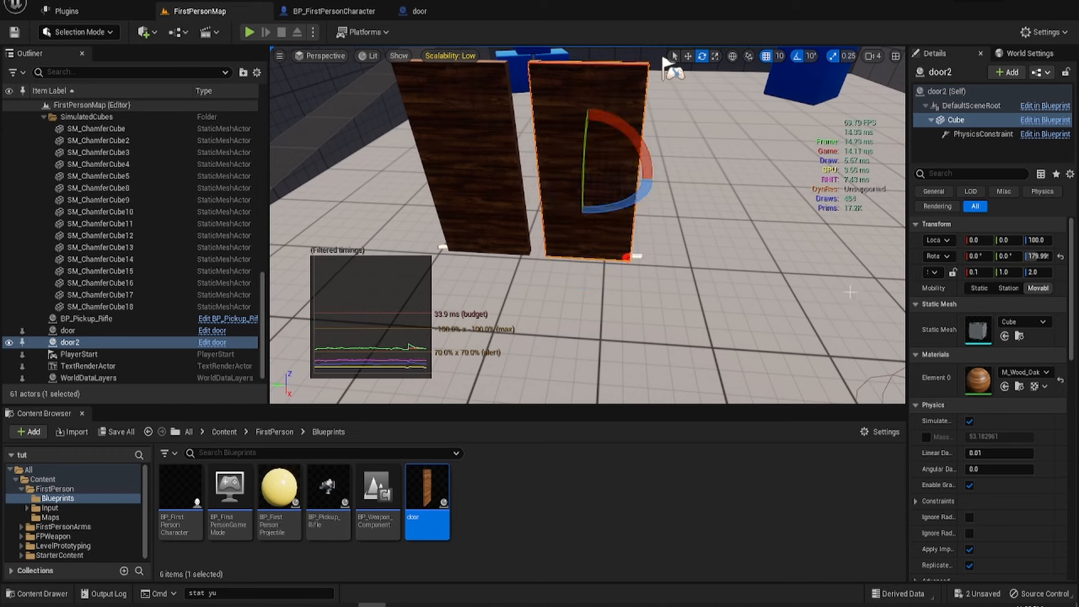
left_click(687, 56)
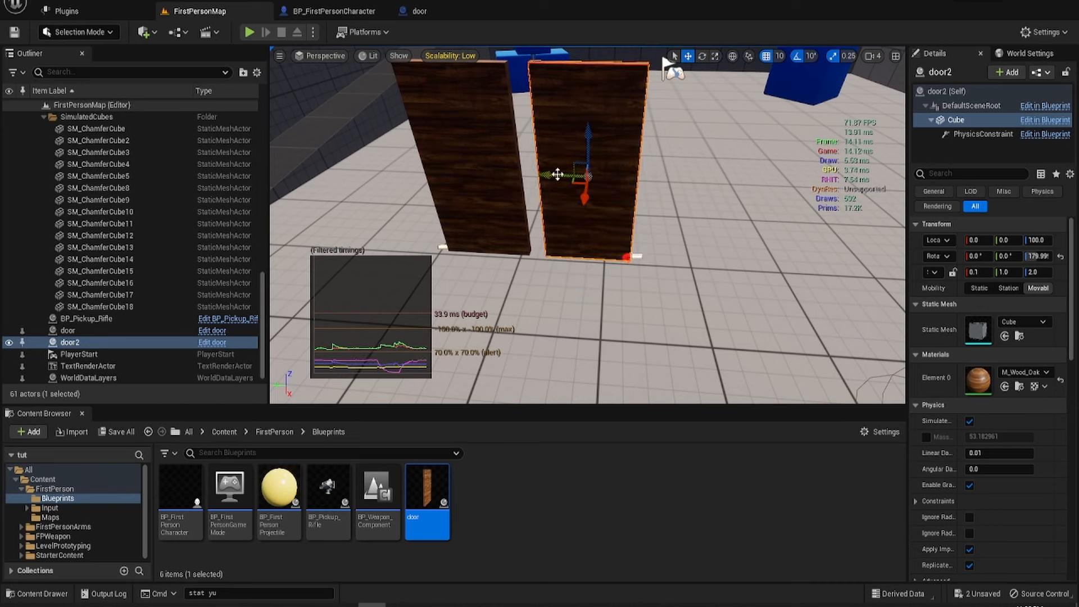
left_click_drag(557, 174, 542, 174)
right_click_drag(557, 229, 557, 229)
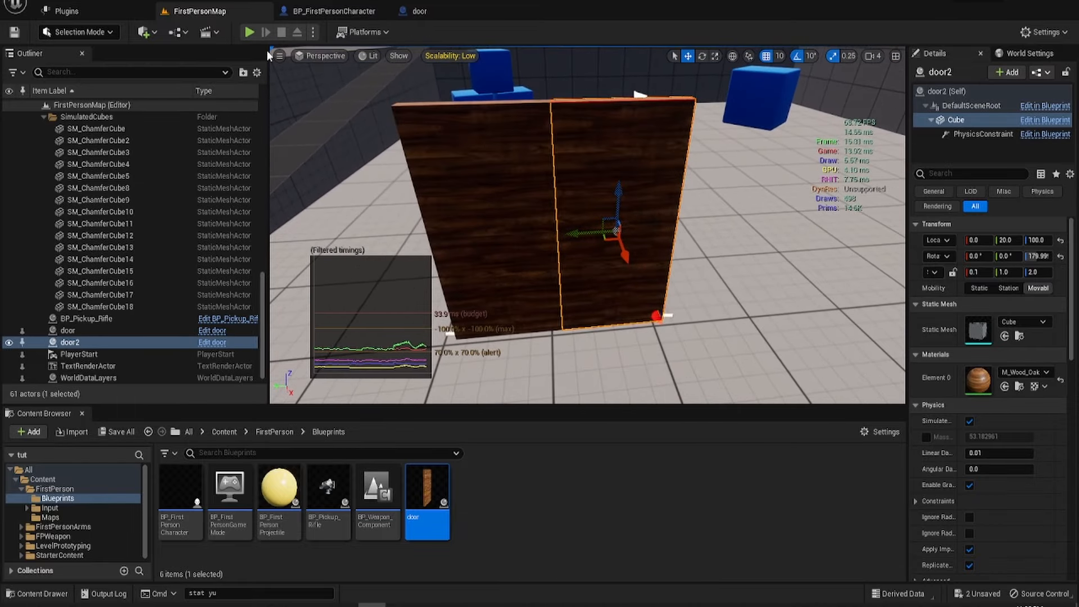
Play the level, push repeatedly against the double doors to test how they open and close, and stop the session.
left_click(248, 33)
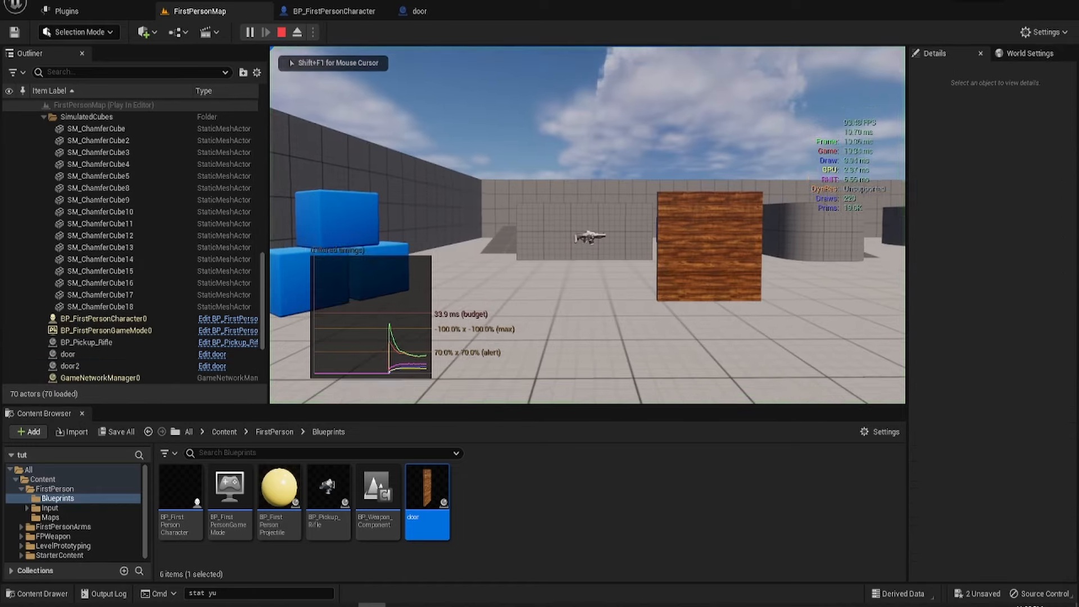
key("w")
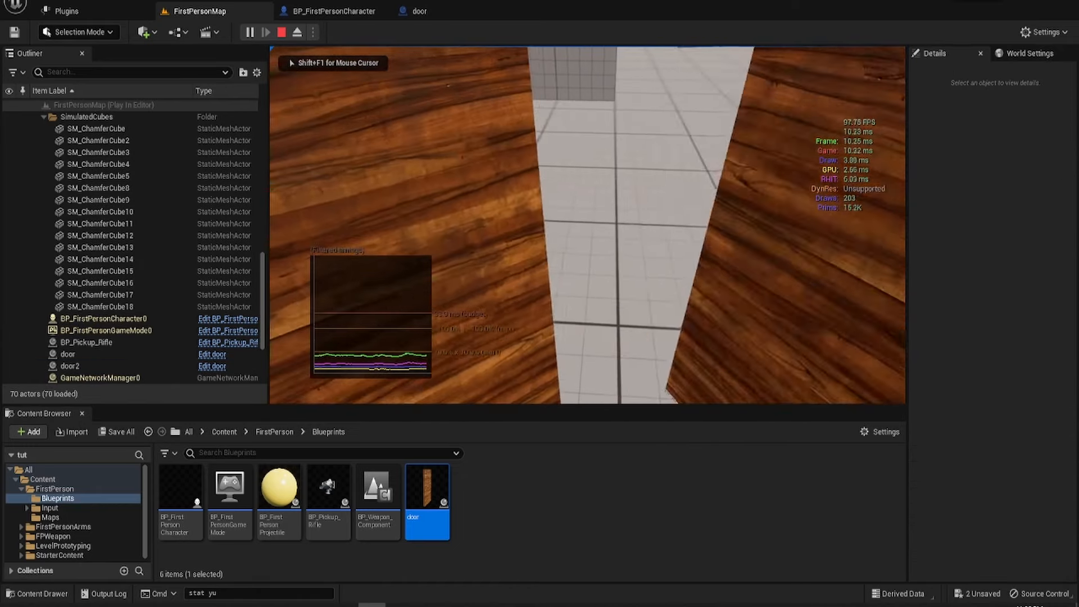
key("s")
key("w")
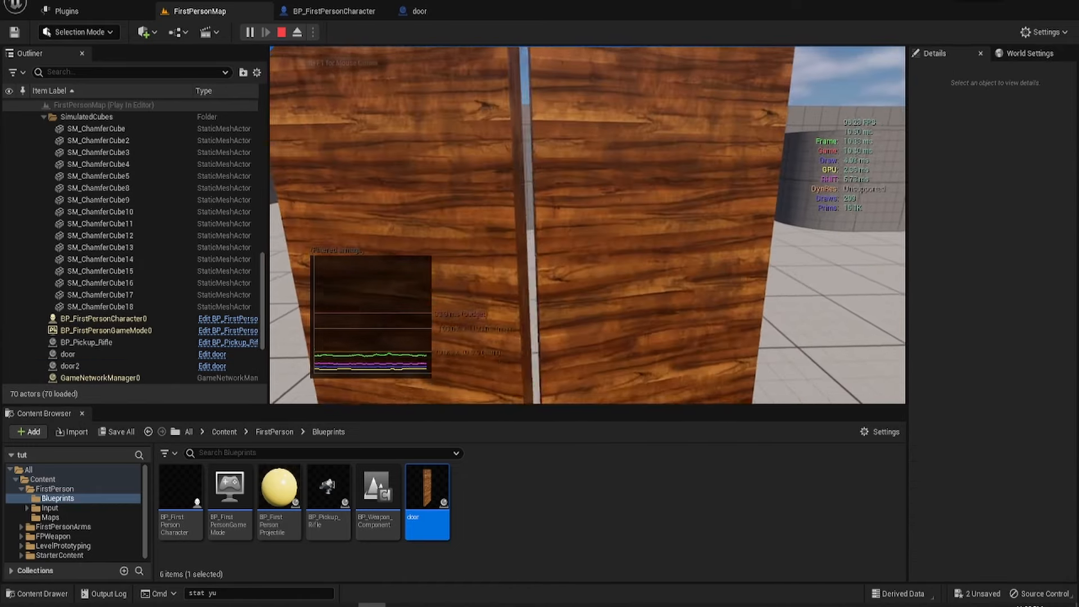
key("s")
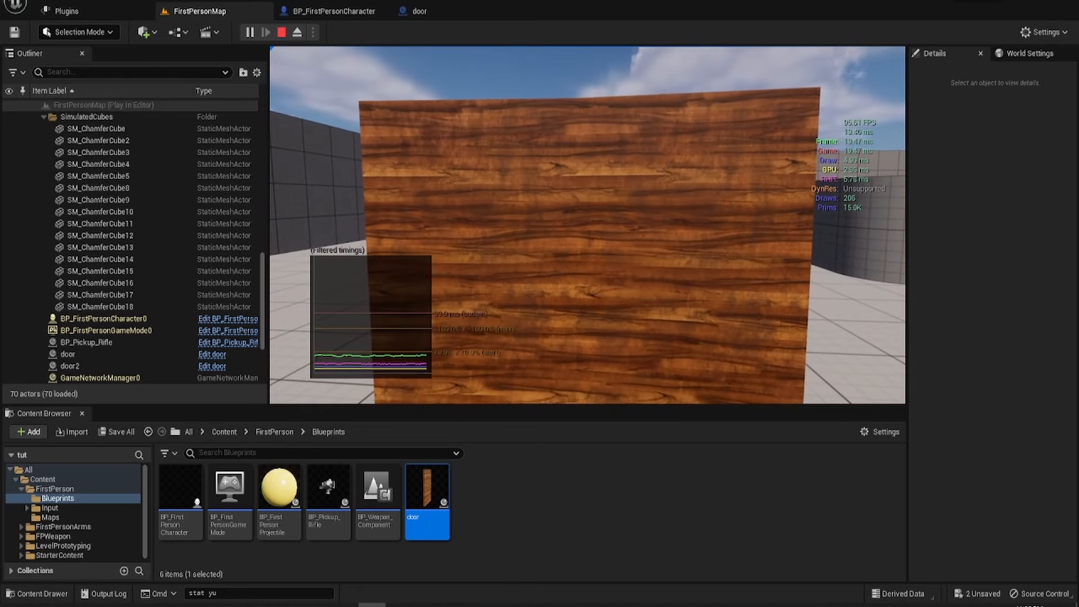
key("w")
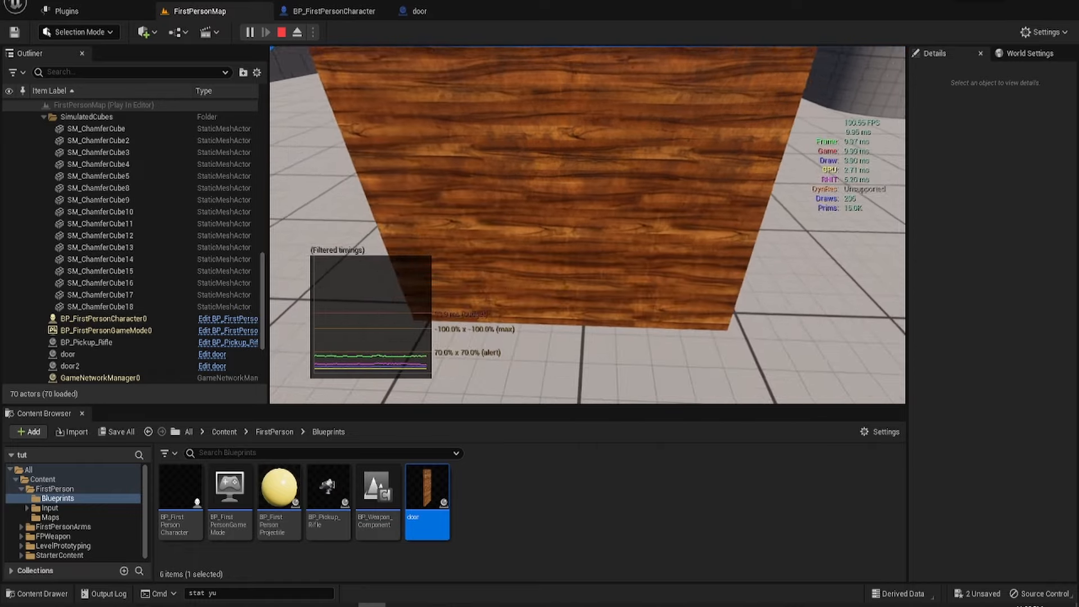
key("s")
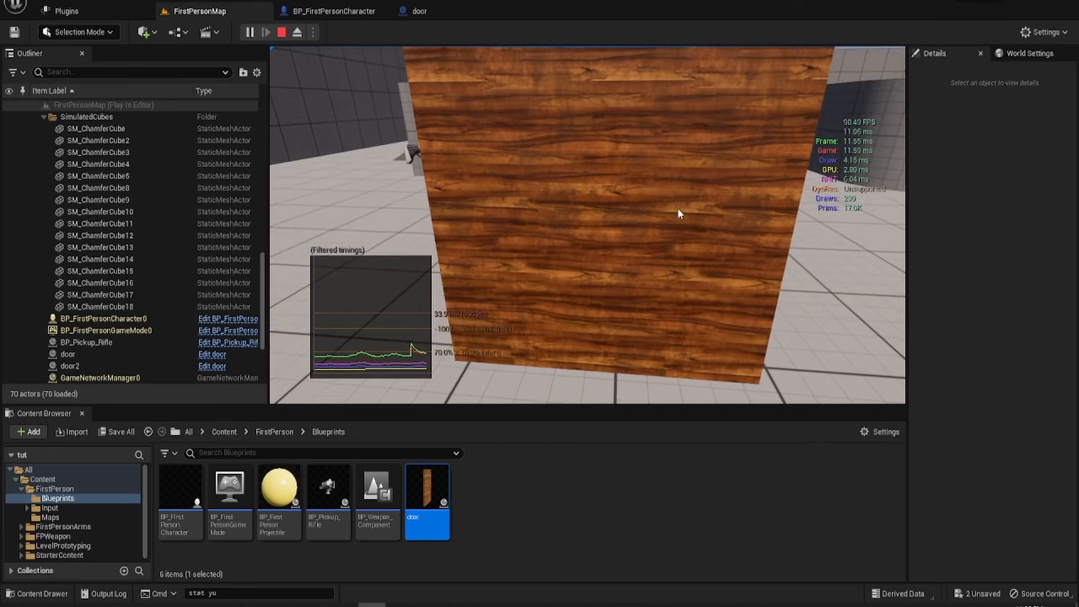
key("super")
left_click(281, 32)
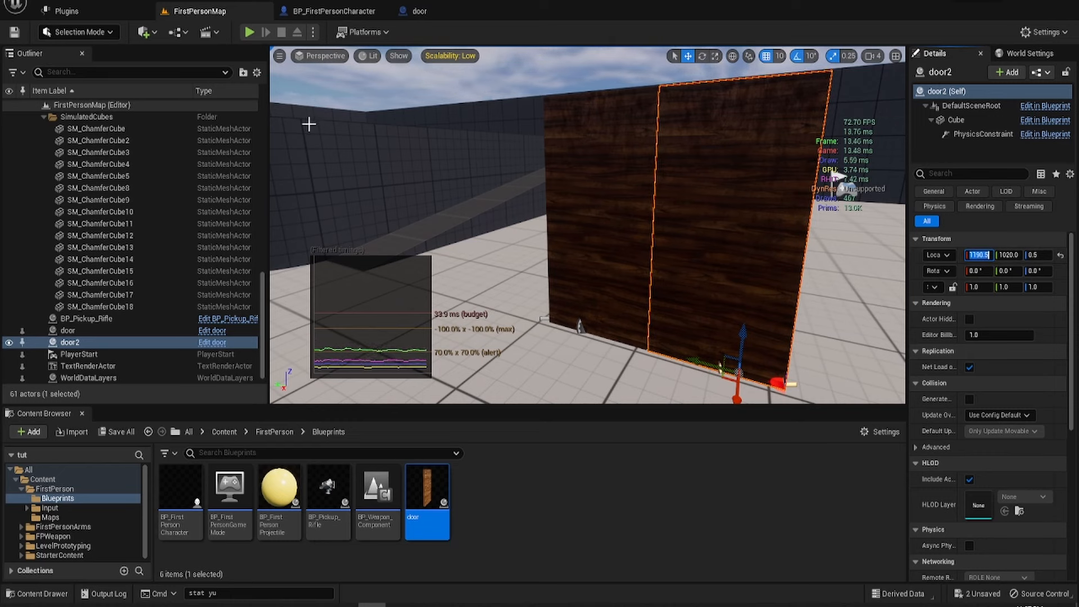
Run the level again, walk through the double doors from both sides to check their swing, and end the session.
left_click(251, 31)
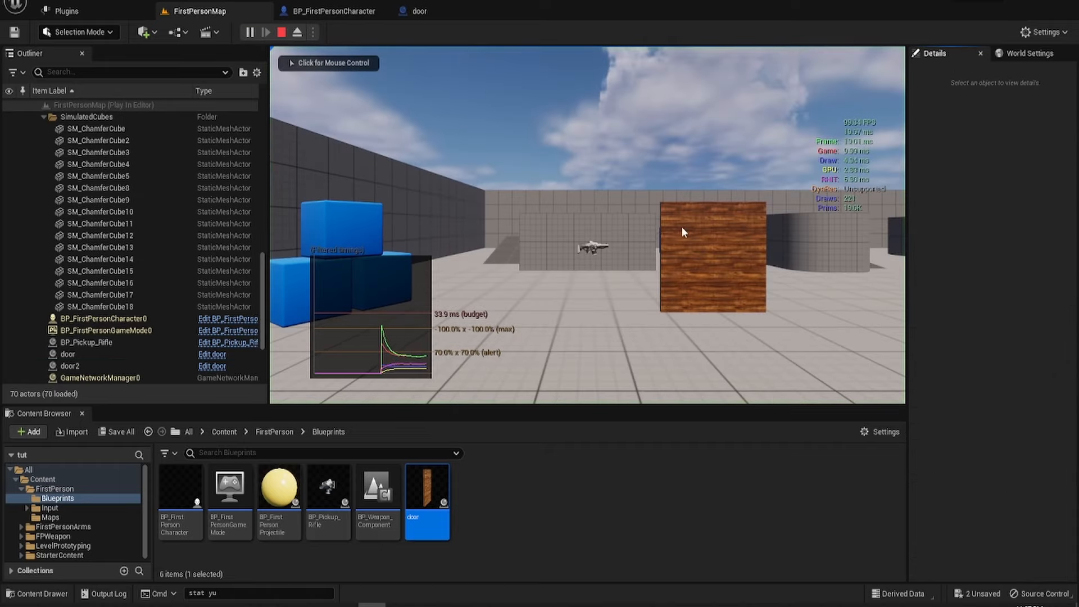
key("w")
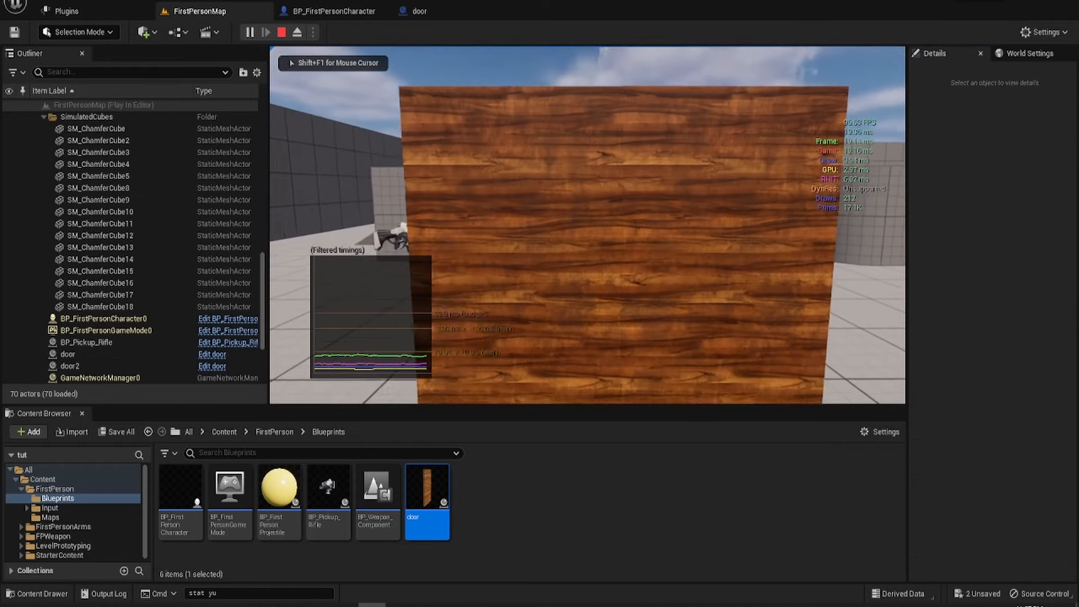
key("w")
key("s")
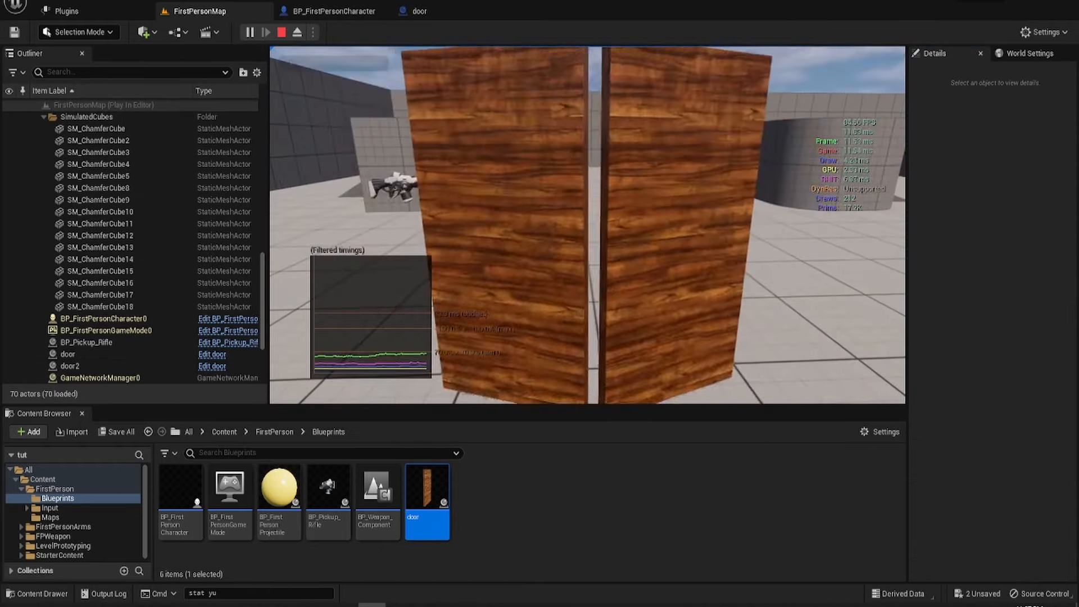
key("w")
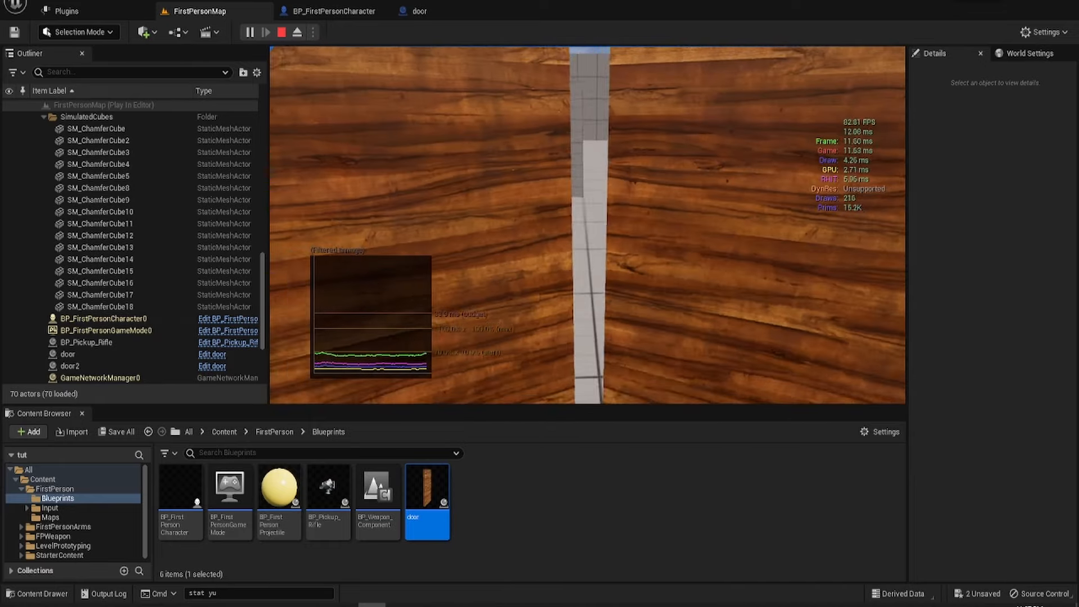
key("s")
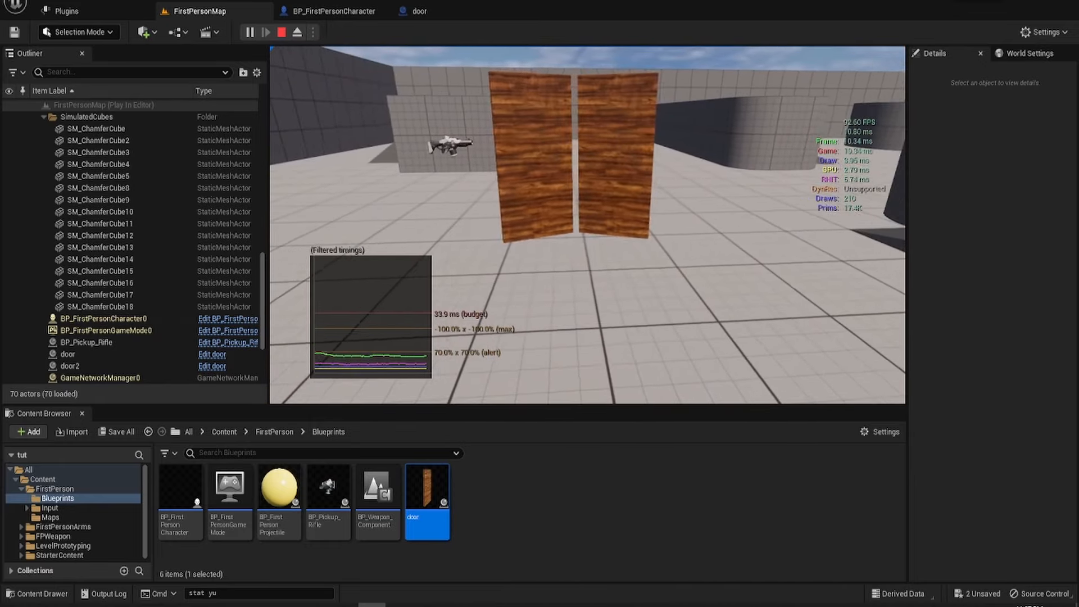
key("w")
key("w")
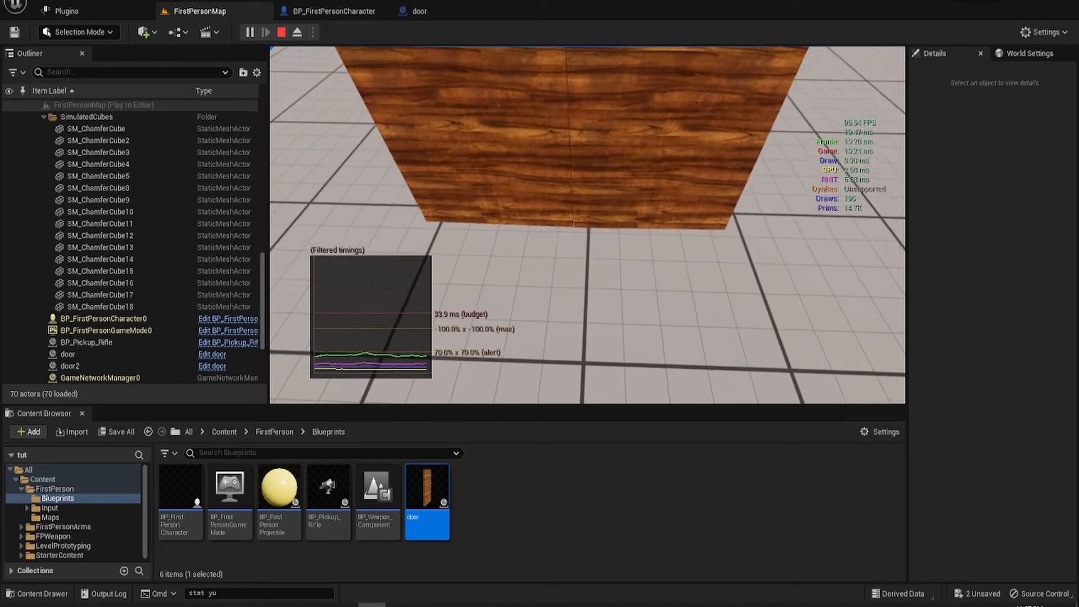
key("w")
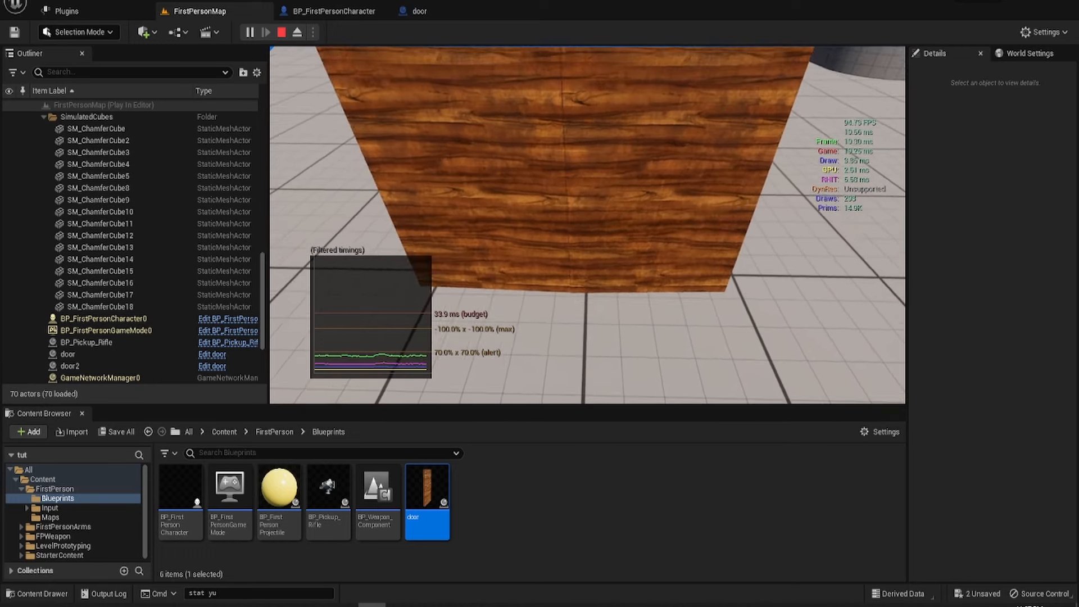
key("s")
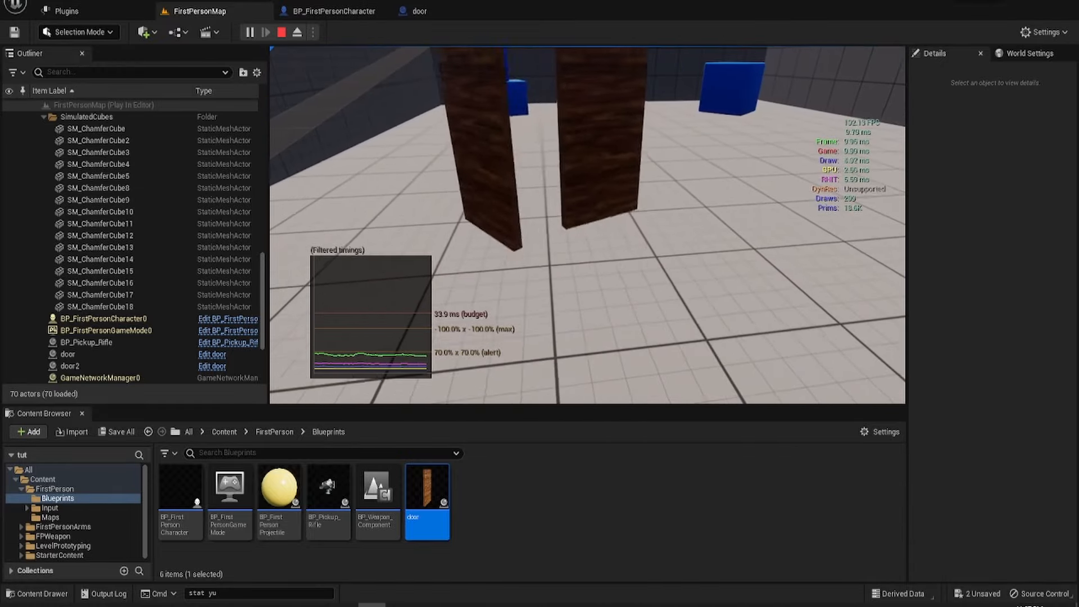
key("w")
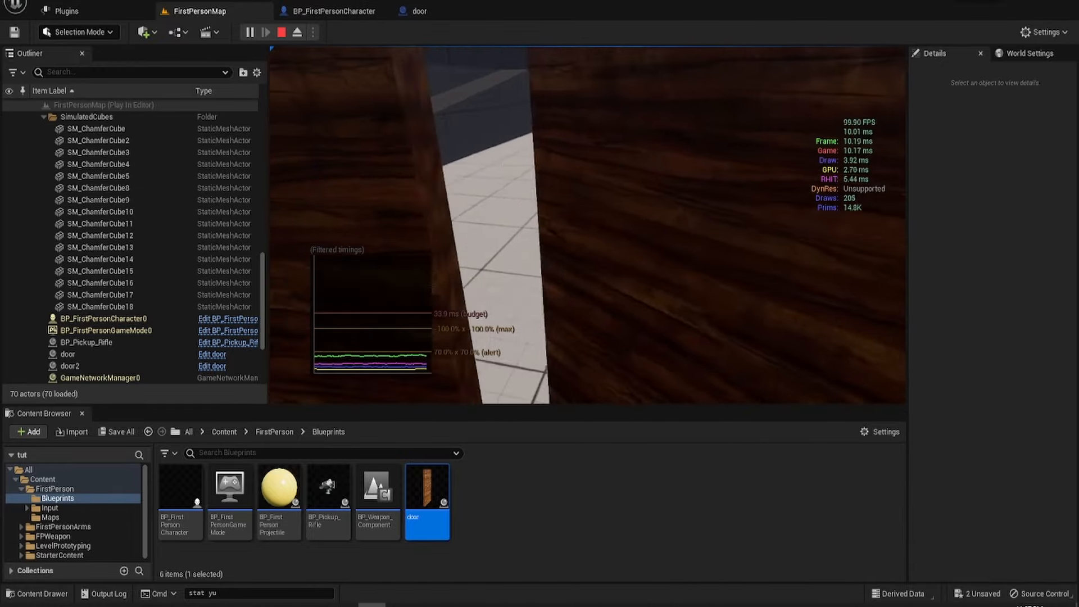
key("w")
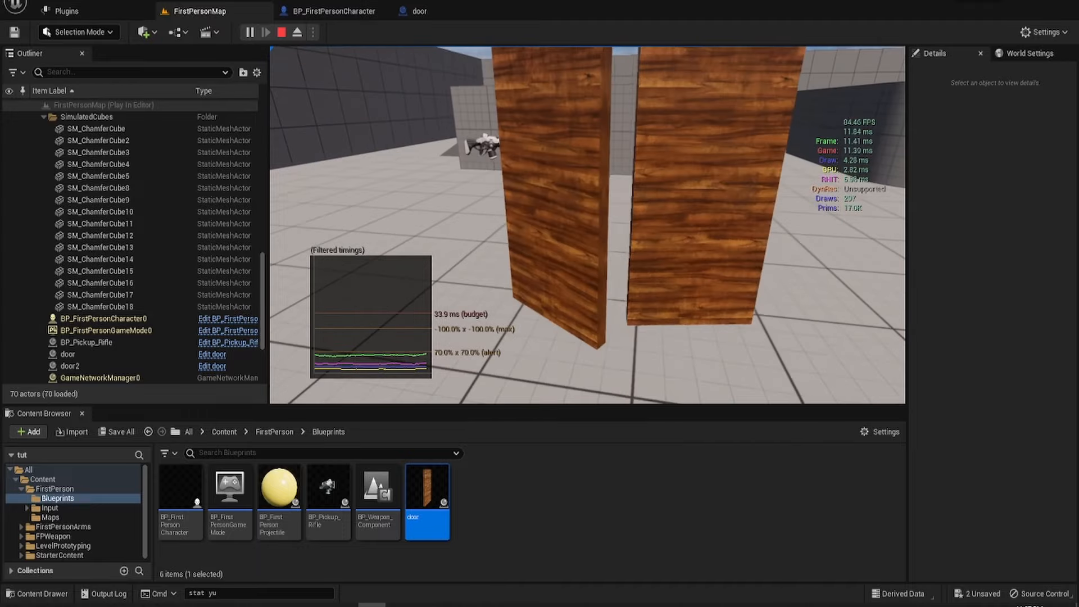
key("w")
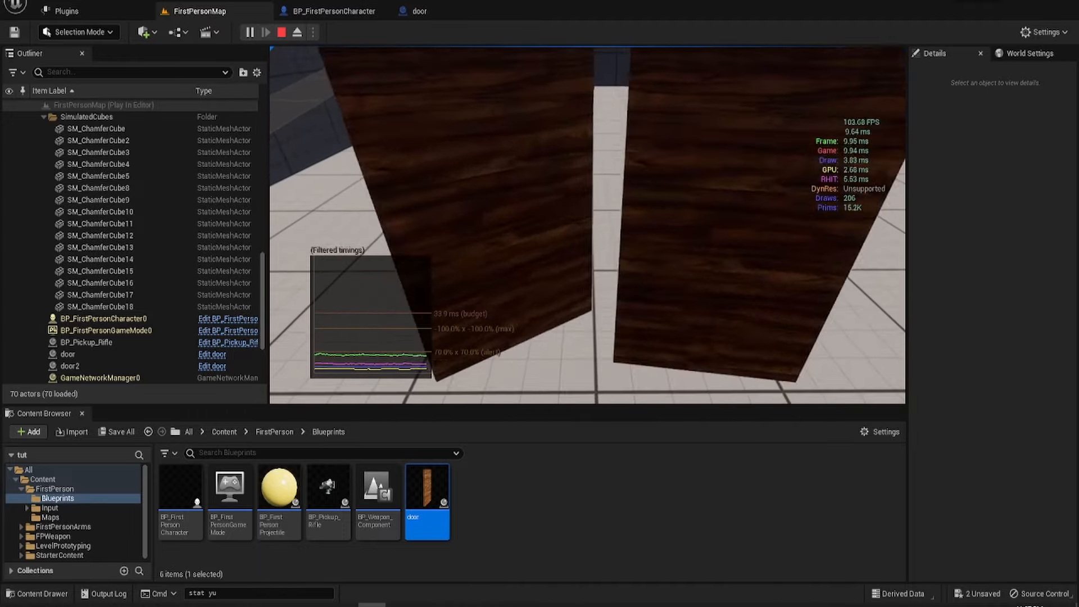
key("Escape")
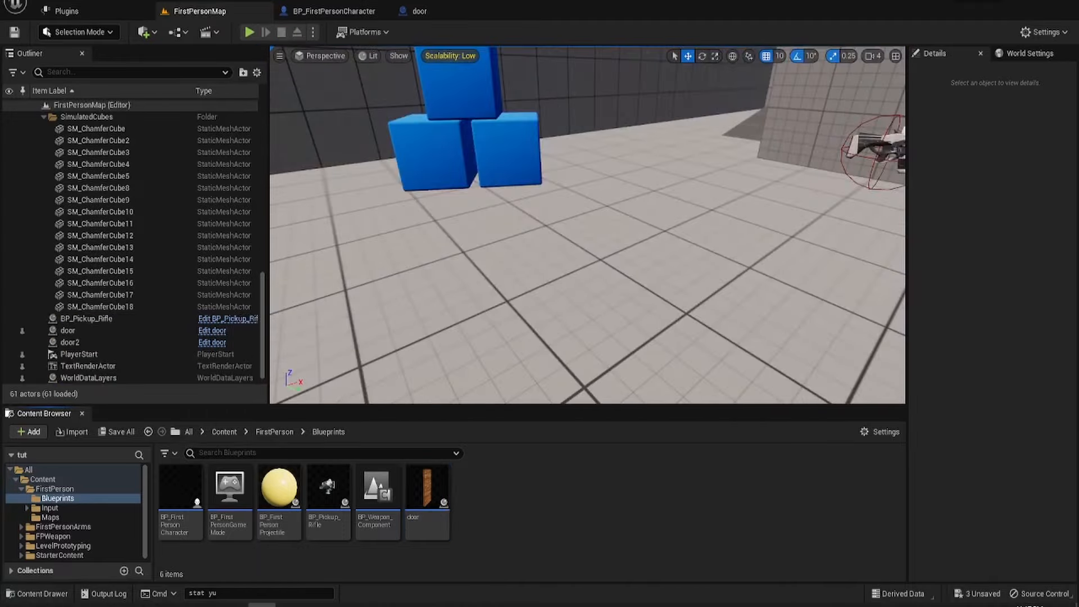
Review the linear limits, angular limits and angular motor settings of the PhysicsConstraint in the door blueprint.
mouse_move(587, 225)
right_mouse_down()
mouse_move(663, 225)
mouse_move(613, 174)
mouse_move(573, 177)
mouse_move(553, 239)
mouse_move(598, 236)
mouse_move(593, 245)
right_mouse_up()
key("s")
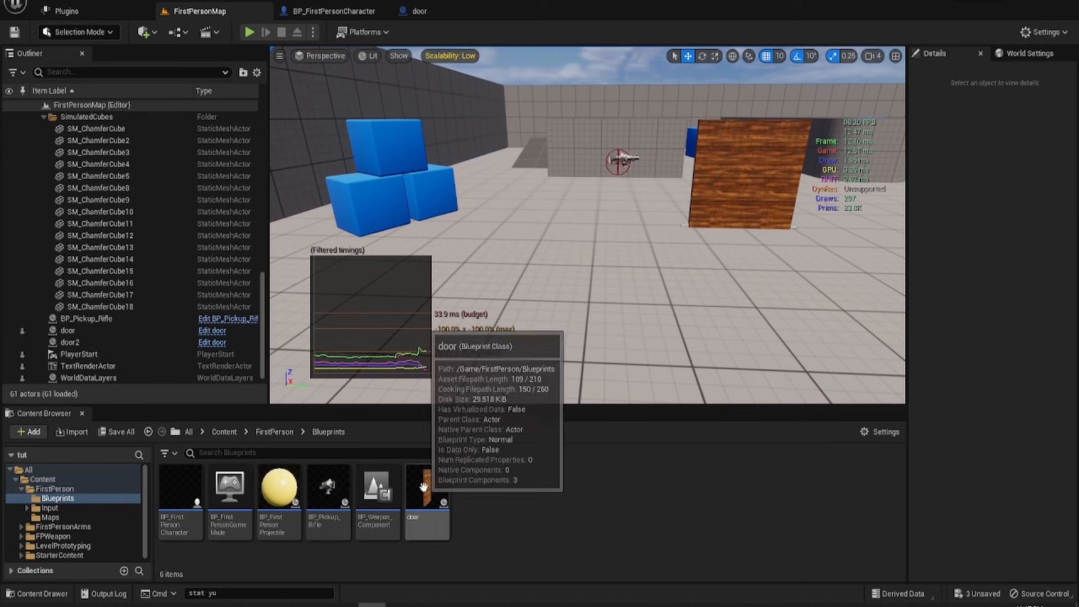
left_click(448, 12)
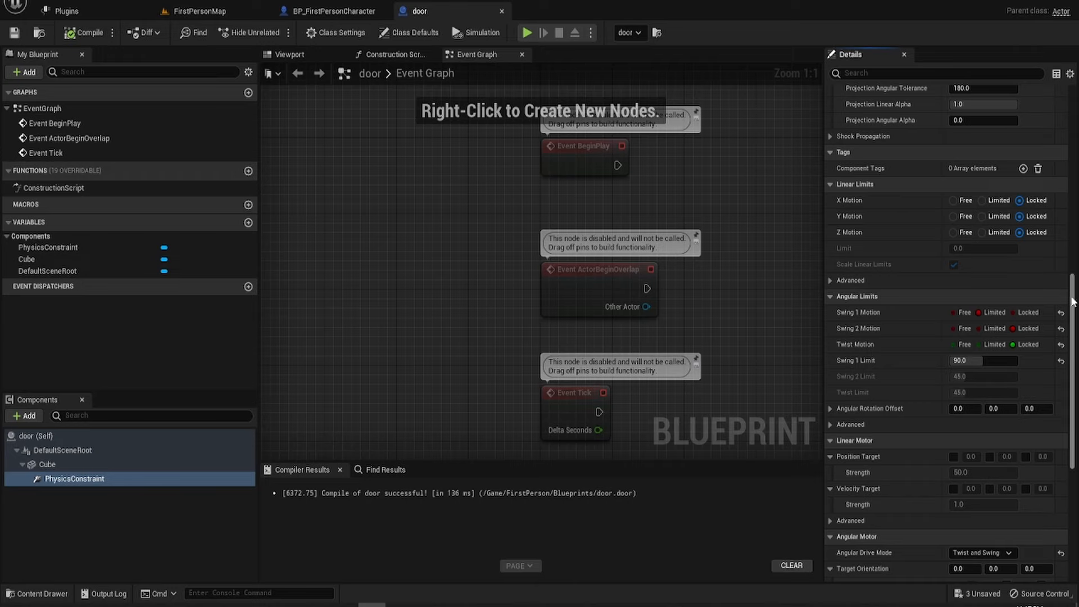
left_click_drag(1073, 302, 1073, 300)
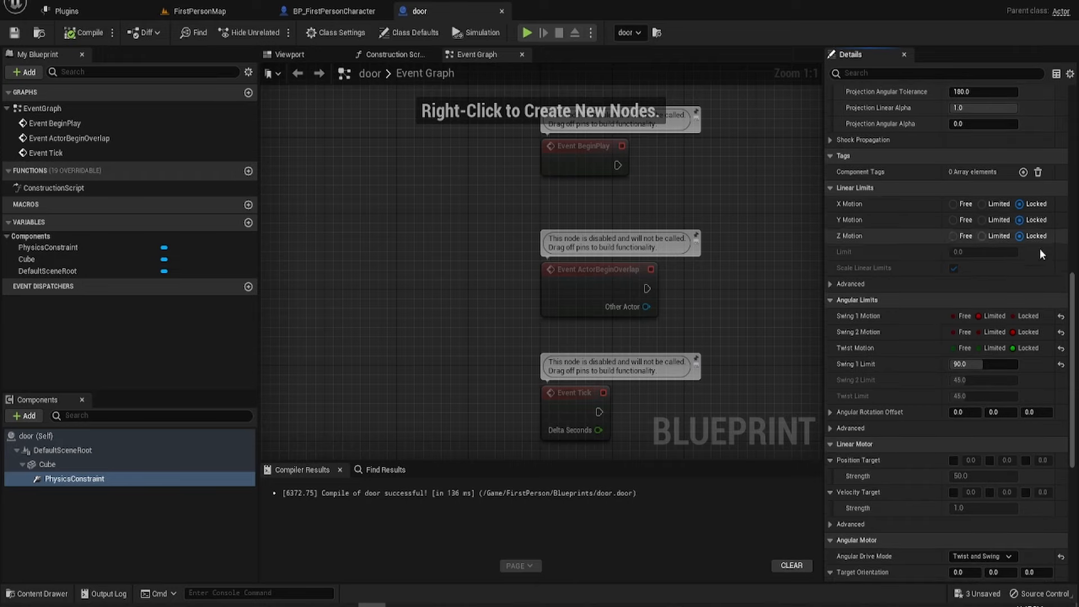
scroll(1012, 281, "down", 8)
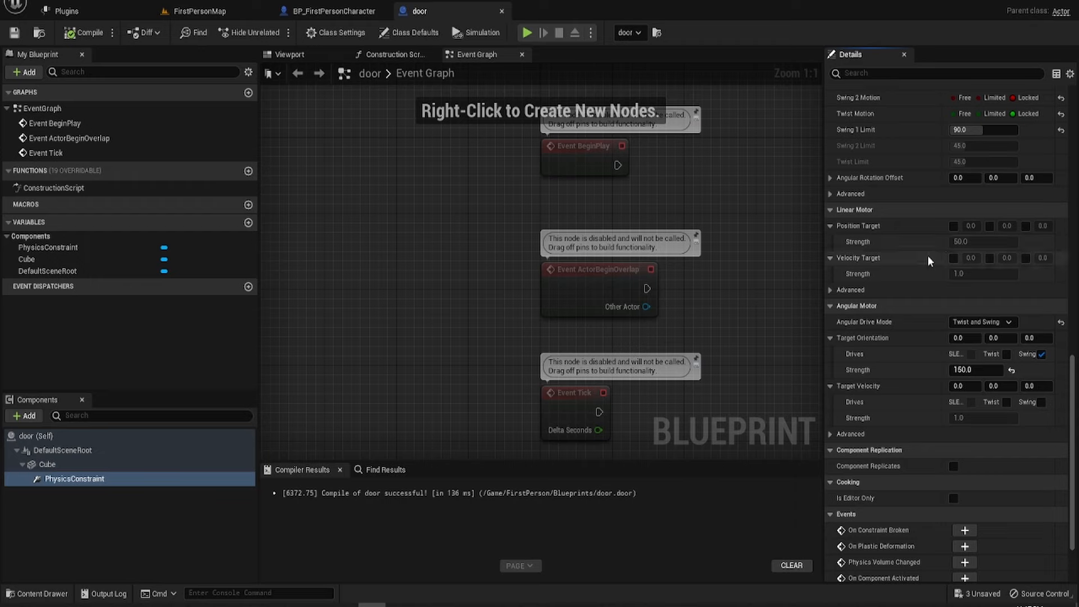
scroll(882, 227, "up", 3)
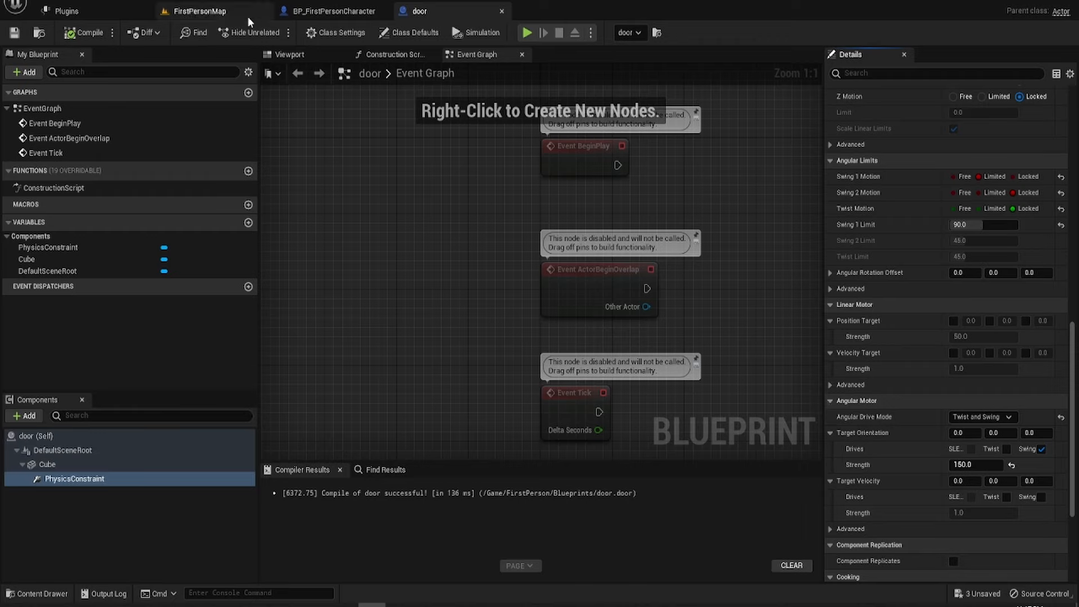
Create an Actor Blueprint Class named cubepush in the Blueprints folder.
left_click(221, 16)
right_click(487, 496)
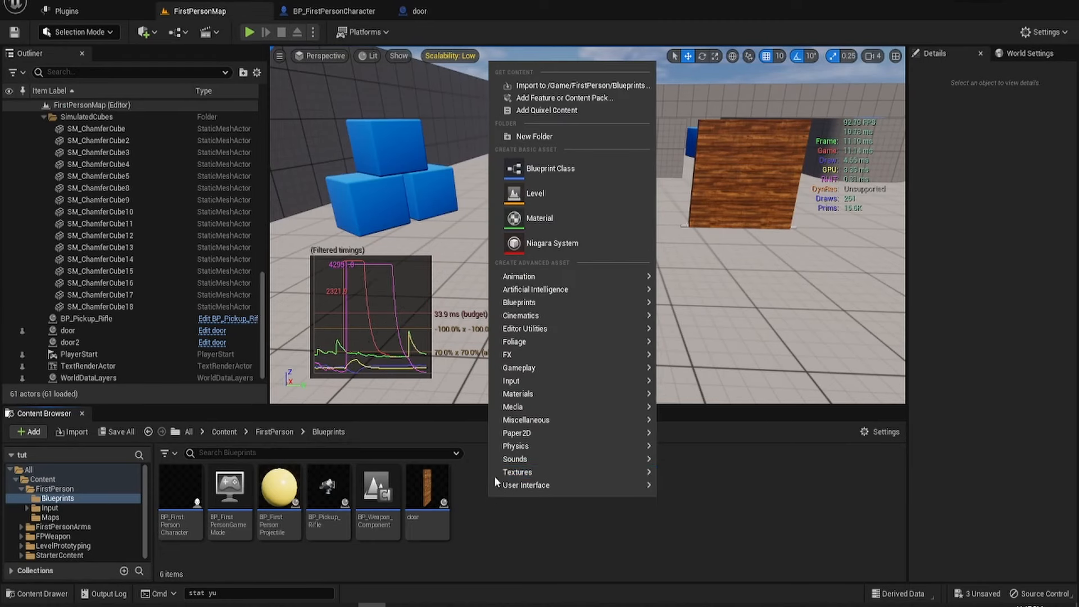
left_click(554, 164)
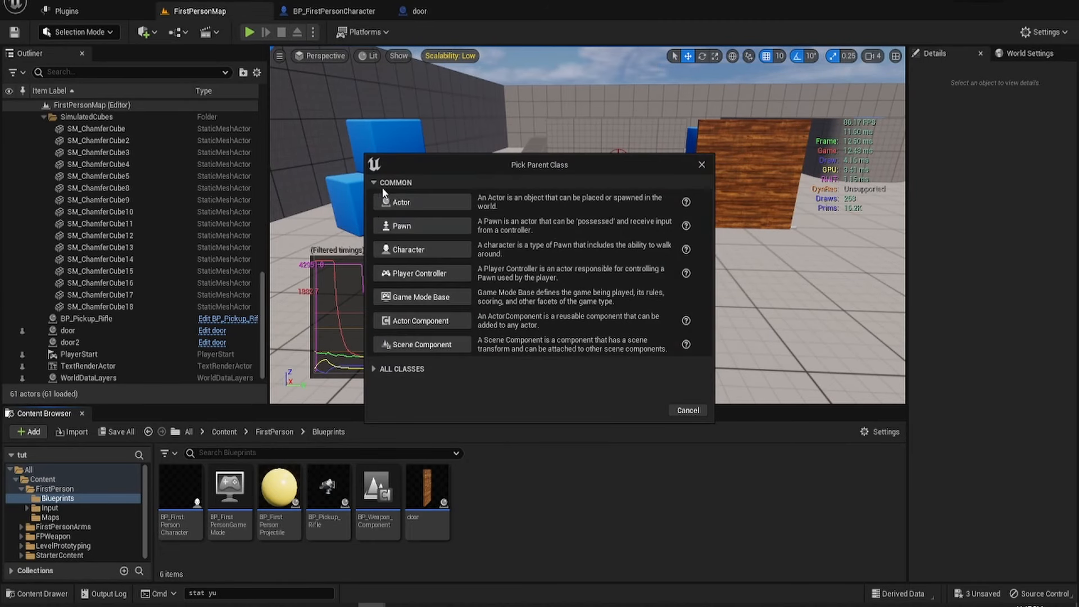
left_click(400, 202)
type("cub")
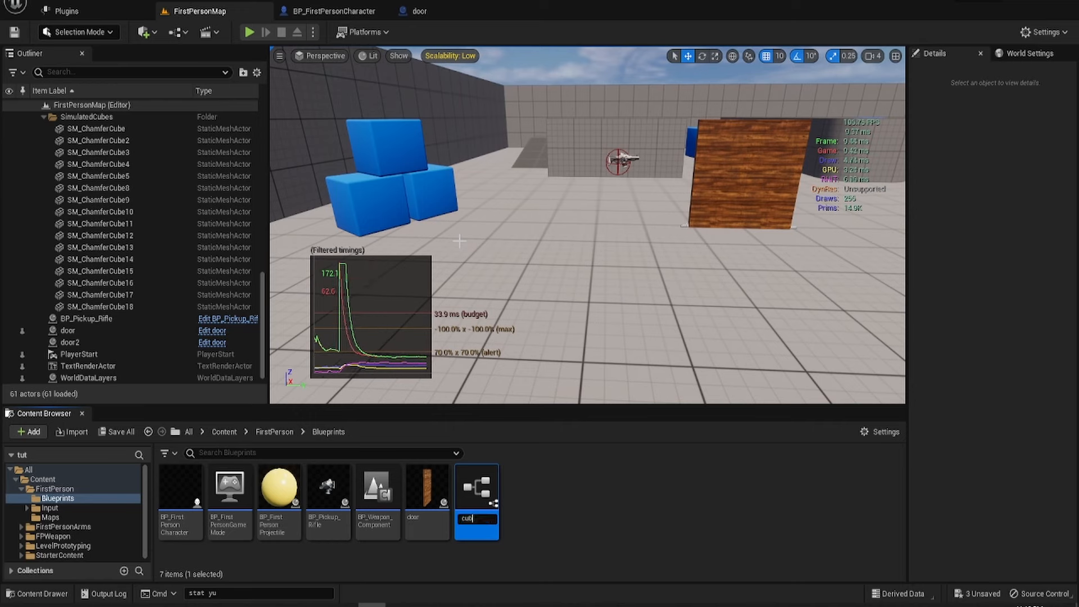
type("epush")
key("Return")
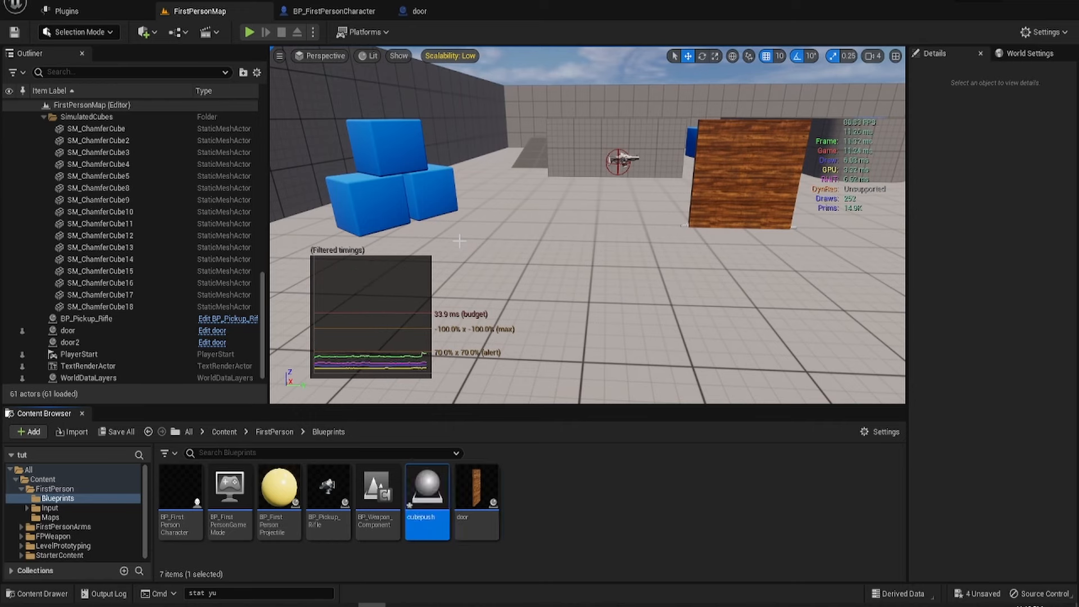
Open the cubepush blueprint for editing and add a Cube component with its default name.
double_click(427, 489)
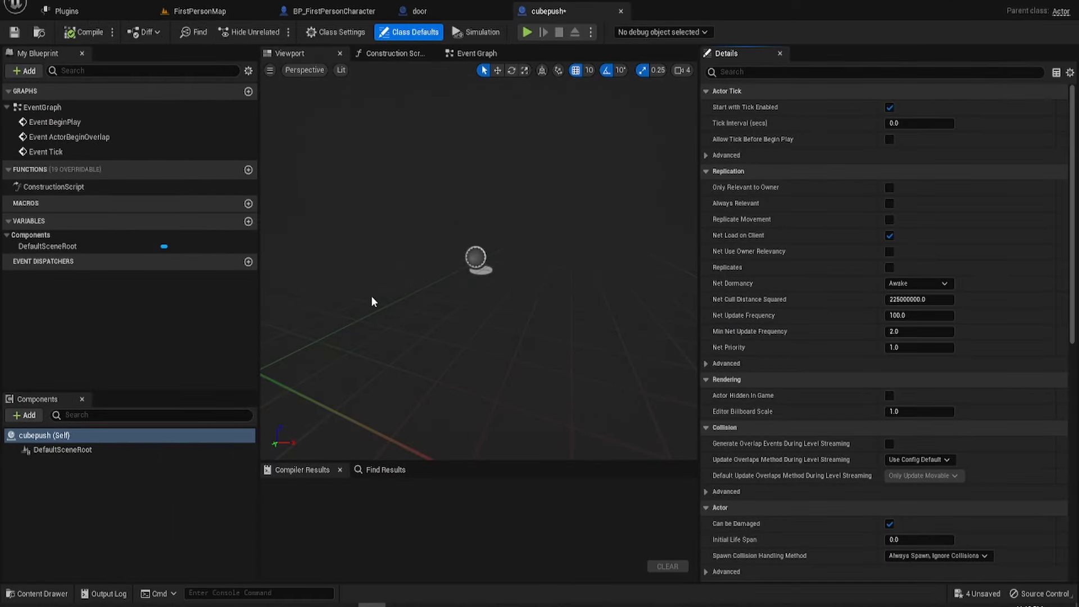
left_click(26, 414)
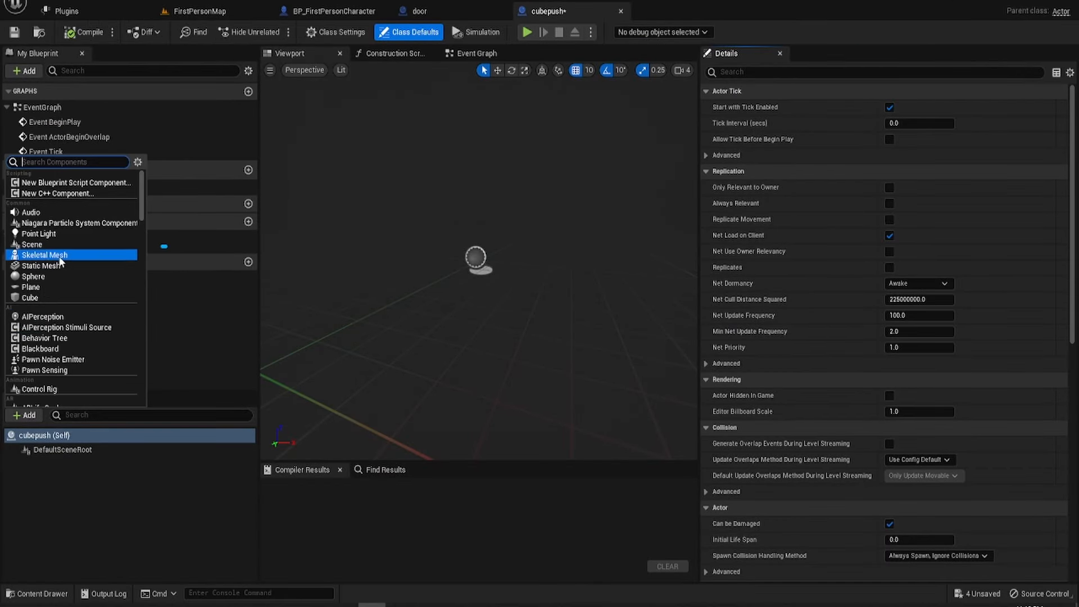
left_click(43, 297)
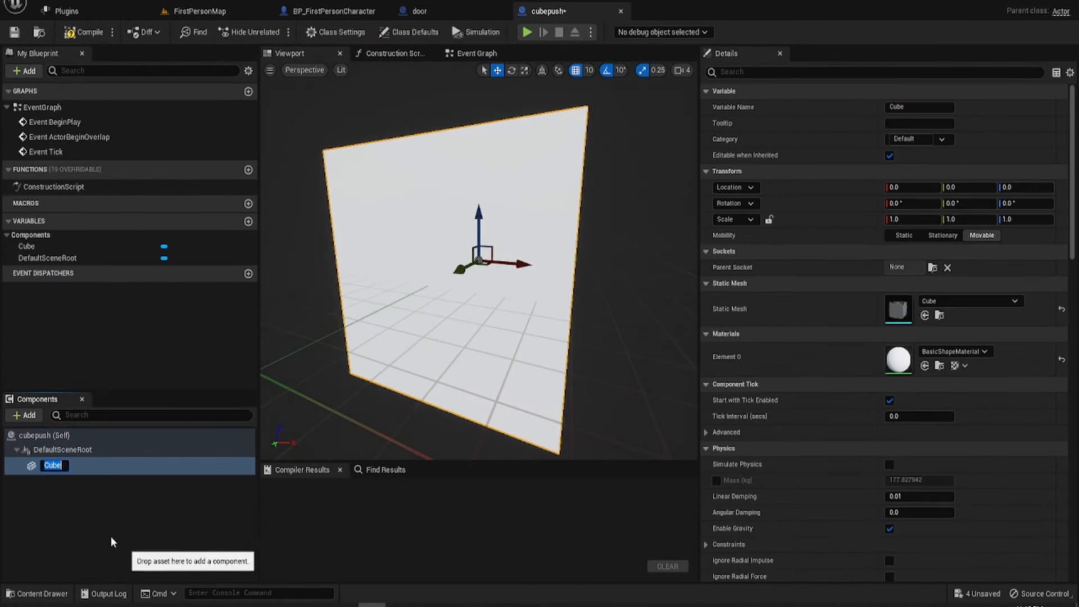
left_click(42, 474)
Add a PhysicsConstraint component to cubepush and make it a child of the Cube.
left_click(39, 416)
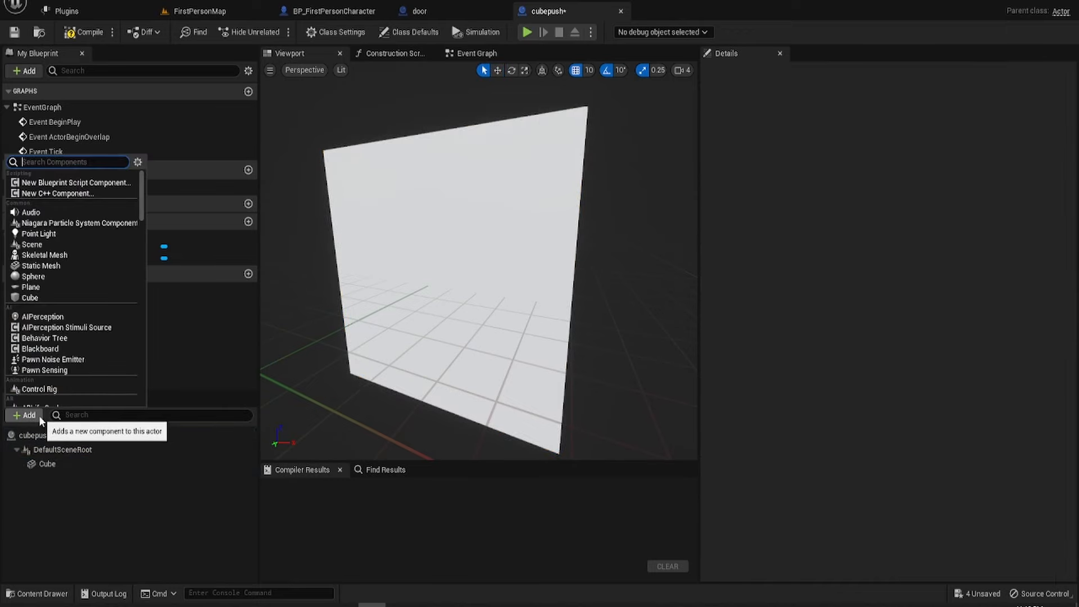
type("physics")
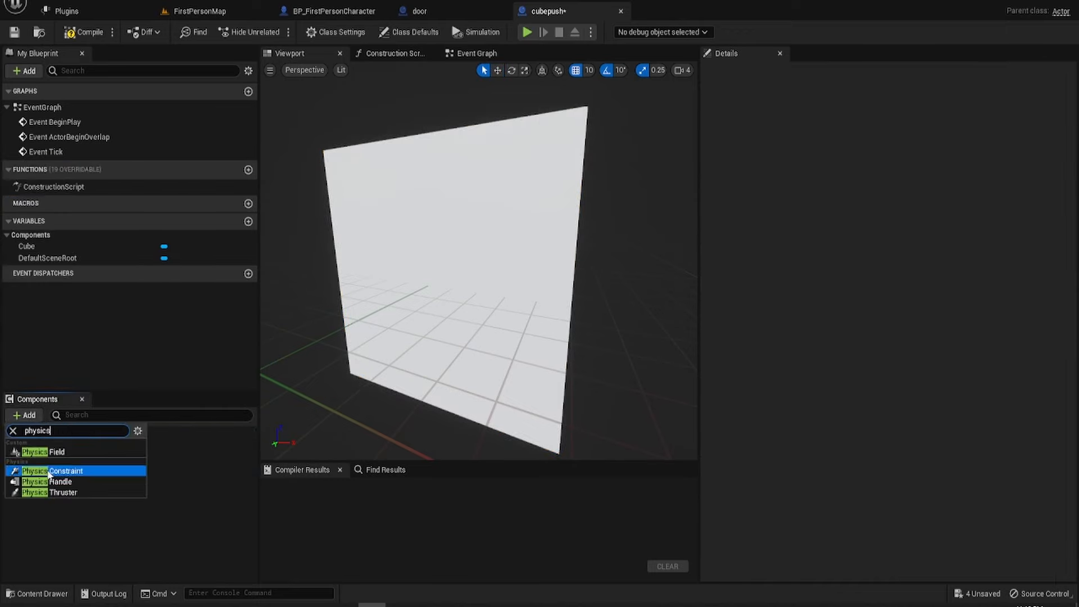
left_click(66, 474)
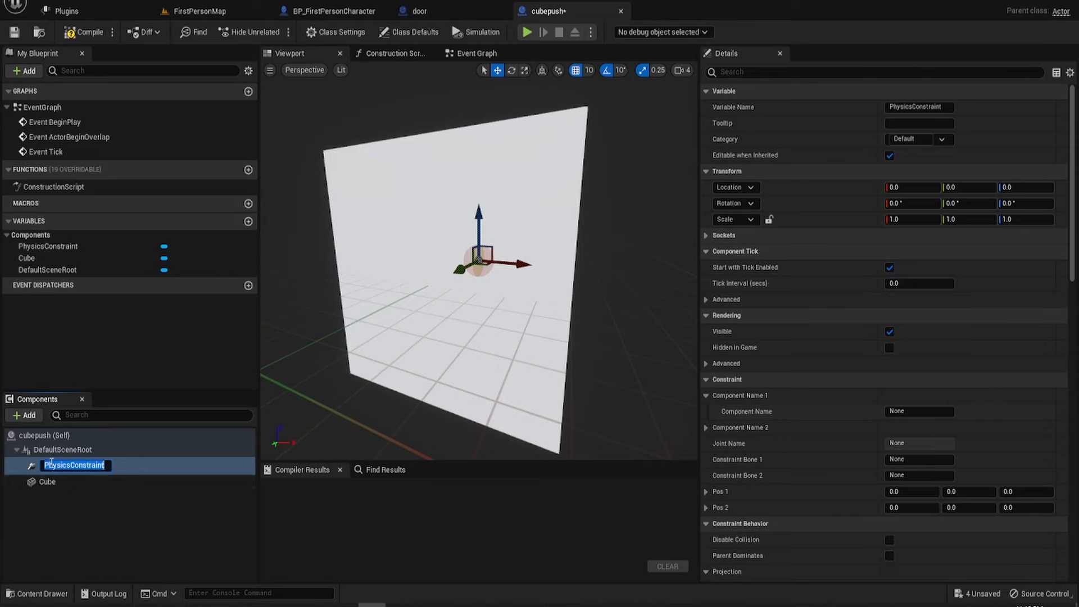
left_click(49, 465)
left_click_drag(28, 468, 50, 481)
Raise the Cube of cubepush to Z 50 so it sits above the blueprint origin.
left_click(47, 463)
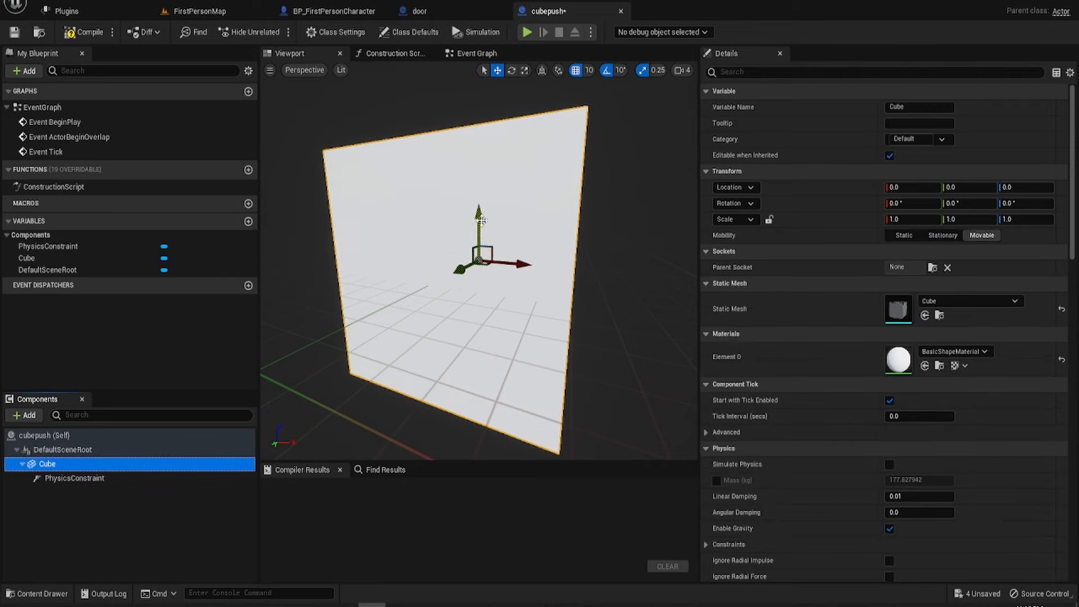
left_click_drag(482, 229, 480, 131)
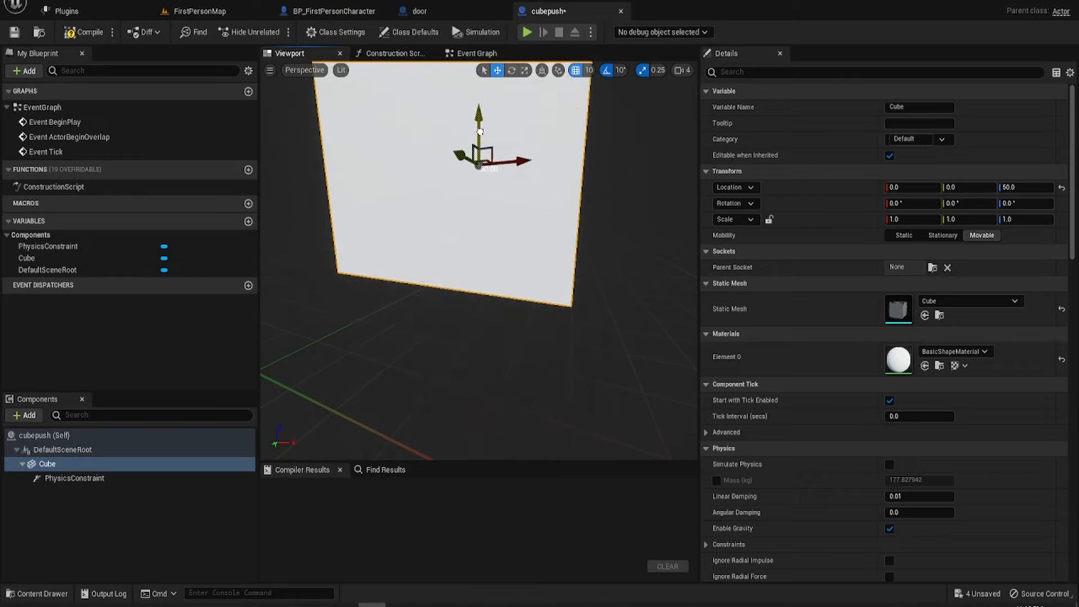
right_click_drag(479, 163, 418, 236)
key("f")
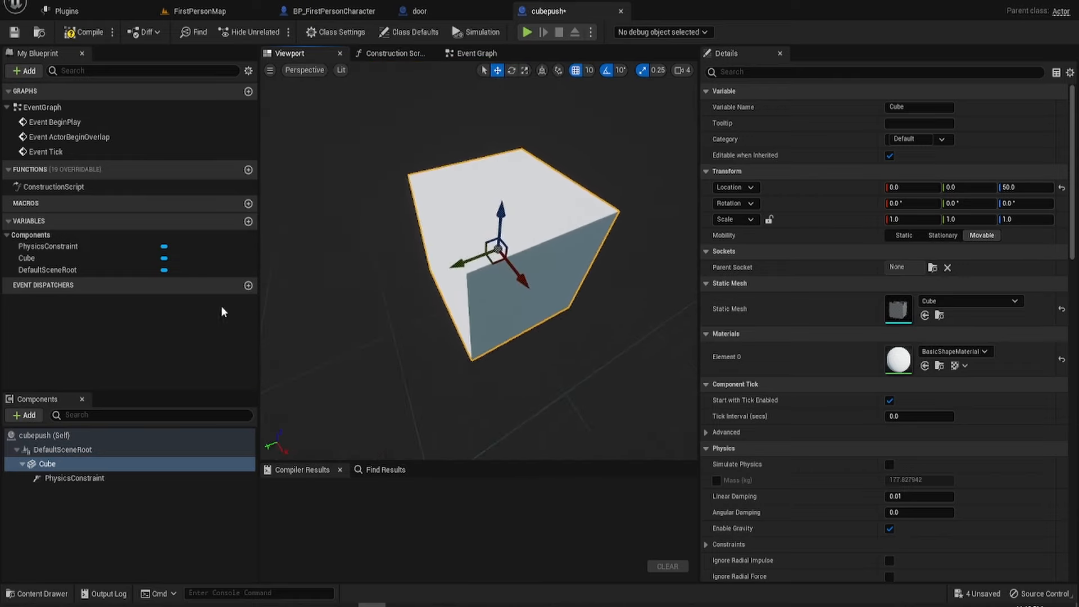
Save and compile cubepush, and place an instance of it on the floor of FirstPersonMap in front of the blue cubes.
left_click(20, 37)
left_click(94, 34)
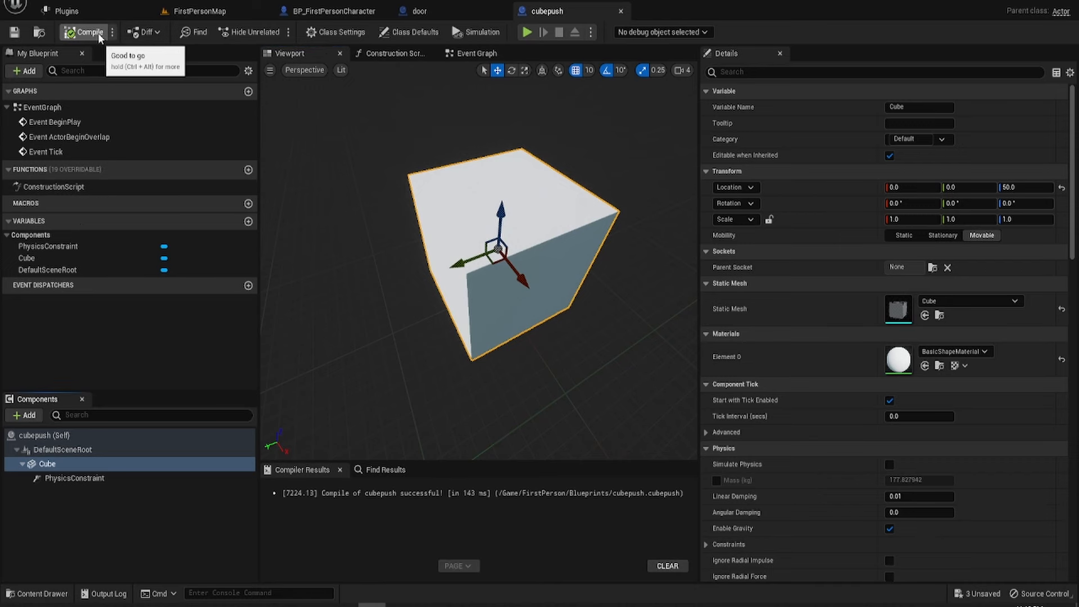
left_click(233, 12)
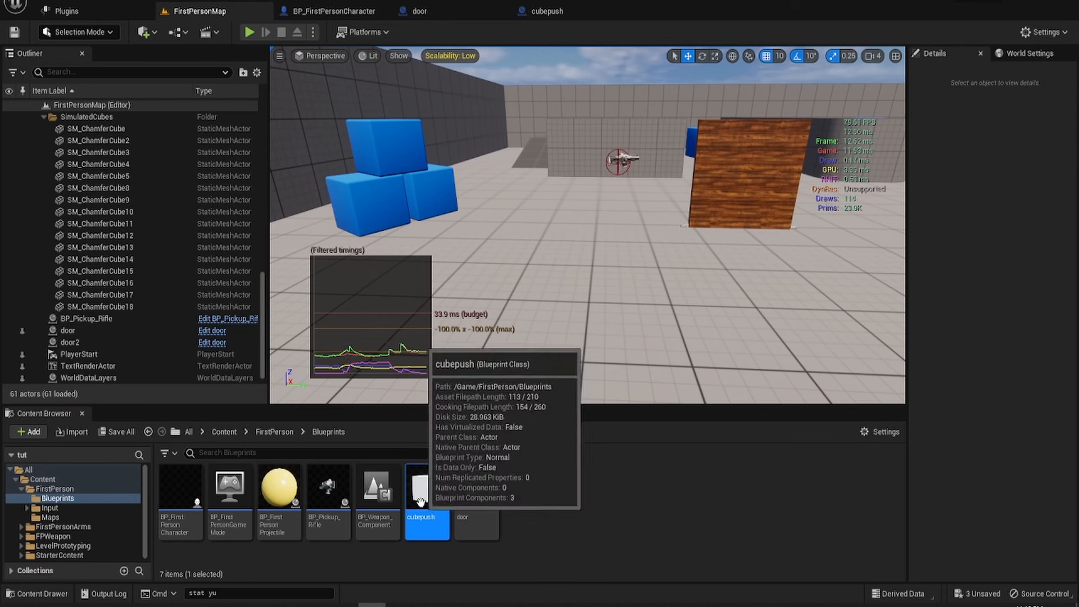
left_click_drag(427, 489, 484, 279)
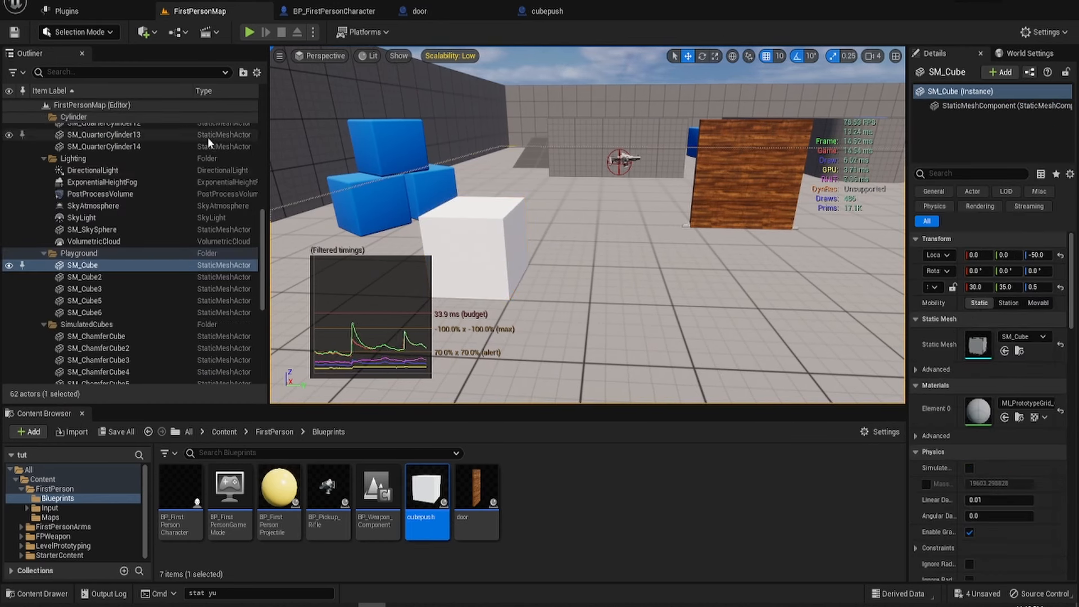
Enable Simulate Physics on the Cube component in the cubepush blueprint.
left_click(546, 12)
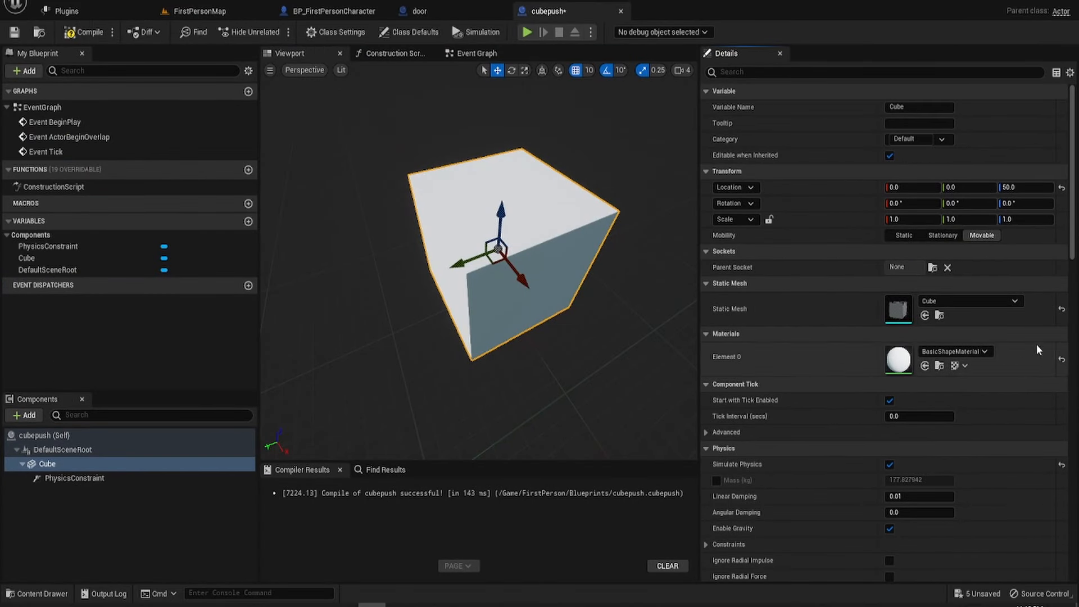
left_click_drag(1073, 256, 1072, 355)
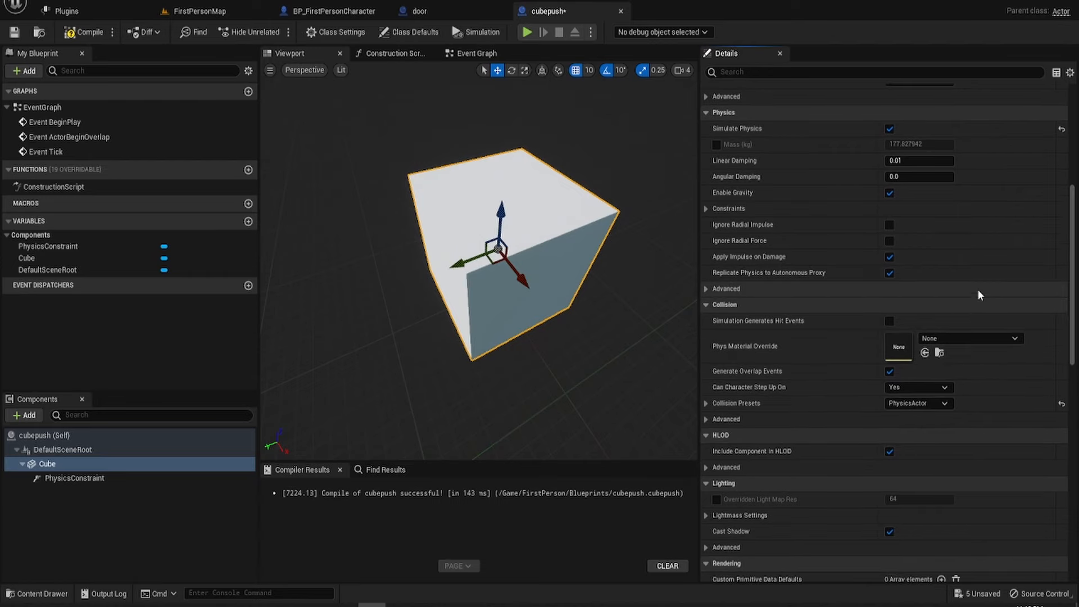
Set Component Name 1 of cubepush's PhysicsConstraint to Cube.
scroll(979, 289, "up", 5)
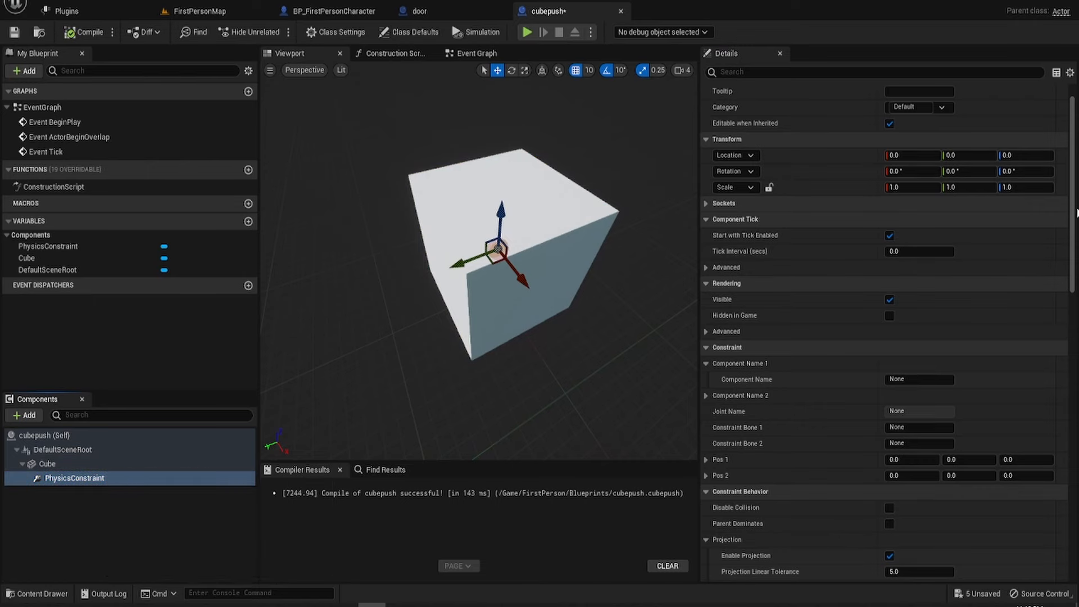
scroll(1067, 236, "down", 5)
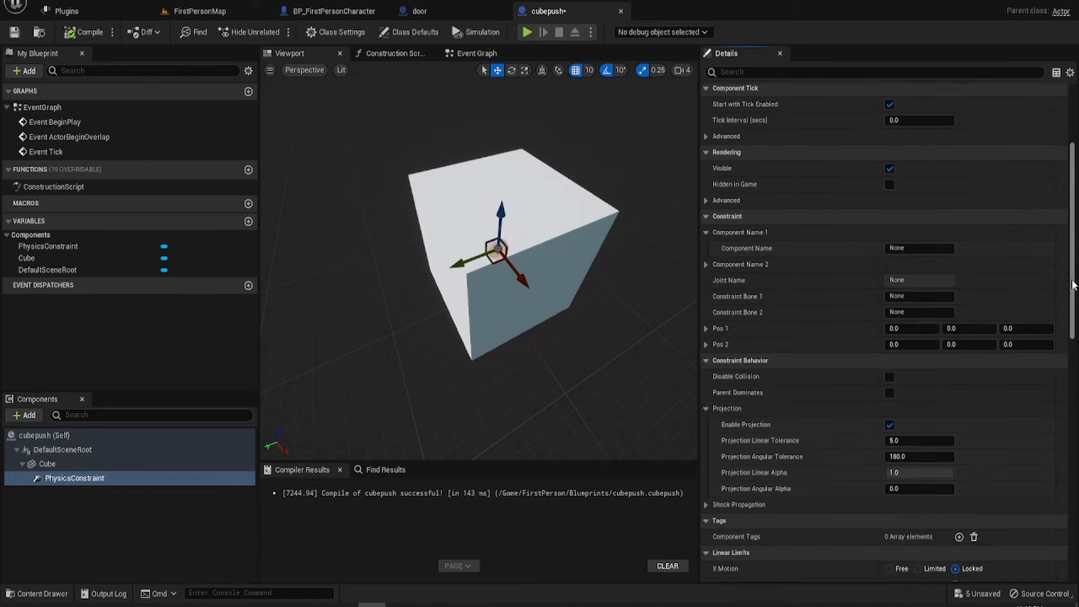
scroll(1073, 284, "down", 1)
left_click(921, 233)
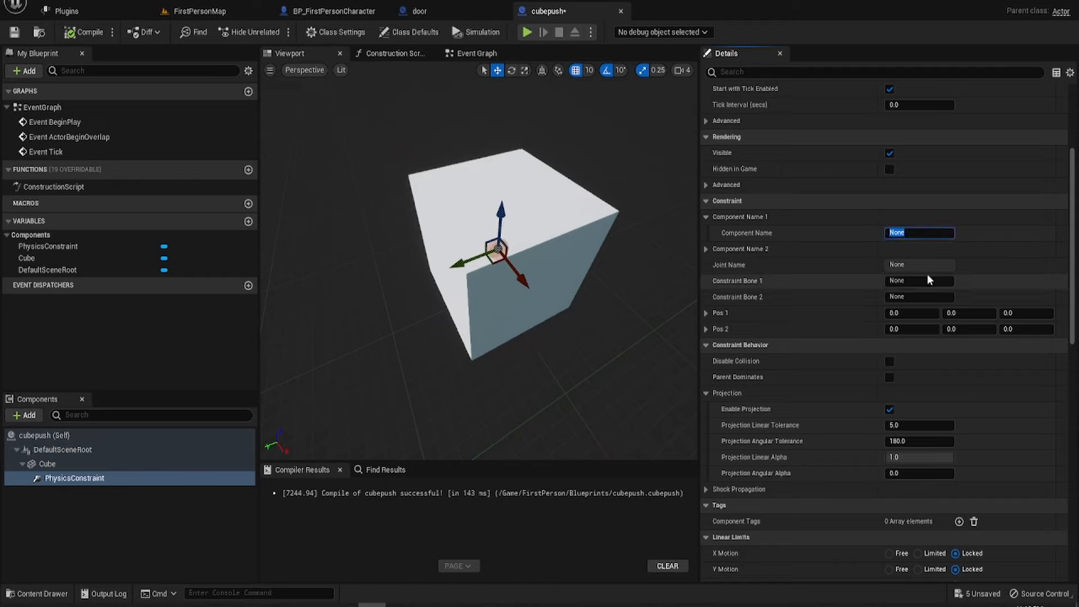
type("Cube")
key("Return")
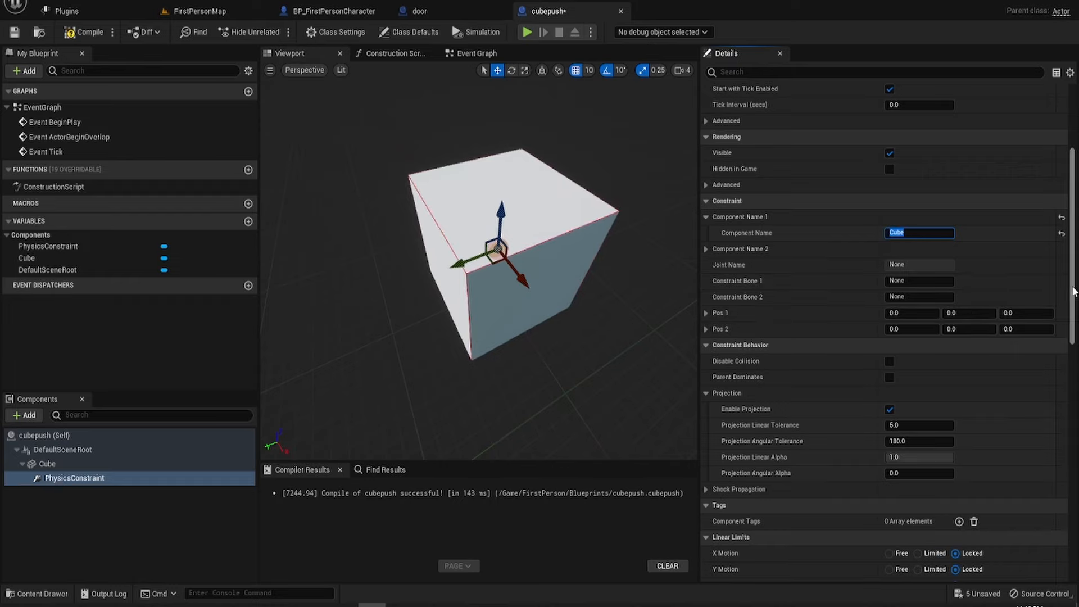
Make the PhysicsConstraint's linear X Motion Limited with a limit of 100, and save cubepush.
left_click_drag(1074, 291, 1062, 353)
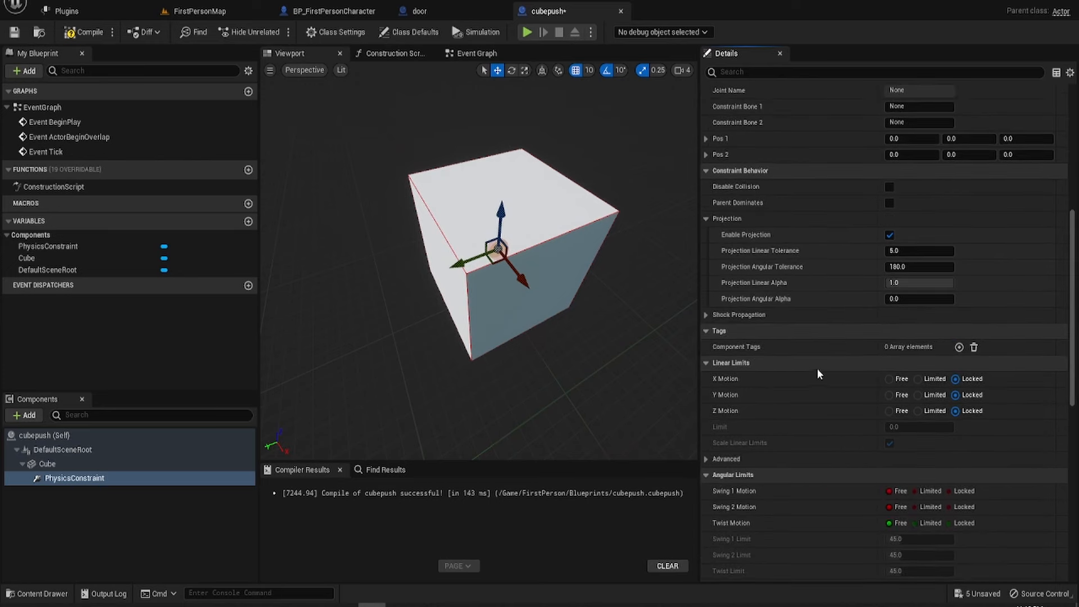
scroll(812, 291, "down", 2)
scroll(811, 291, "down", 8)
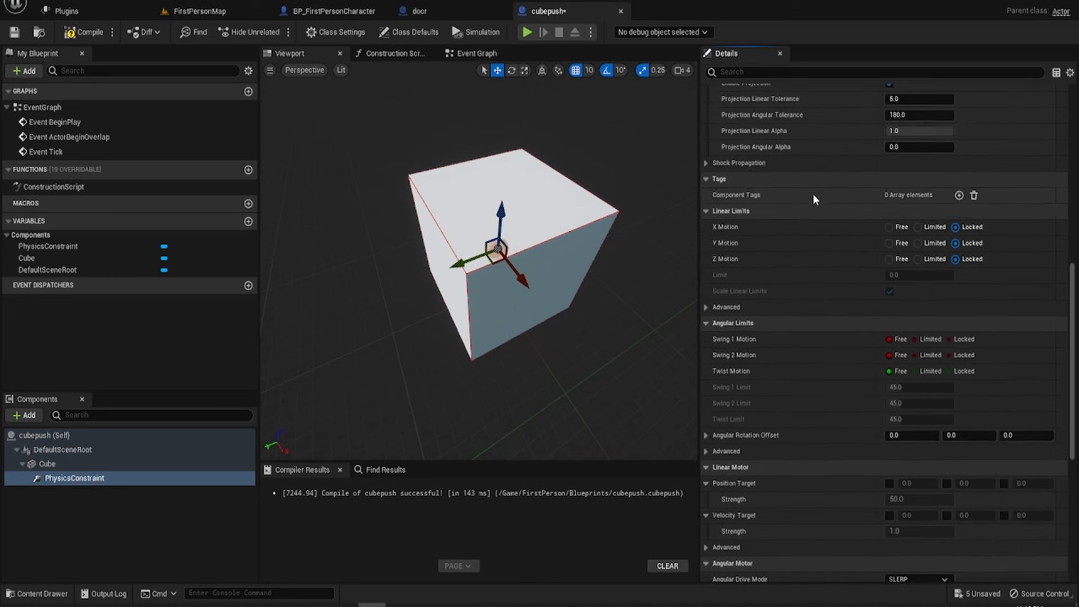
scroll(801, 171, "up", 2)
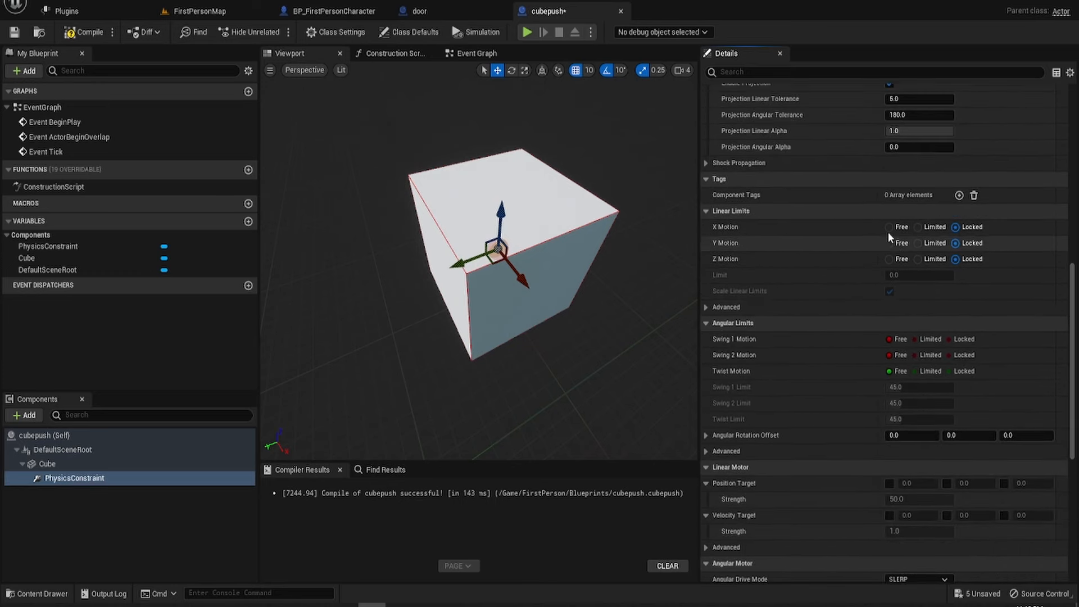
left_click(918, 227)
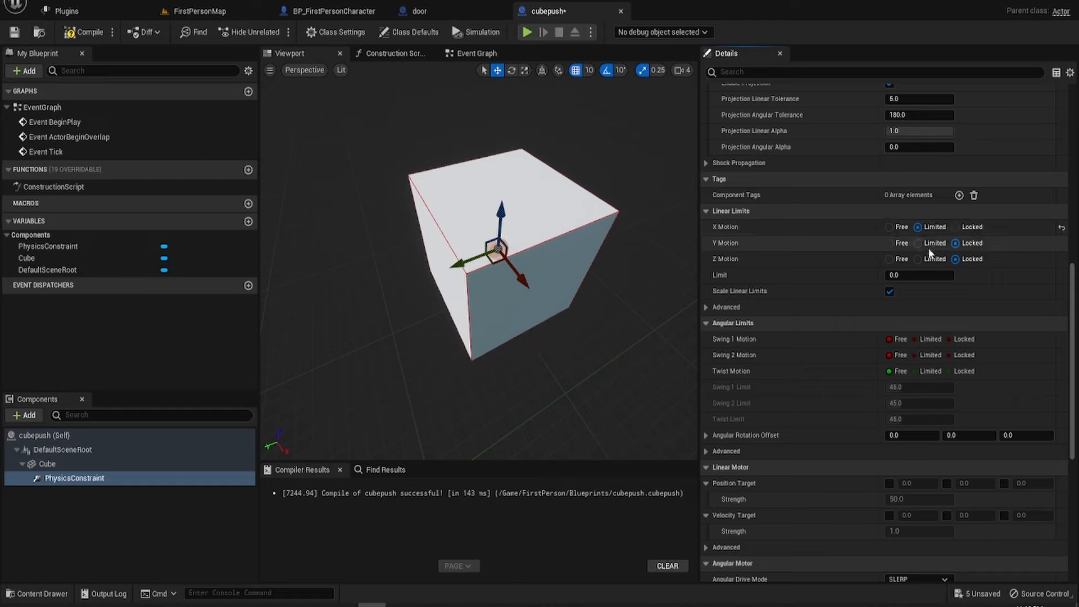
left_click(899, 275)
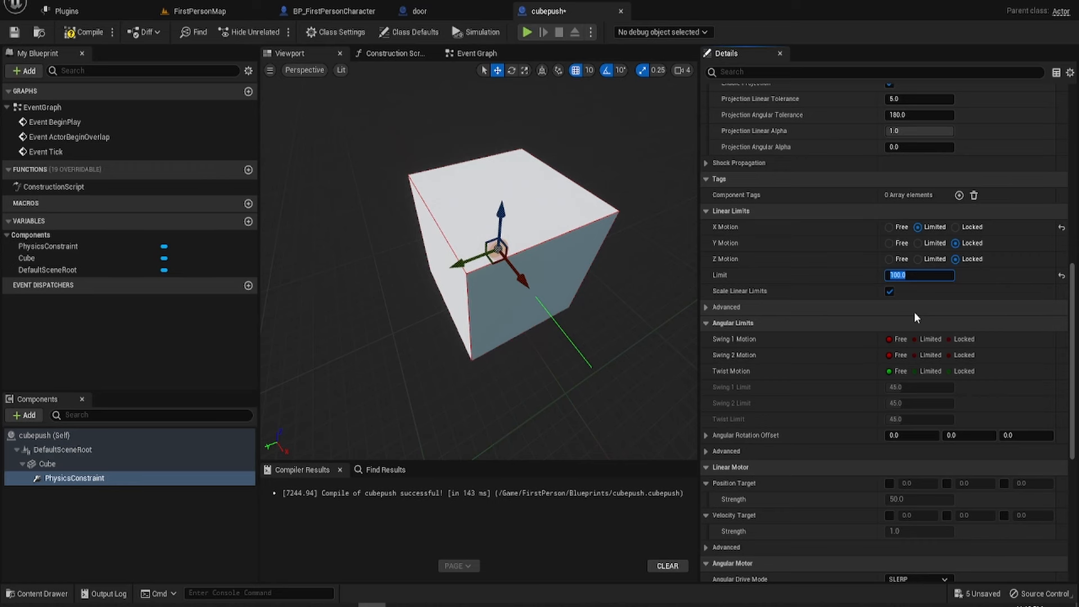
left_click(200, 11)
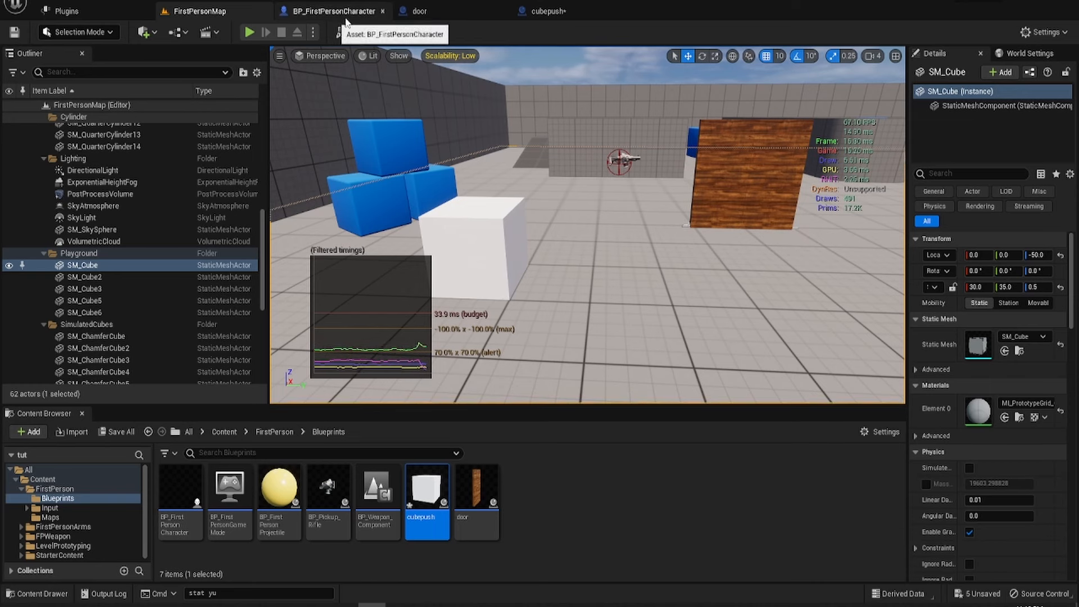
left_click(547, 11)
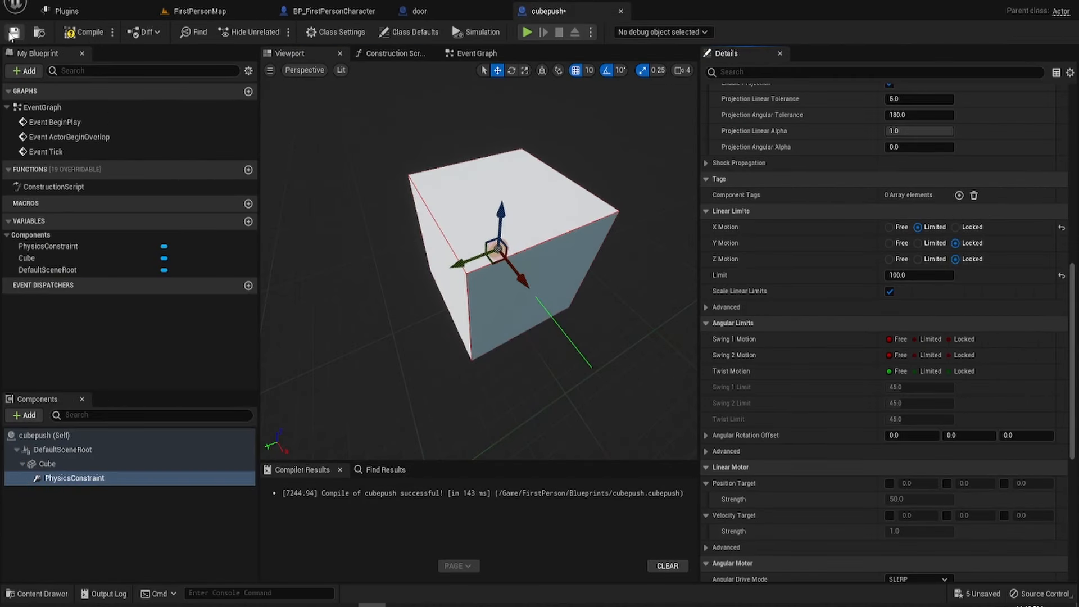
left_click(14, 33)
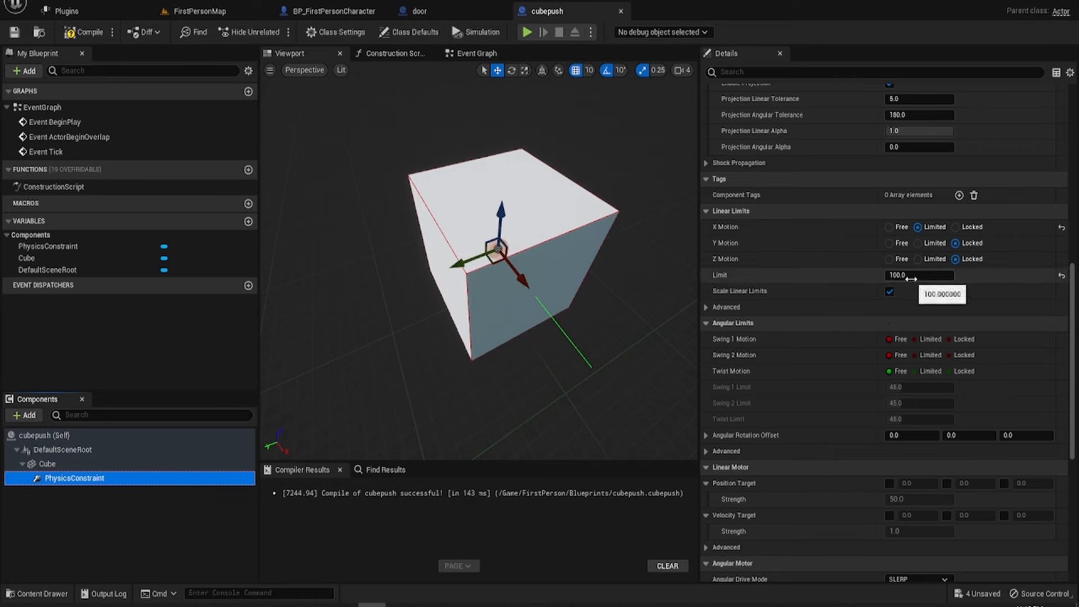
Lock the constraint's Swing 1, Swing 2 and Twist motions, and compile and save cubepush.
scroll(910, 277, "down", 3)
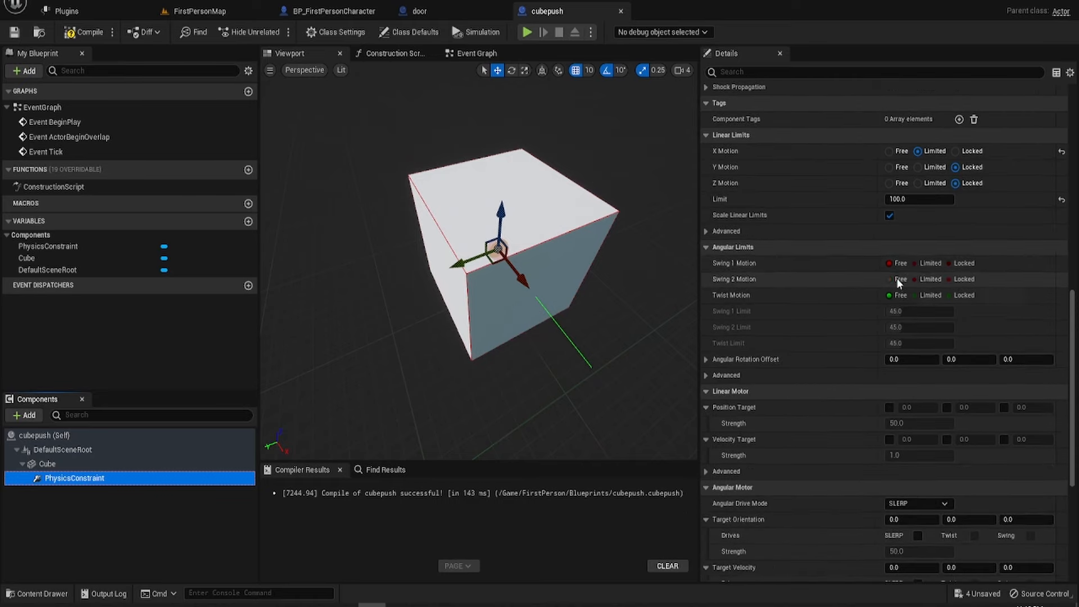
left_click(895, 278)
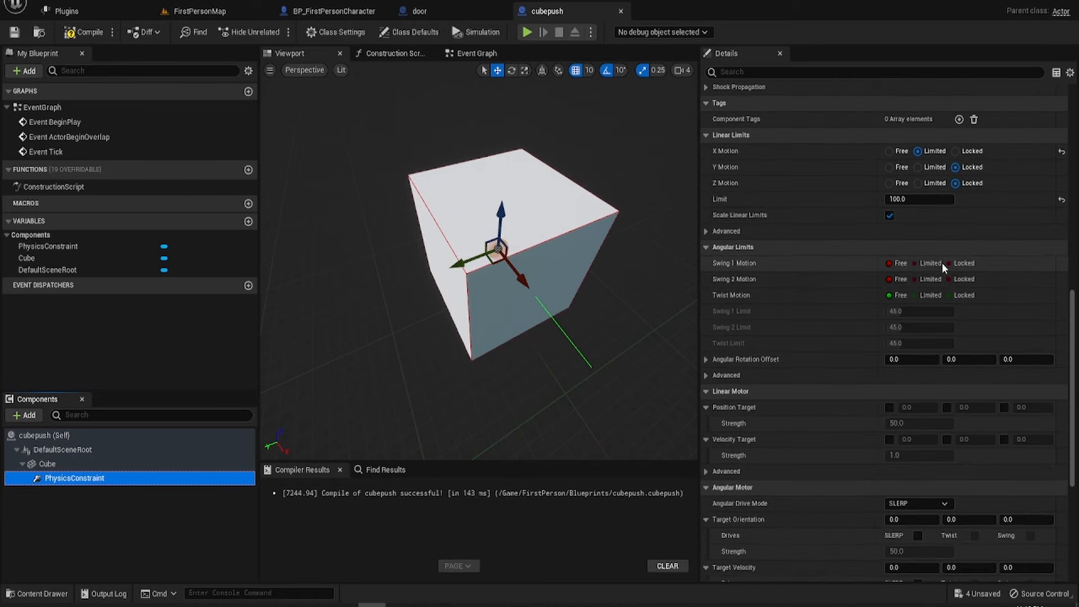
left_click(943, 263)
scroll(943, 267, "up", 2)
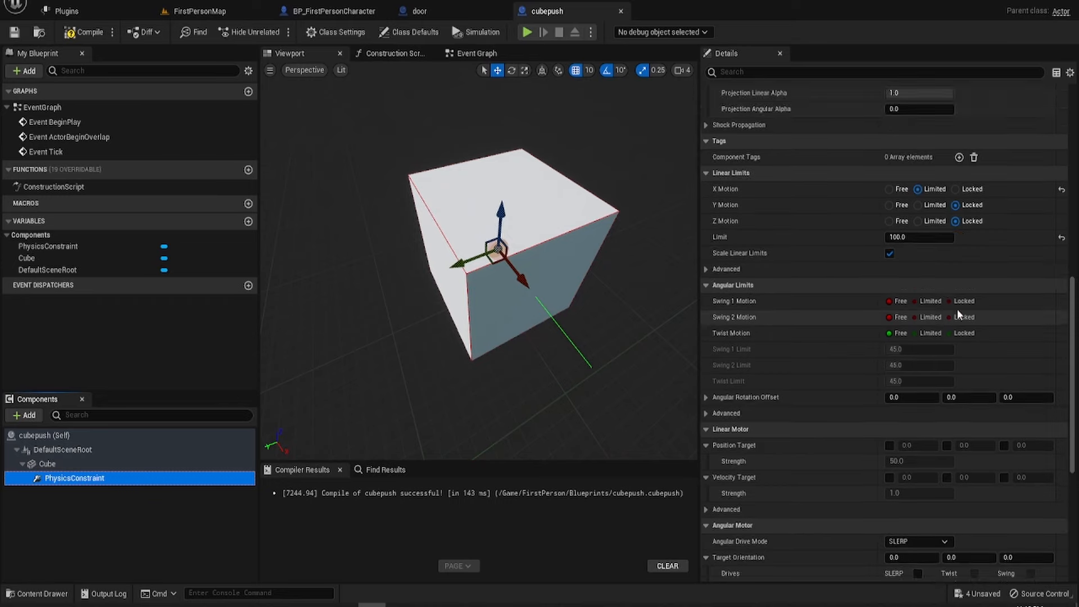
left_click(949, 317)
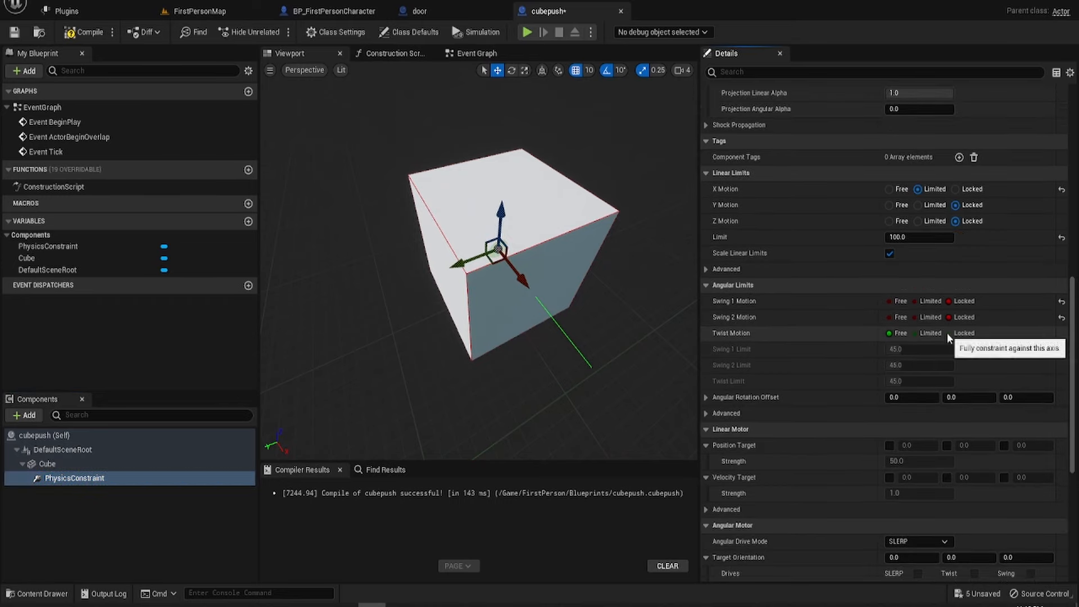
left_click(947, 332)
left_click_drag(1073, 358, 1060, 438)
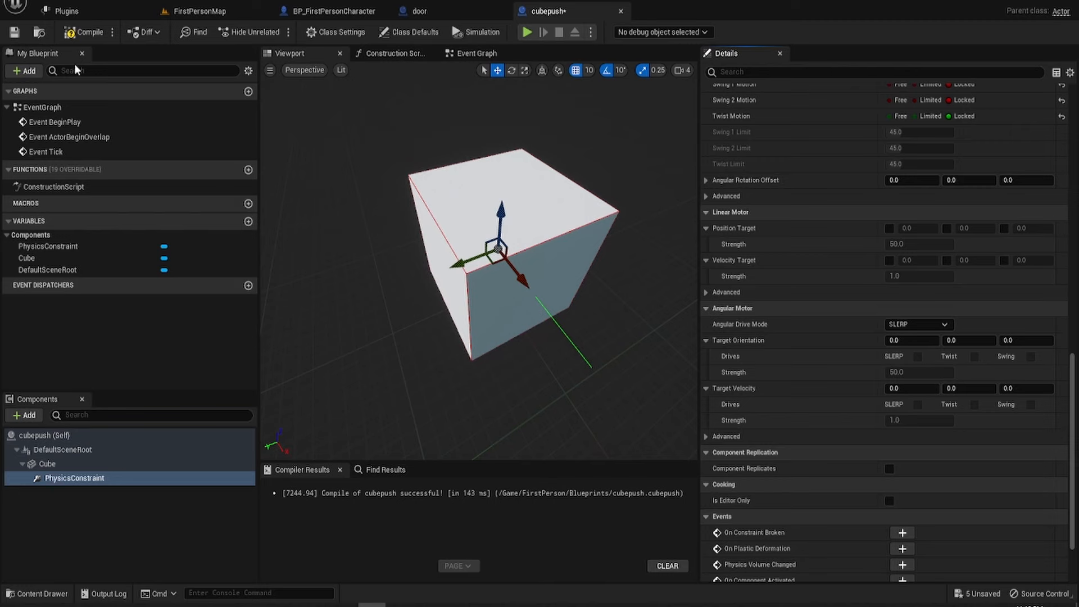
left_click(85, 32)
left_click(22, 32)
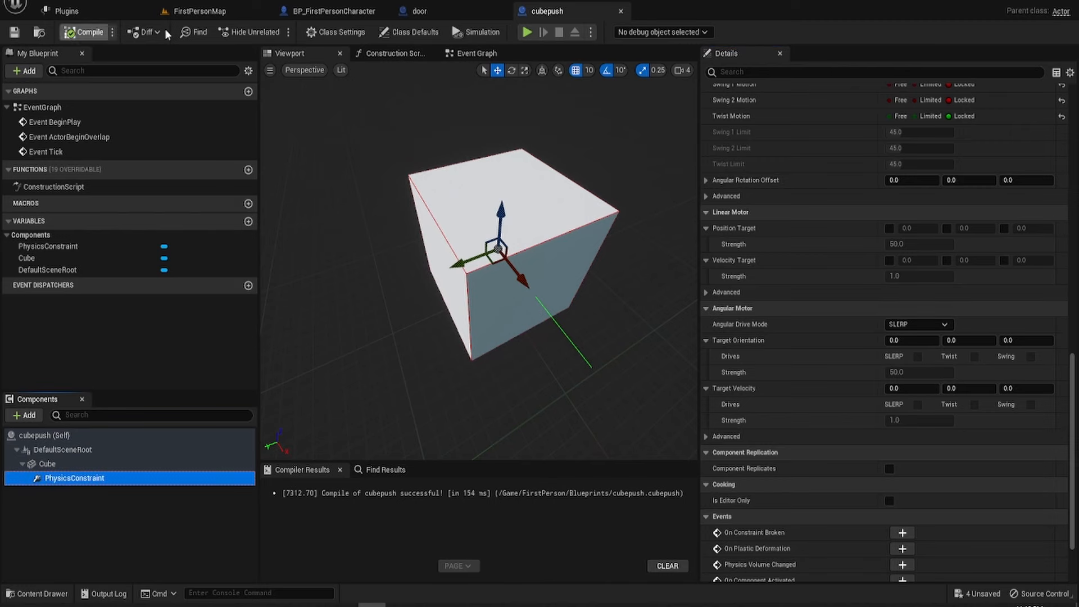
Play-test the level by pushing the white cube from several sides and shooting at it, and stop the session.
left_click(529, 32)
key("w")
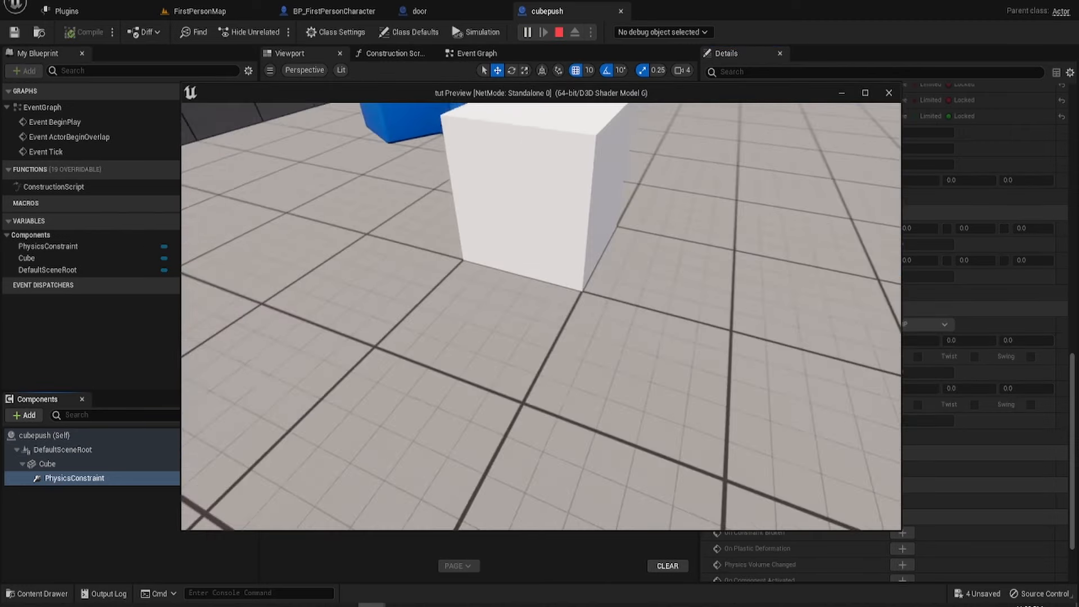
key("w")
key("d")
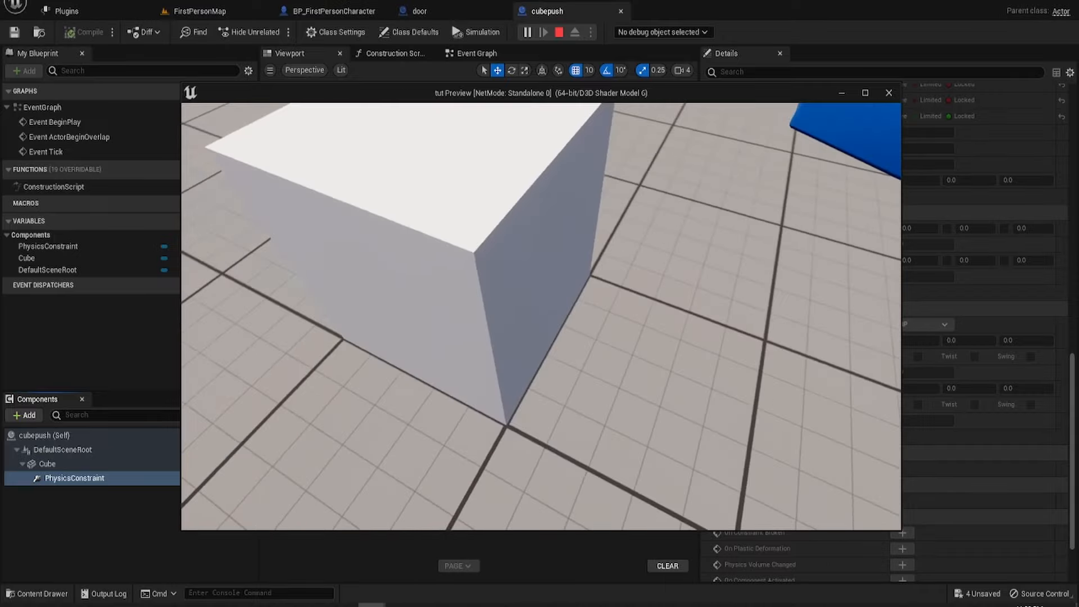
key("d")
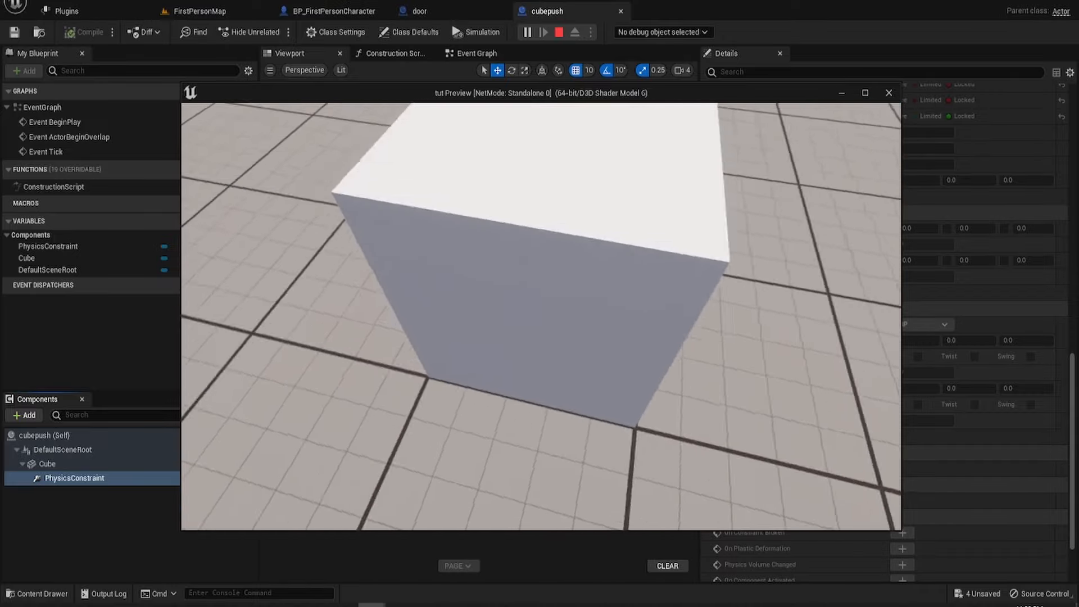
key("w")
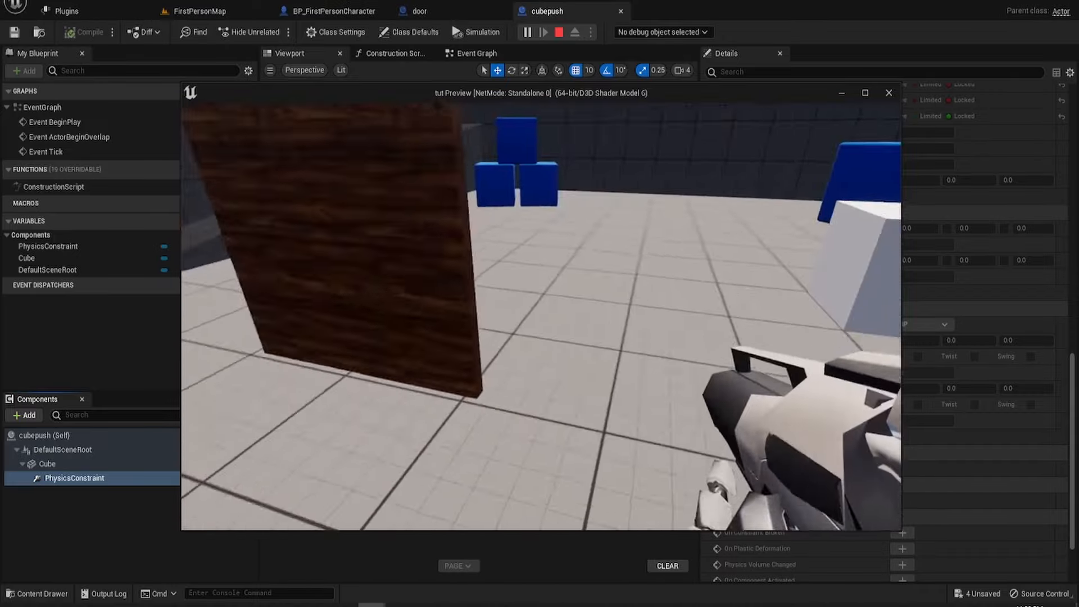
key("w")
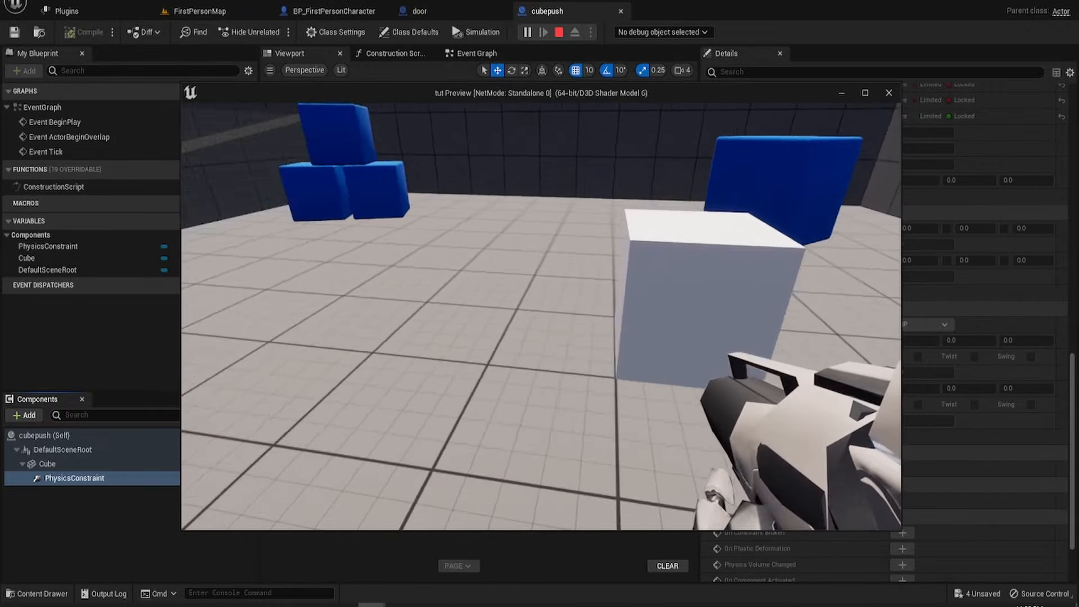
key("w")
key("s")
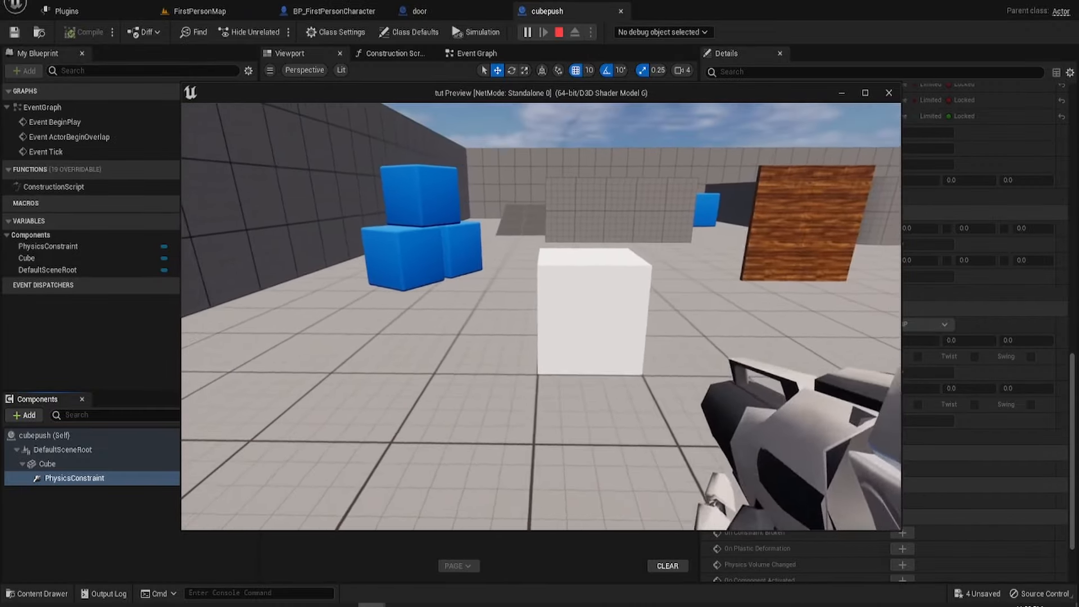
key("s")
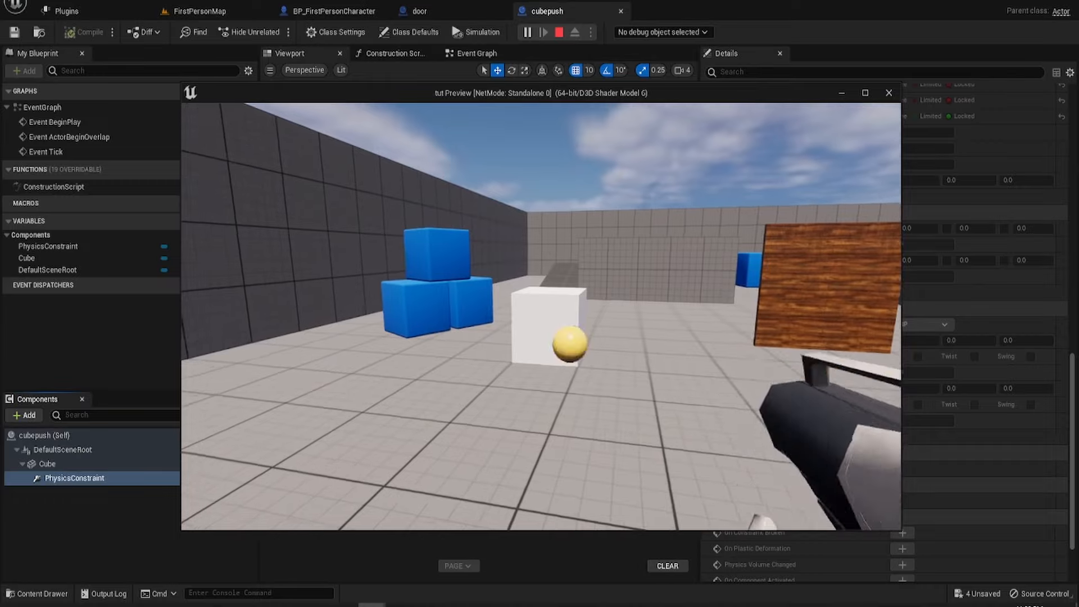
key("w")
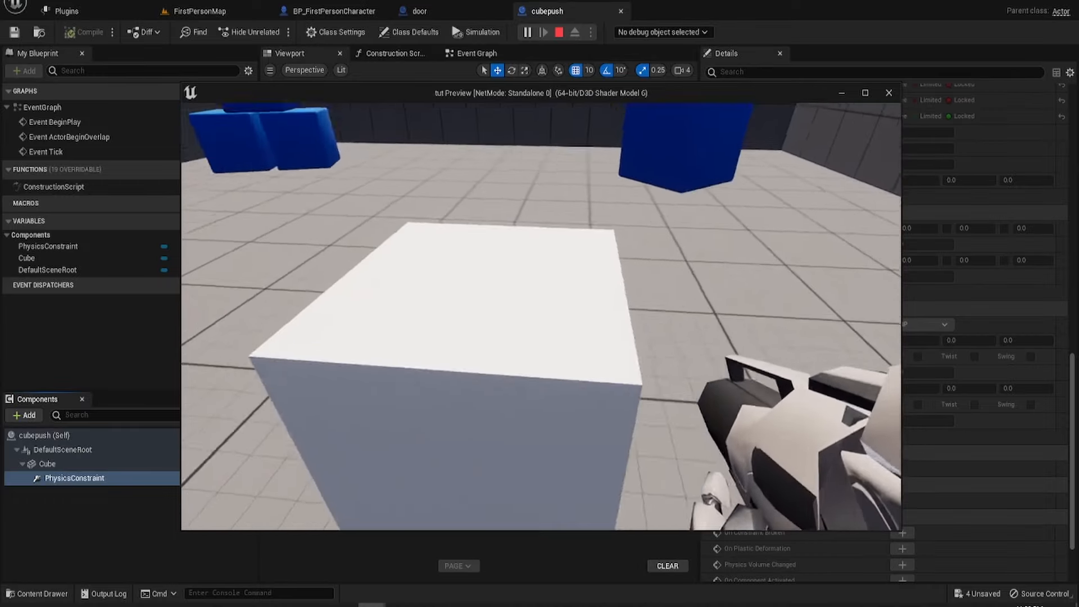
key("s")
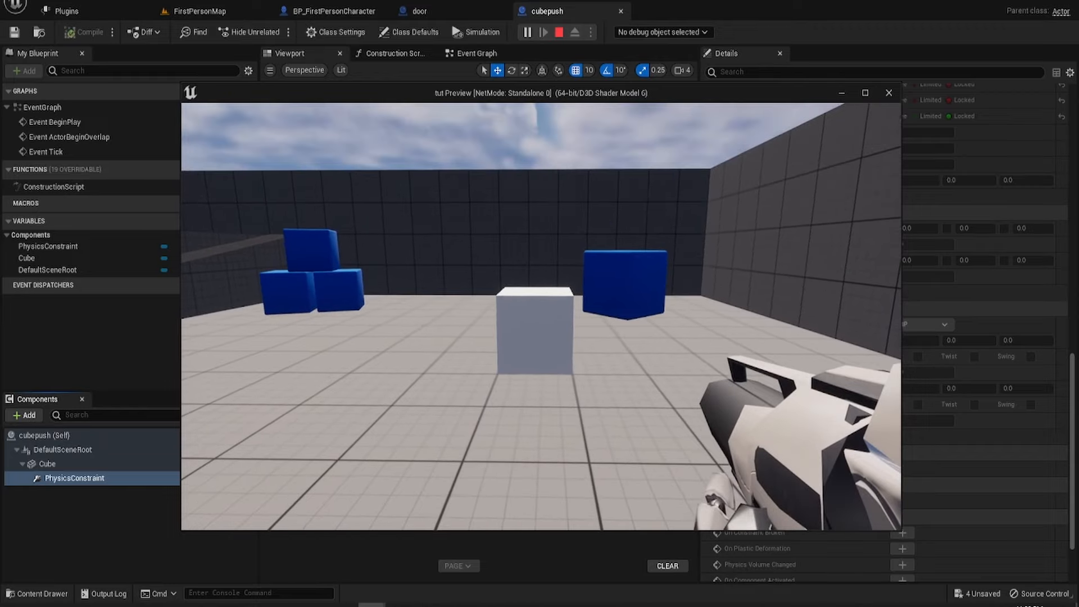
key("w")
key("s")
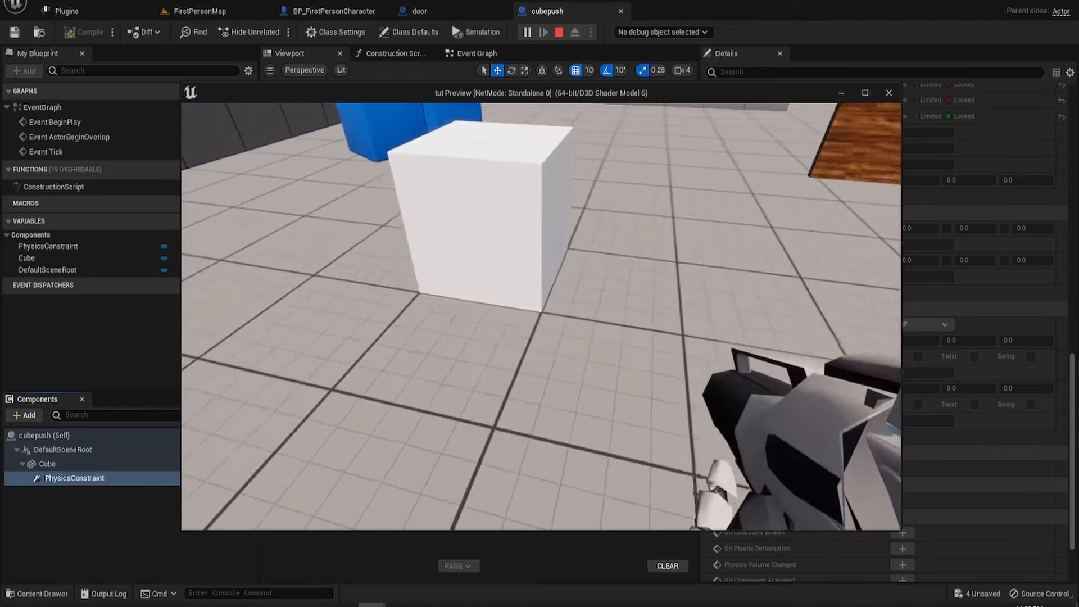
key("w")
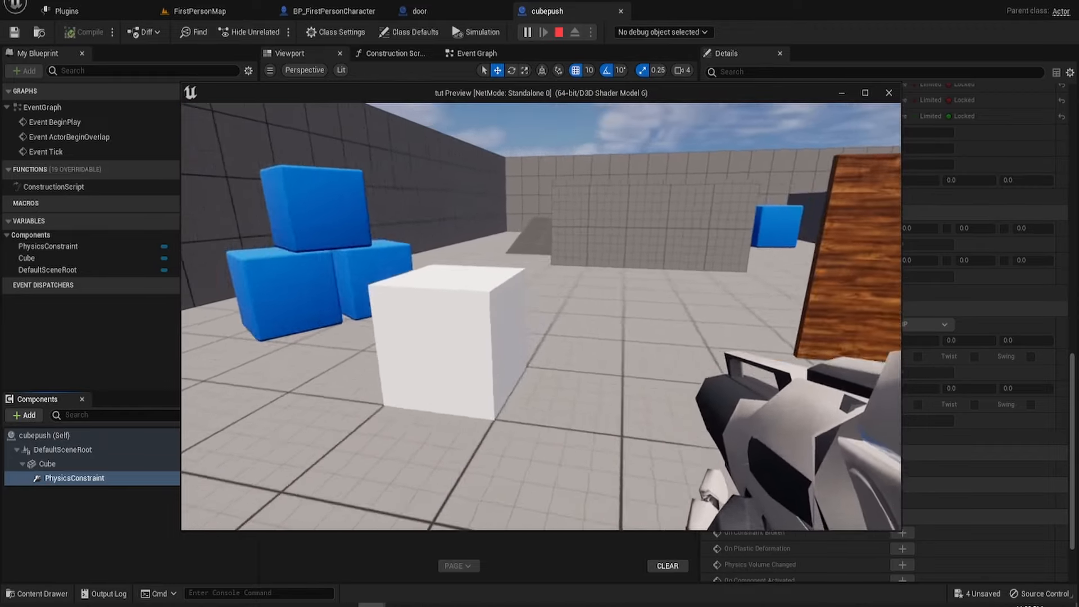
key("s")
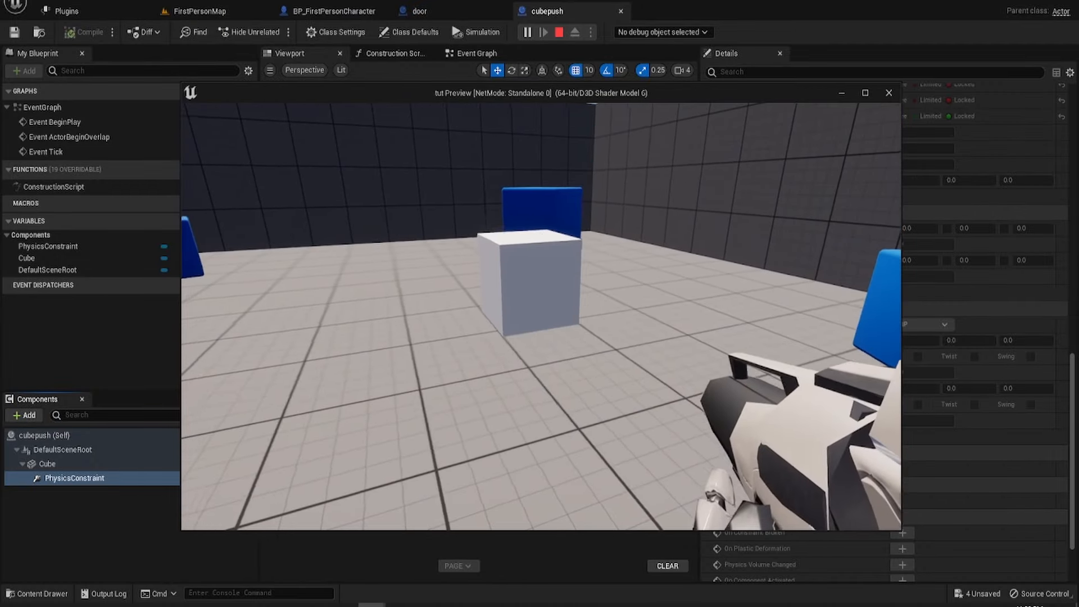
key("a")
key("super")
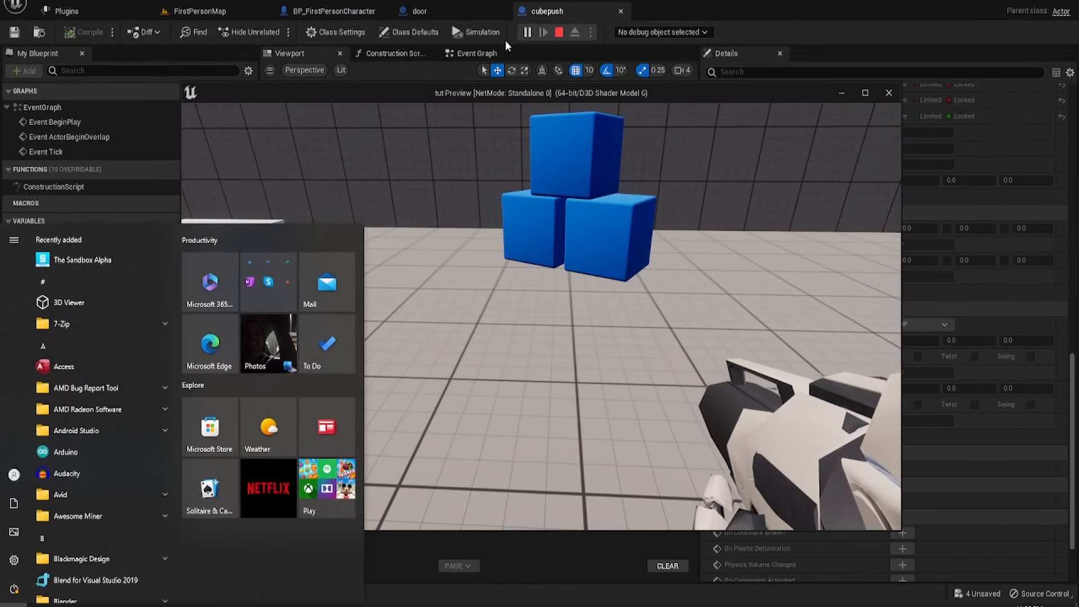
left_click(558, 32)
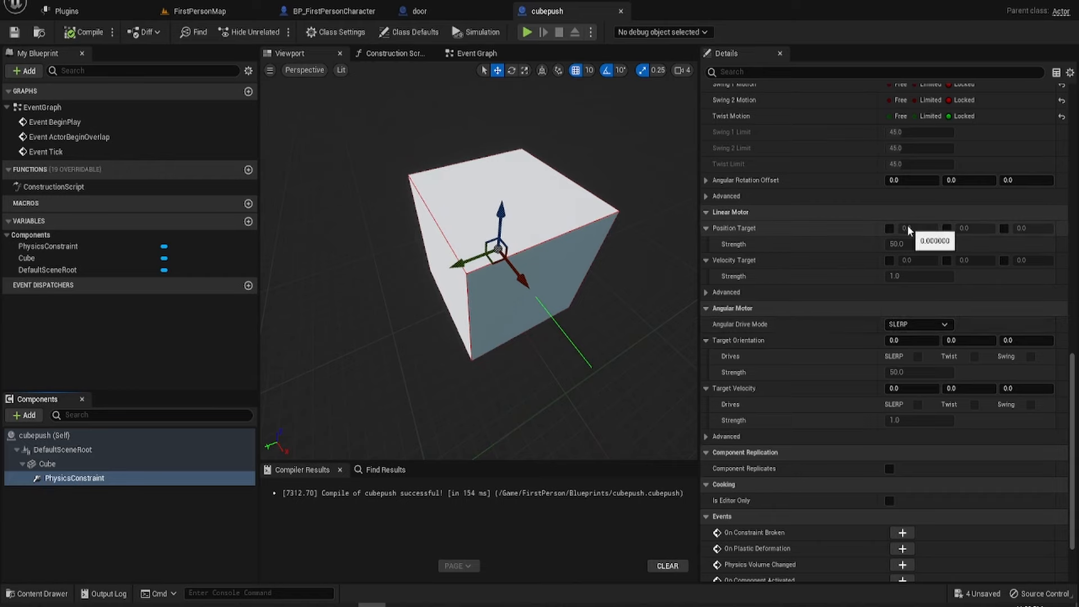
Enable the X Position Target of the PhysicsConstraint's linear motor and save cubepush.
scroll(885, 183, "up", 3)
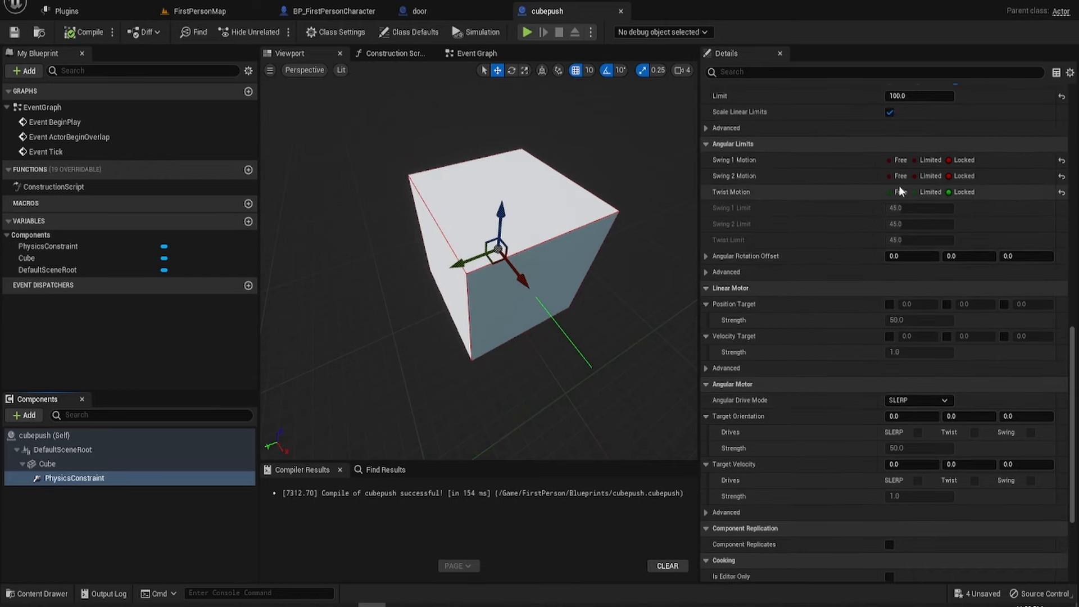
scroll(916, 188, "up", 3)
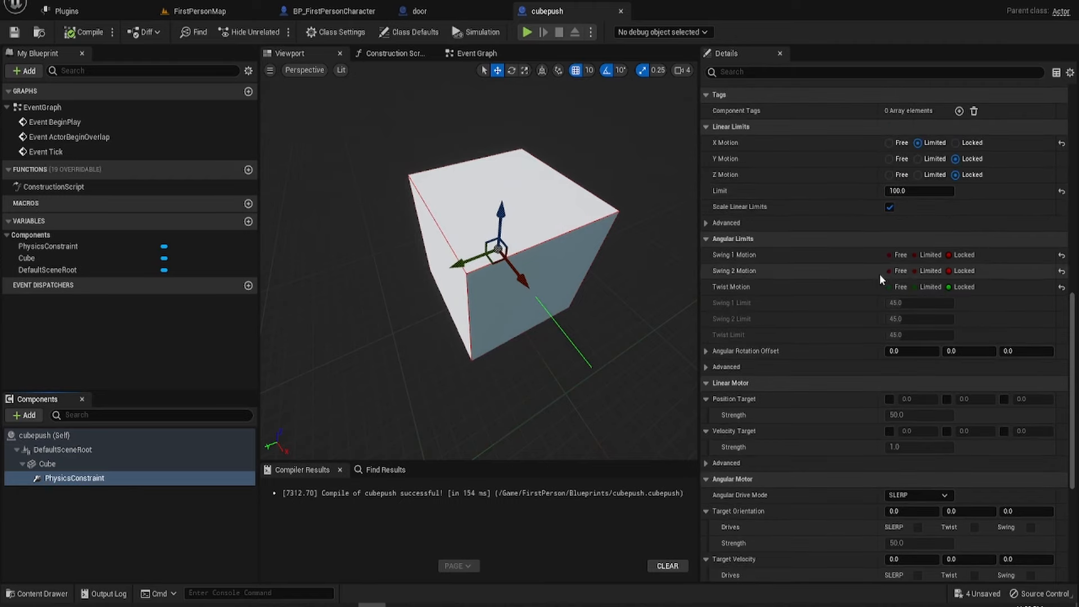
scroll(875, 300, "down", 4)
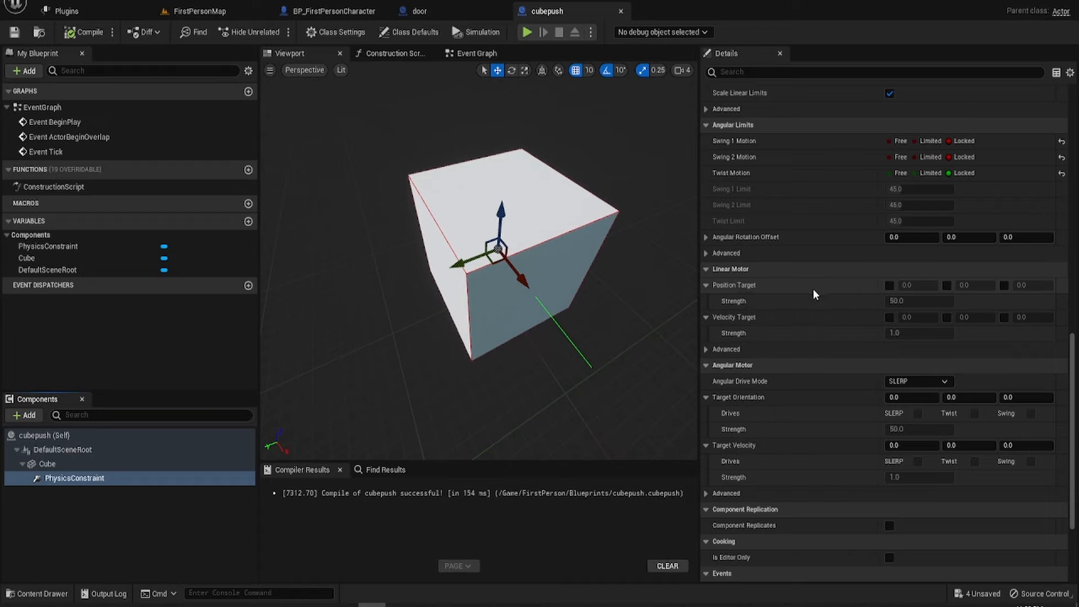
left_click(889, 285)
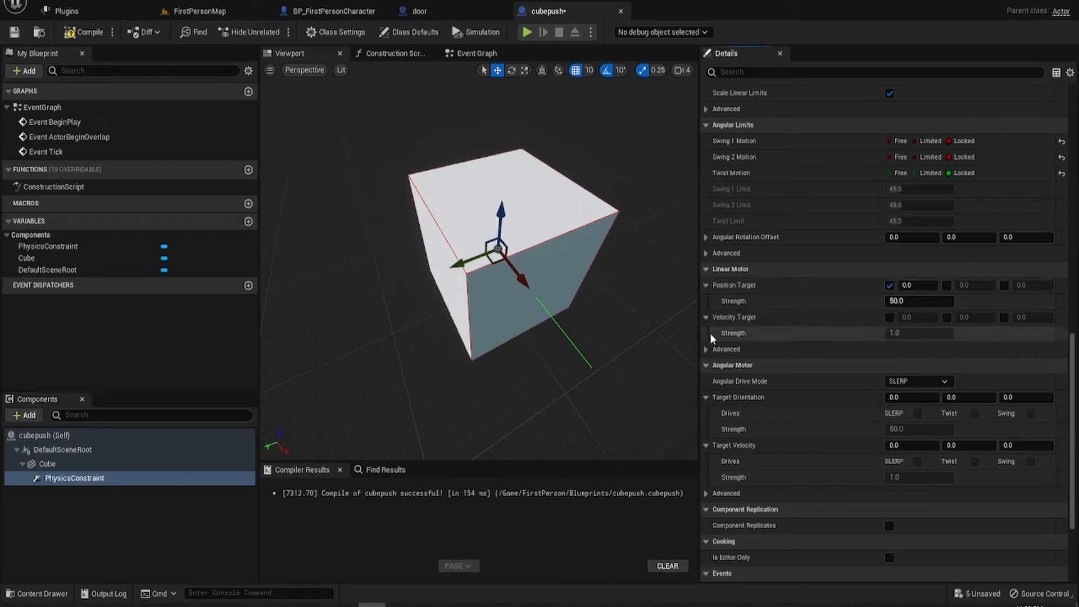
left_click(13, 33)
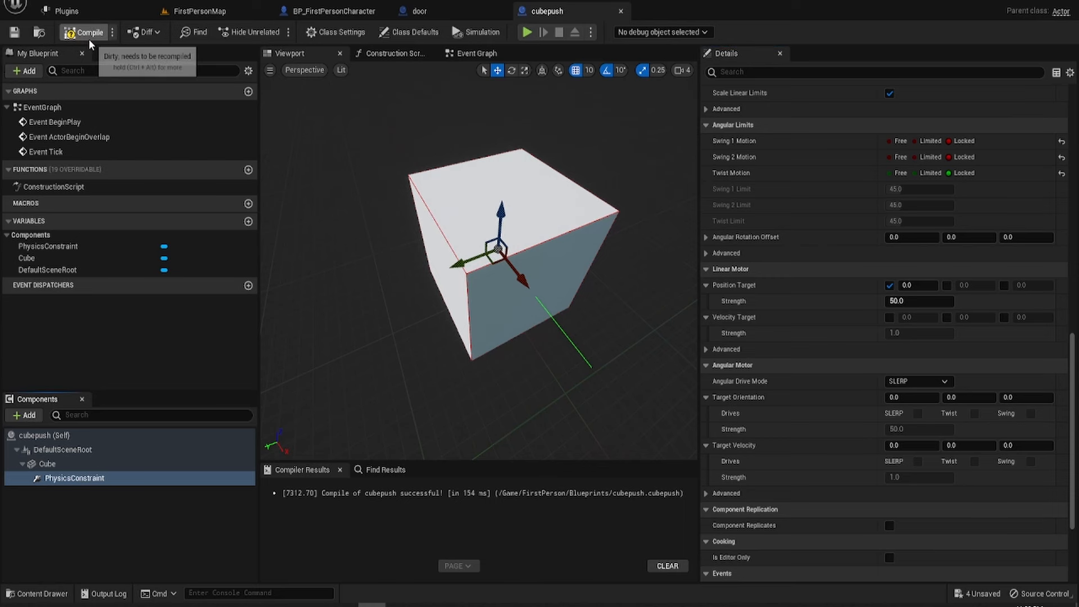
In FirstPersonMap, set the placed cubepush actor's Z location to 0.5 and save the level.
left_click(203, 11)
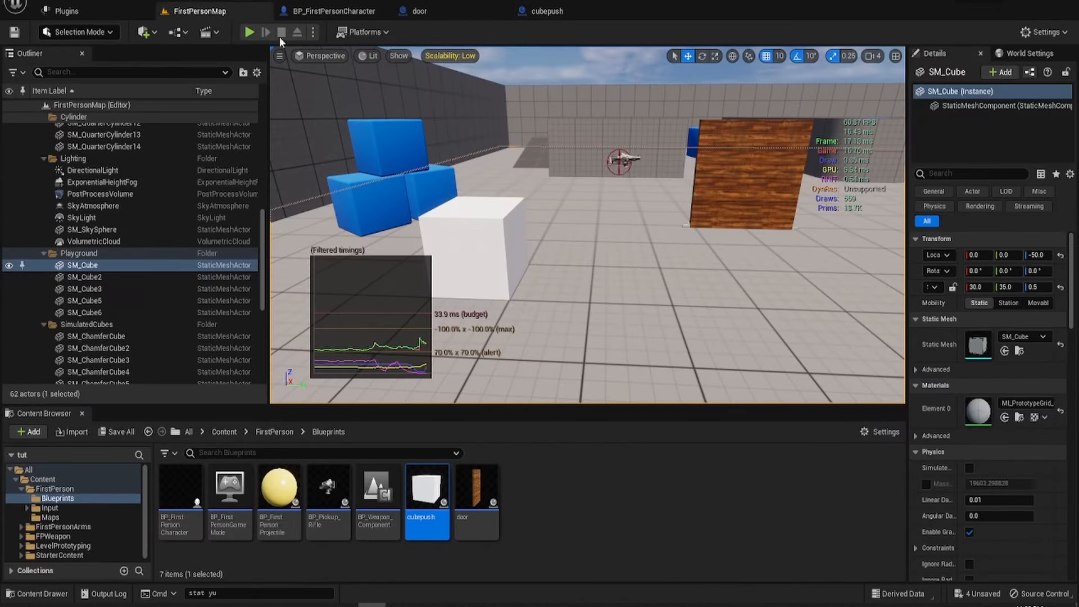
mouse_move(540, 254)
right_mouse_down()
mouse_move(567, 267)
mouse_move(539, 254)
right_mouse_up()
left_click(540, 254)
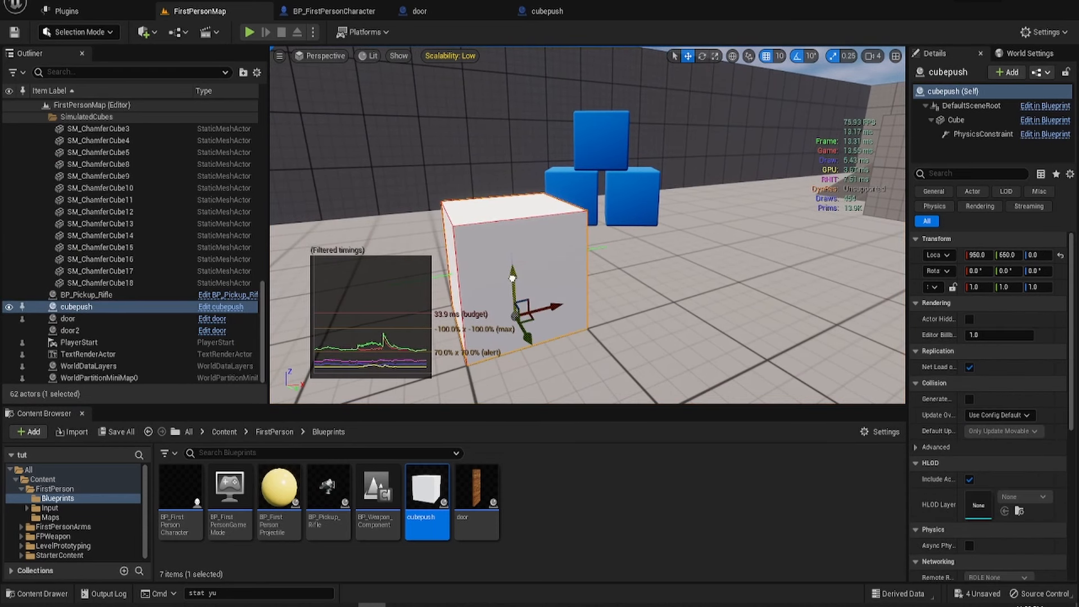
left_click(1039, 255)
type("0.5")
key("Return")
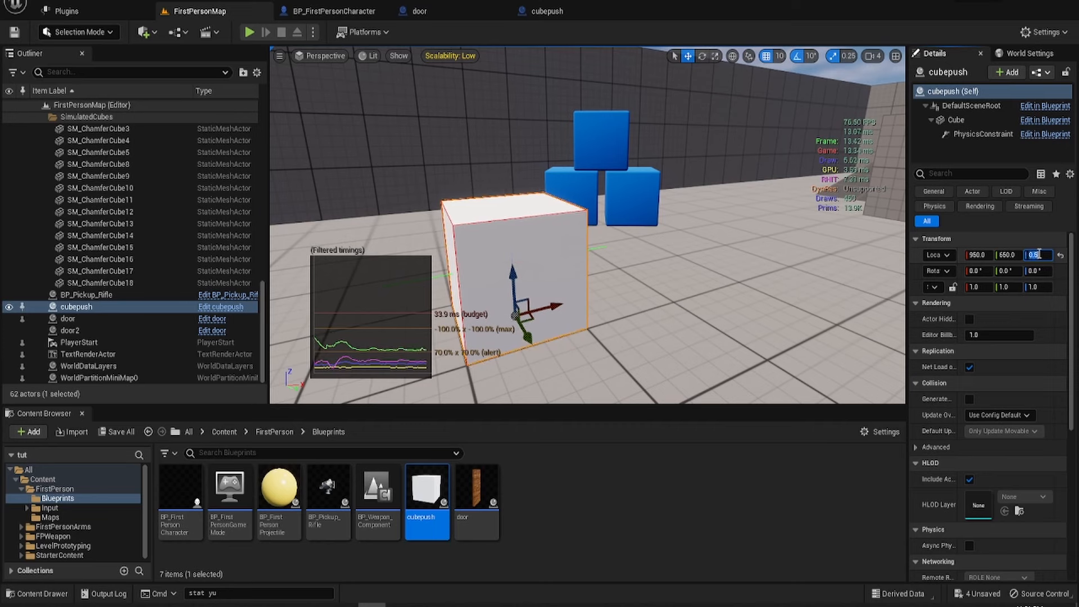
left_click(14, 32)
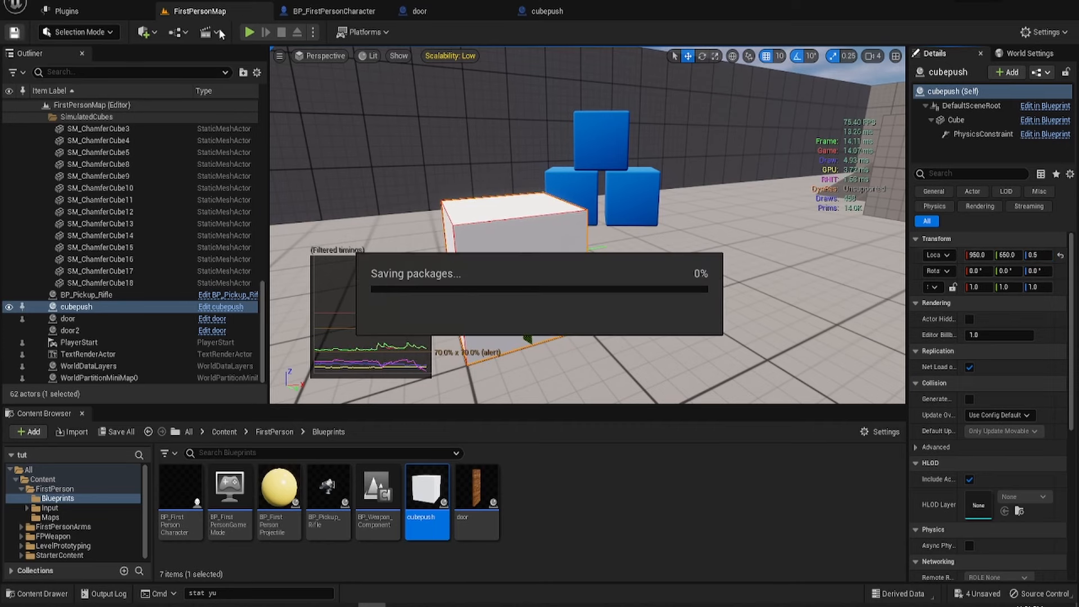
Play-test the level by walking up to the single white cube and shooting at it.
left_click(249, 32)
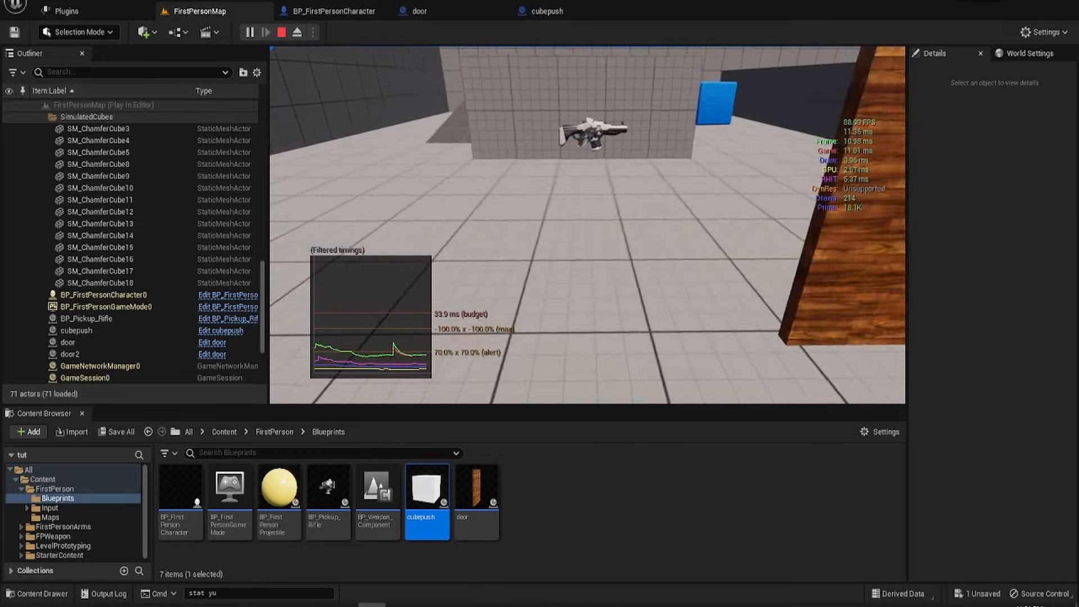
key("w")
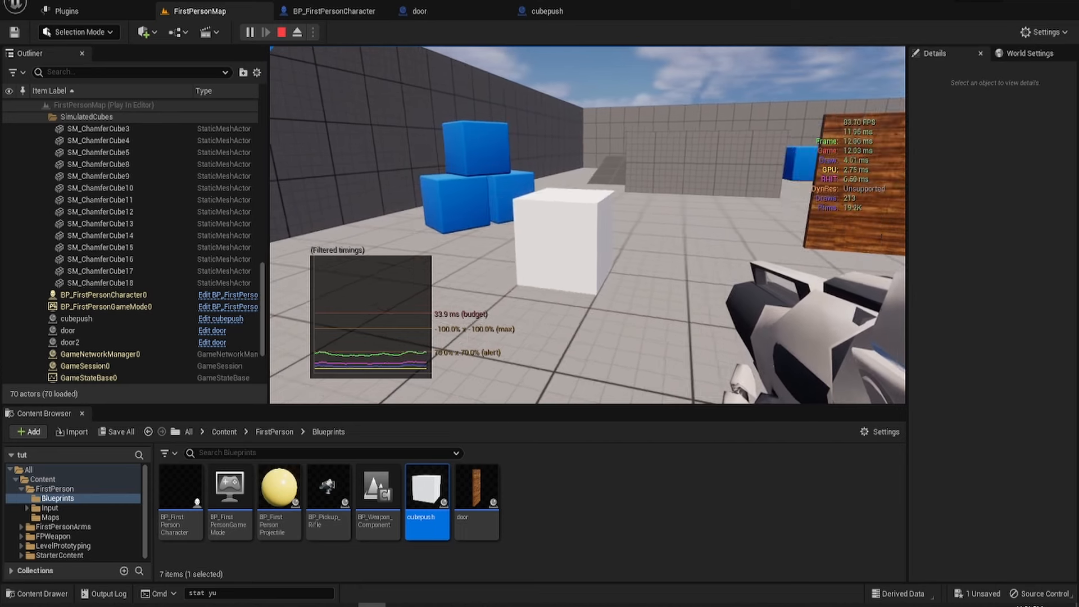
left_click(588, 225)
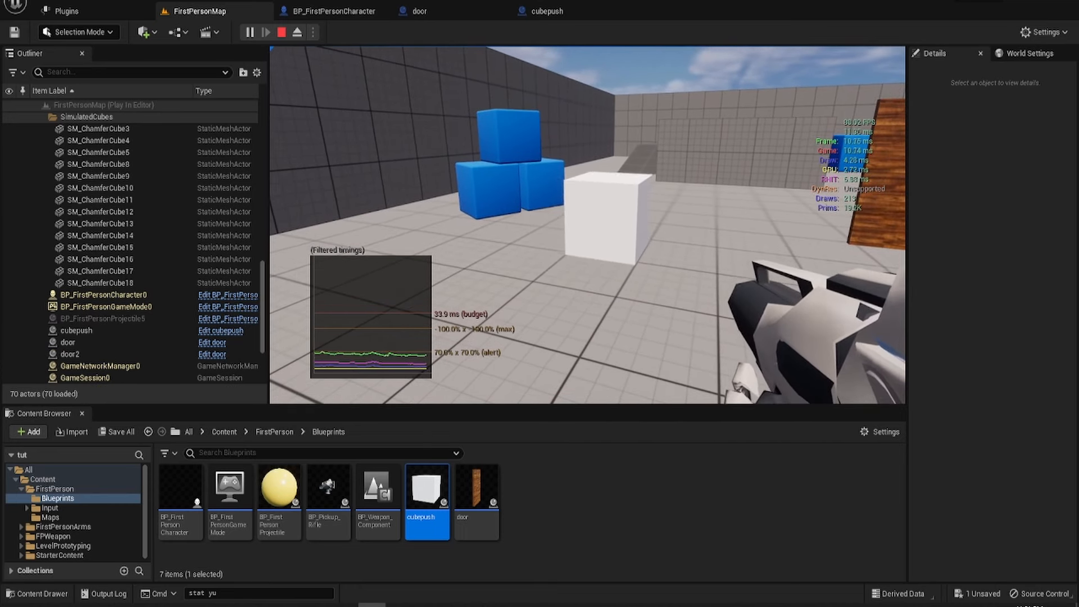
key("super")
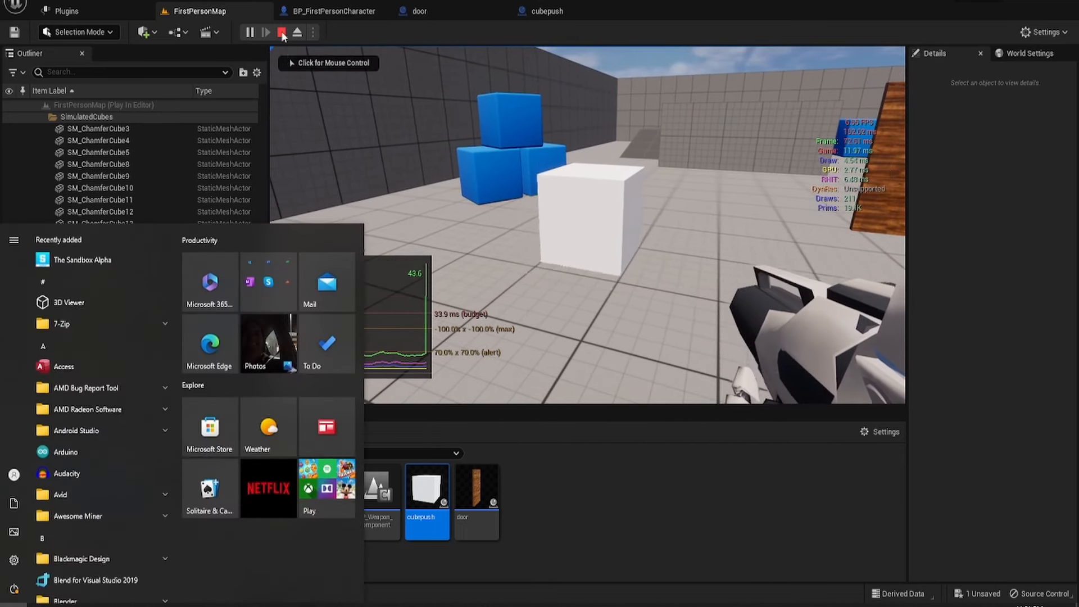
key("super")
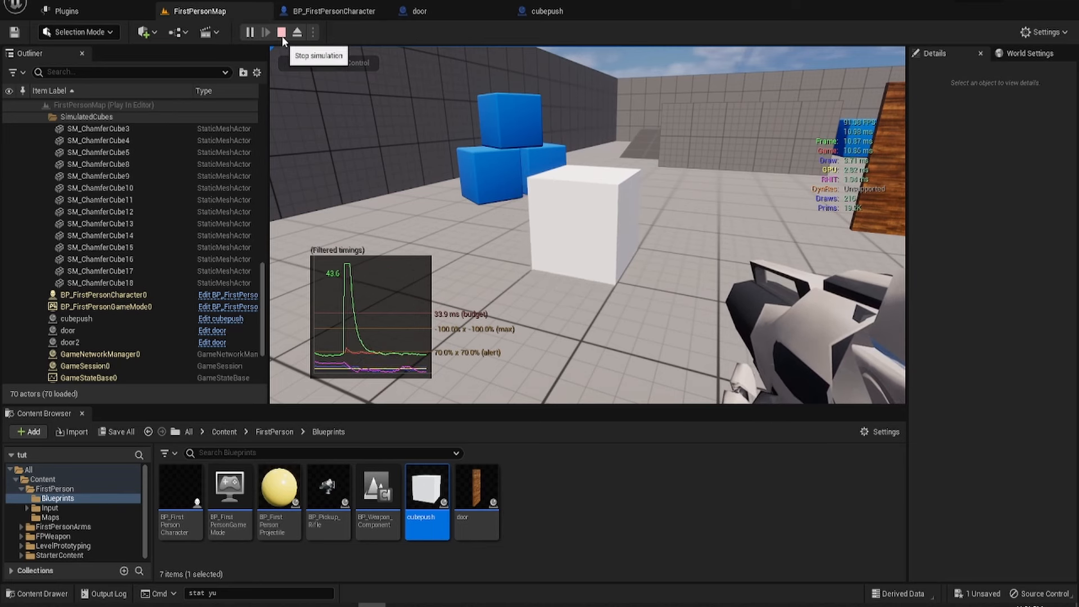
End the play session and pin the unloaded door2 and cubepush actors in the level.
left_click(282, 33)
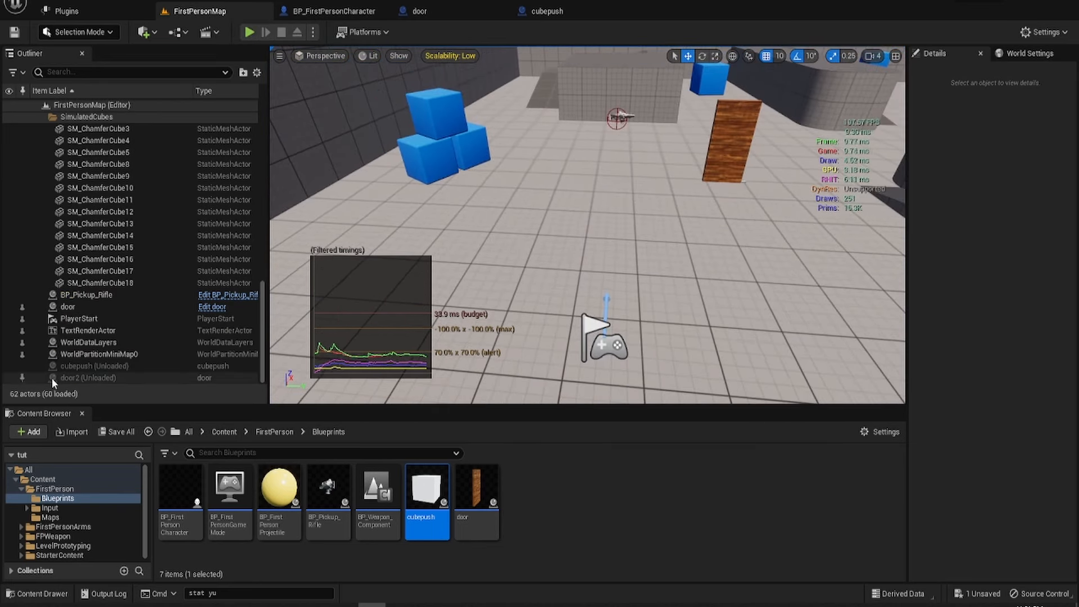
left_click(23, 378)
left_click(25, 374)
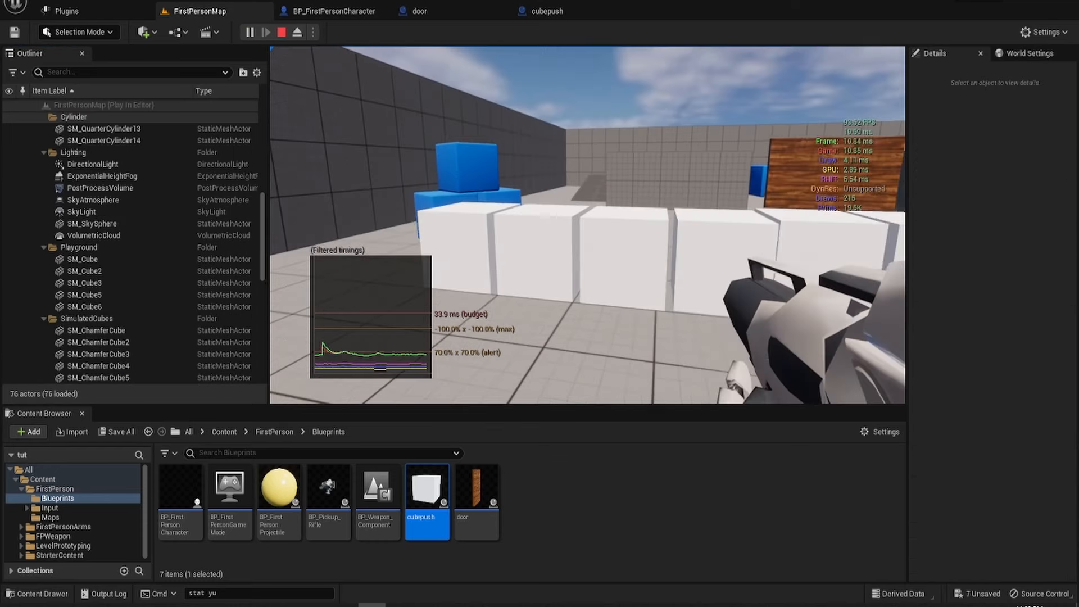
Shoot at the row of white cubes from several angles in the running play session.
key("s")
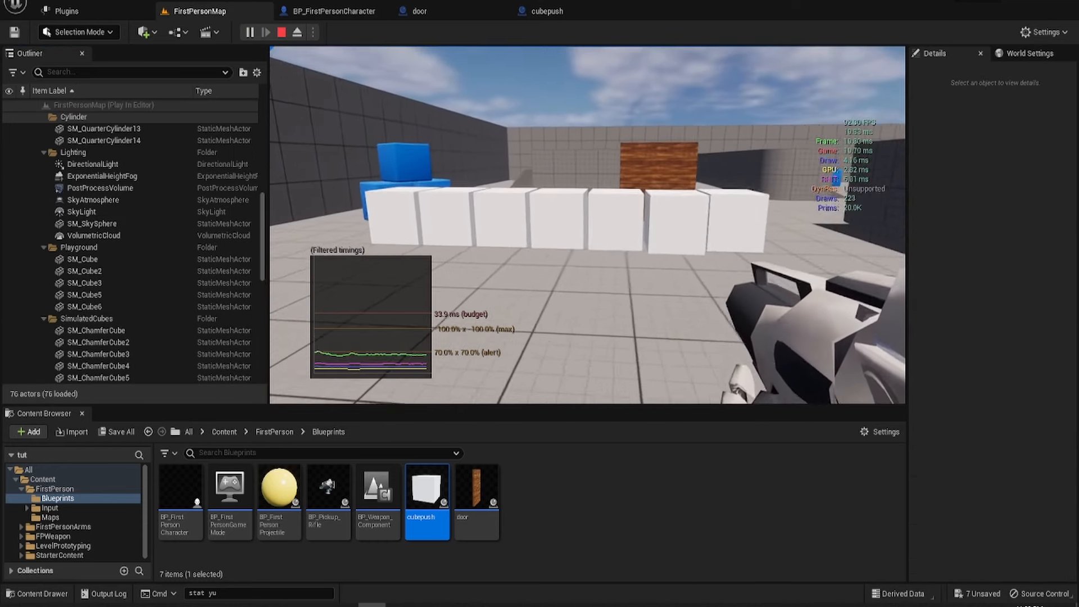
left_click(588, 225)
left_click(587, 225)
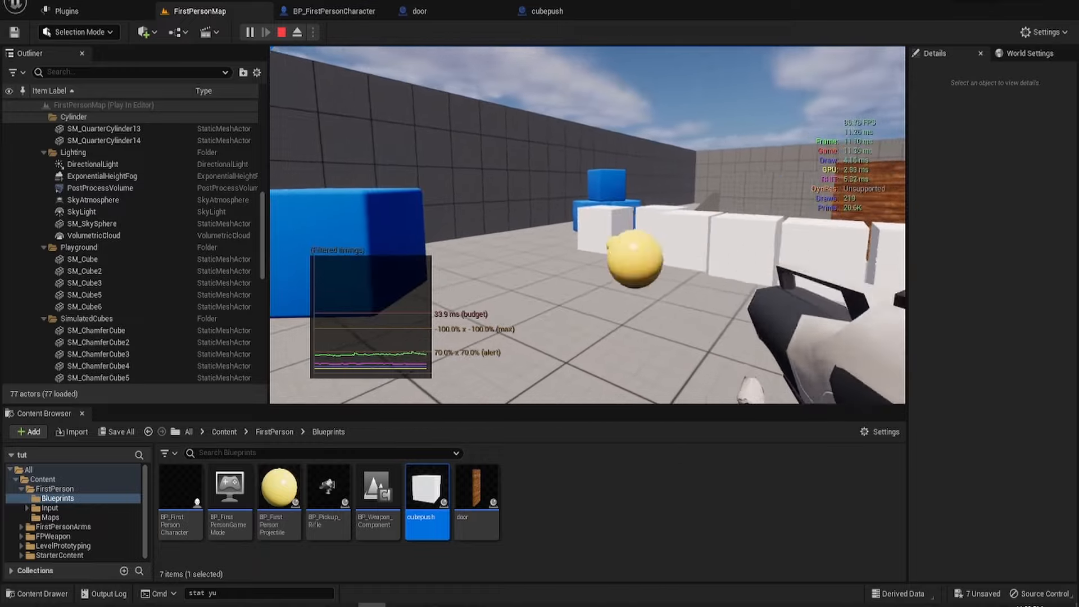
left_click(587, 225)
left_click(588, 225)
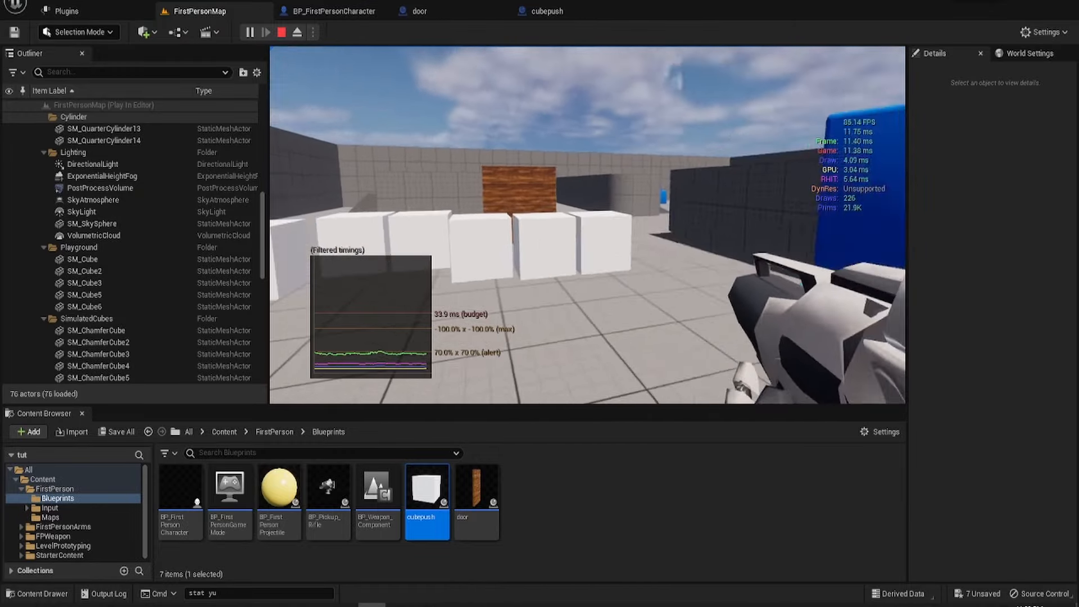
left_click(587, 225)
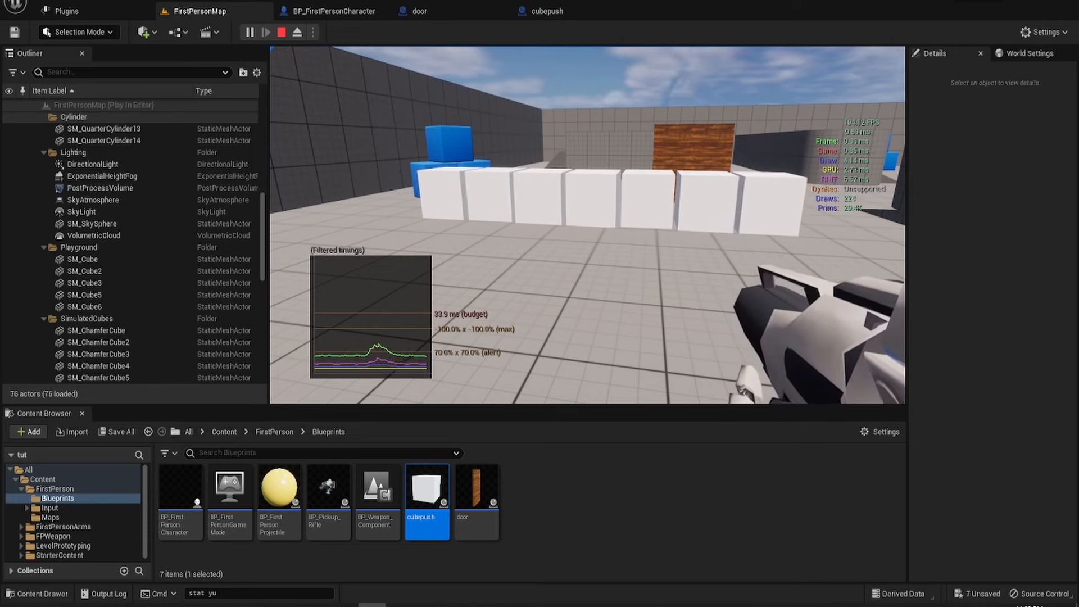
Walk around and against the row of white cubes to test how they slide, and stop the play session.
key("w")
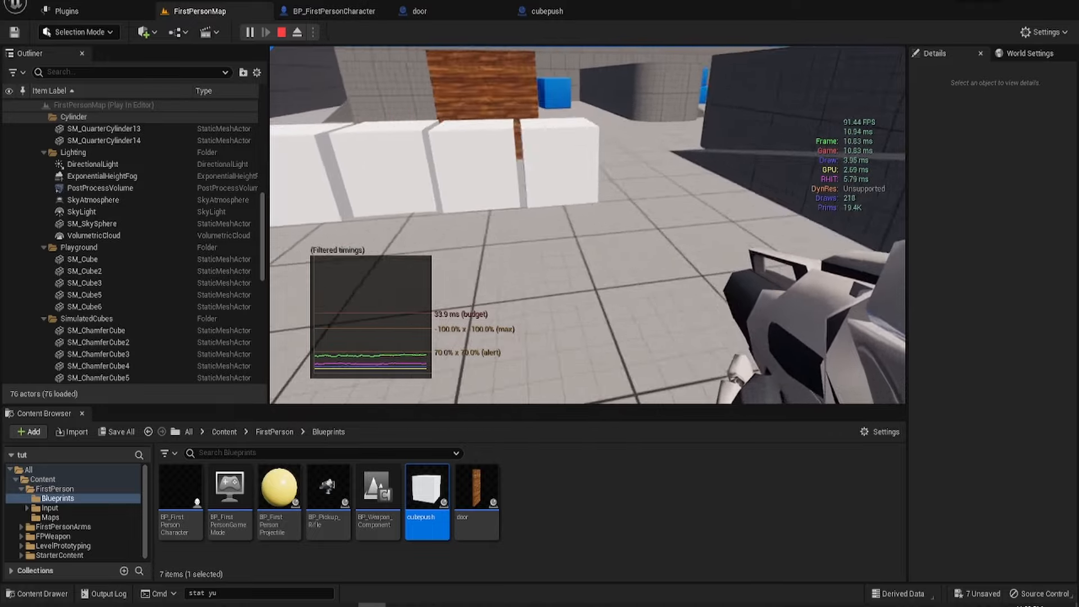
key("s")
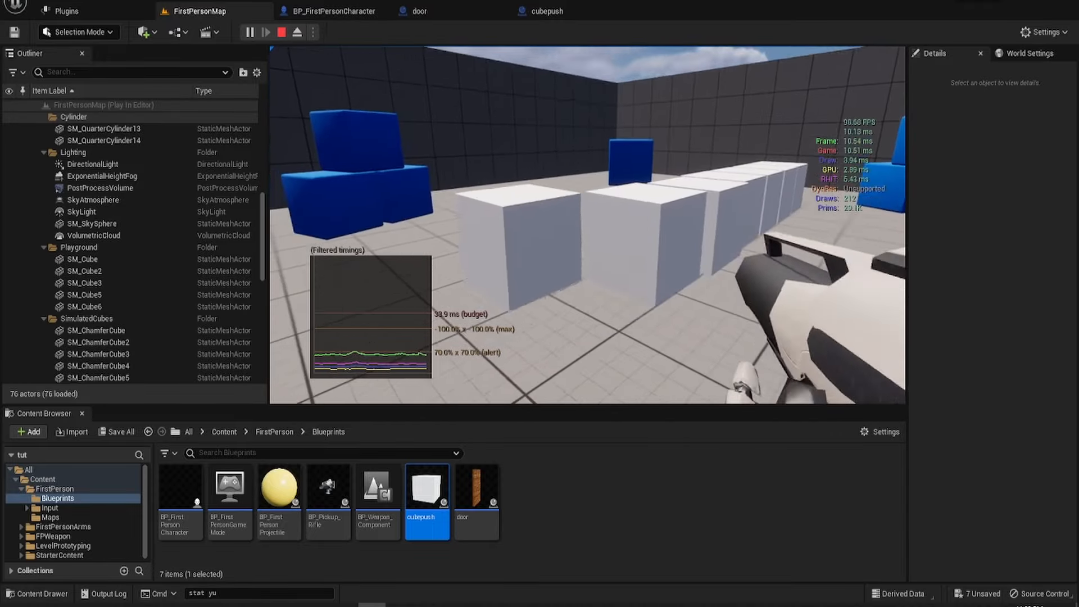
key("a")
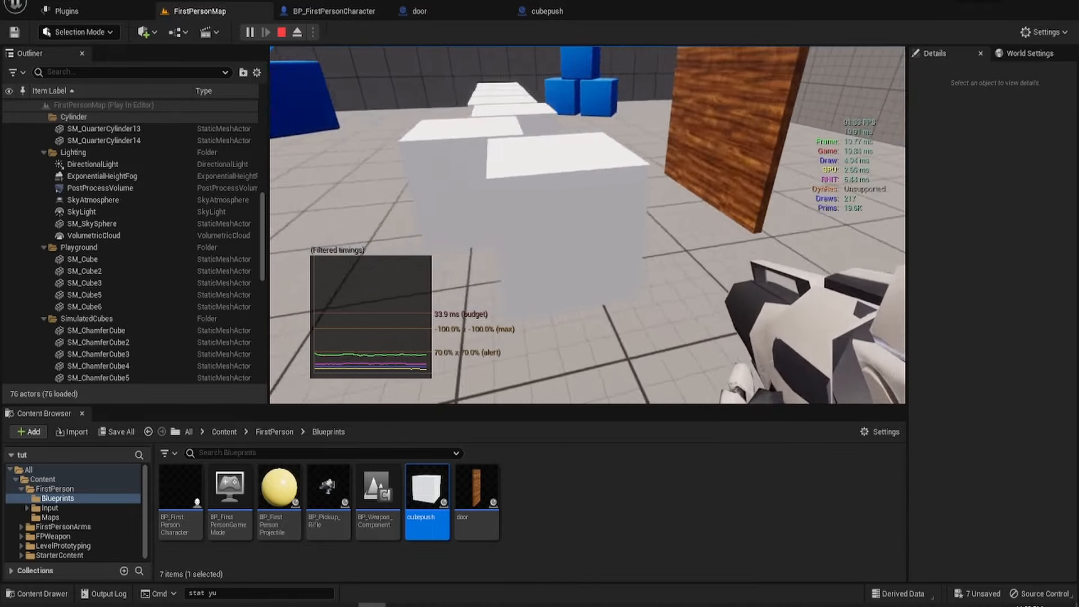
key("d")
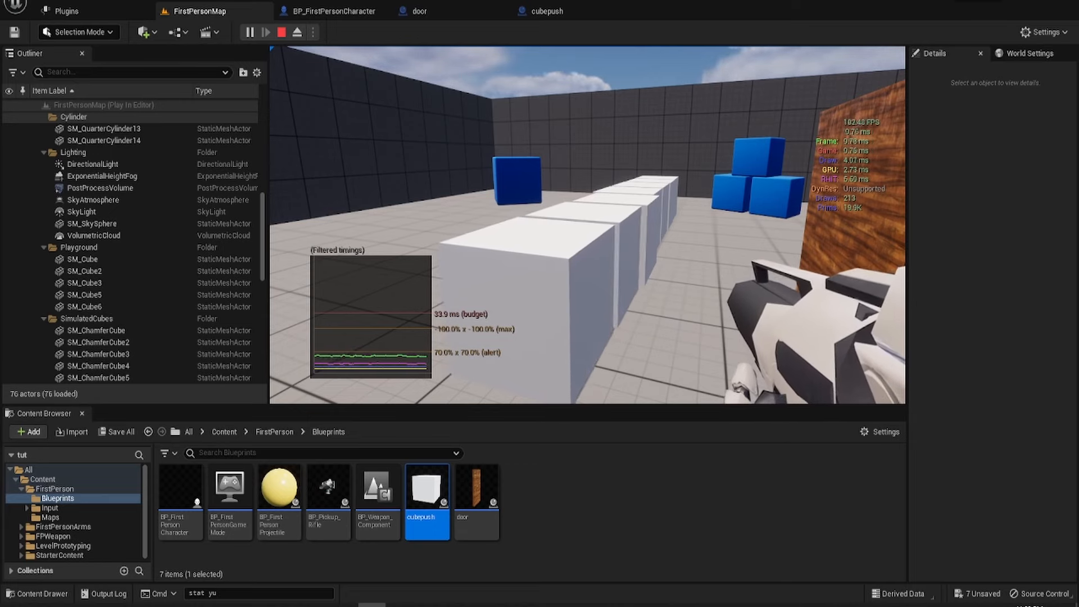
key("a")
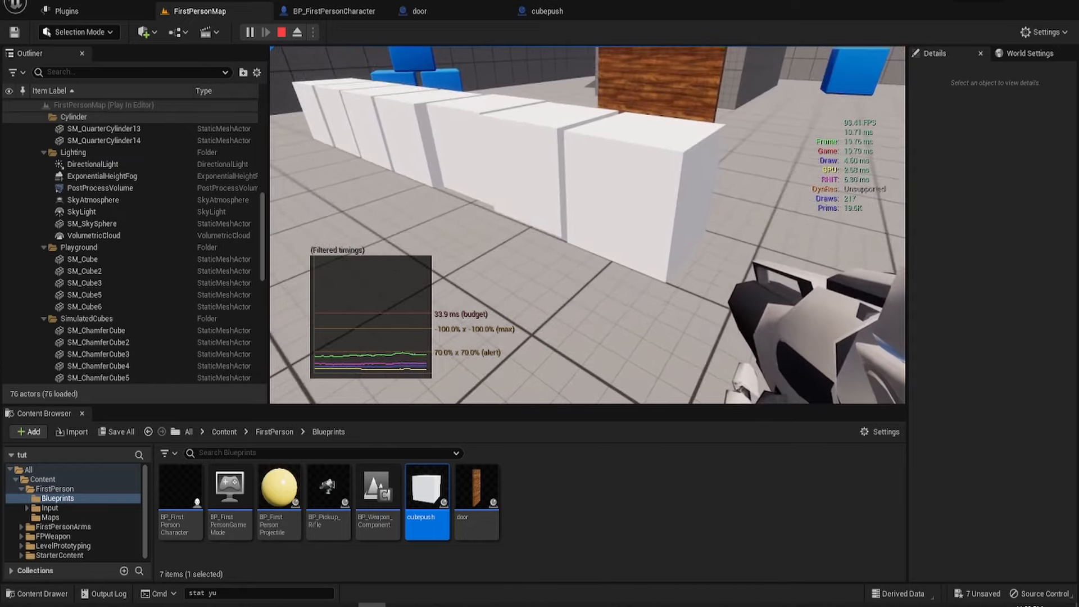
key("d")
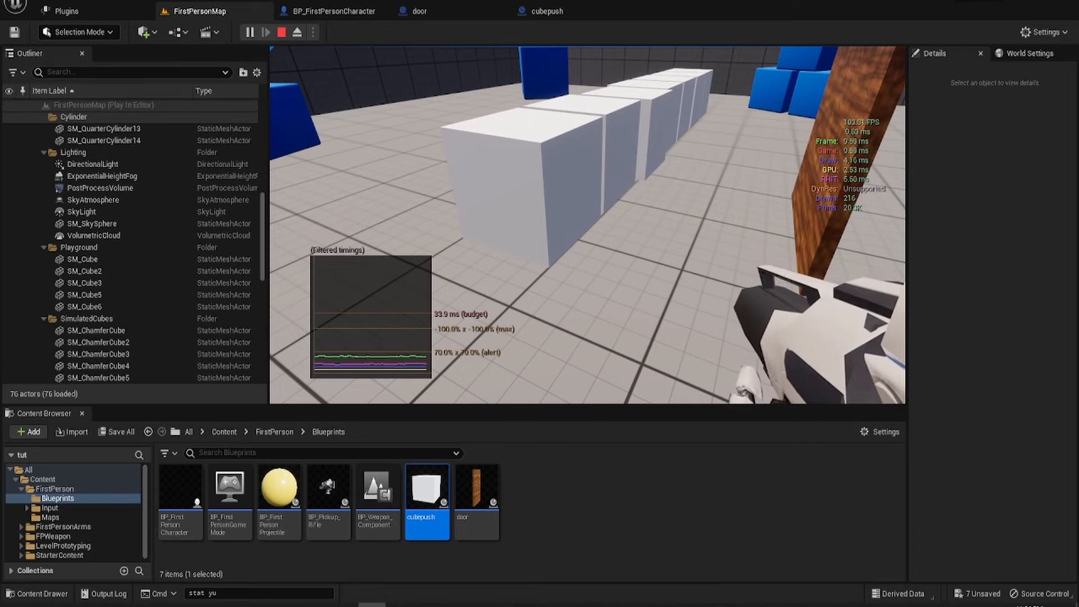
key("w")
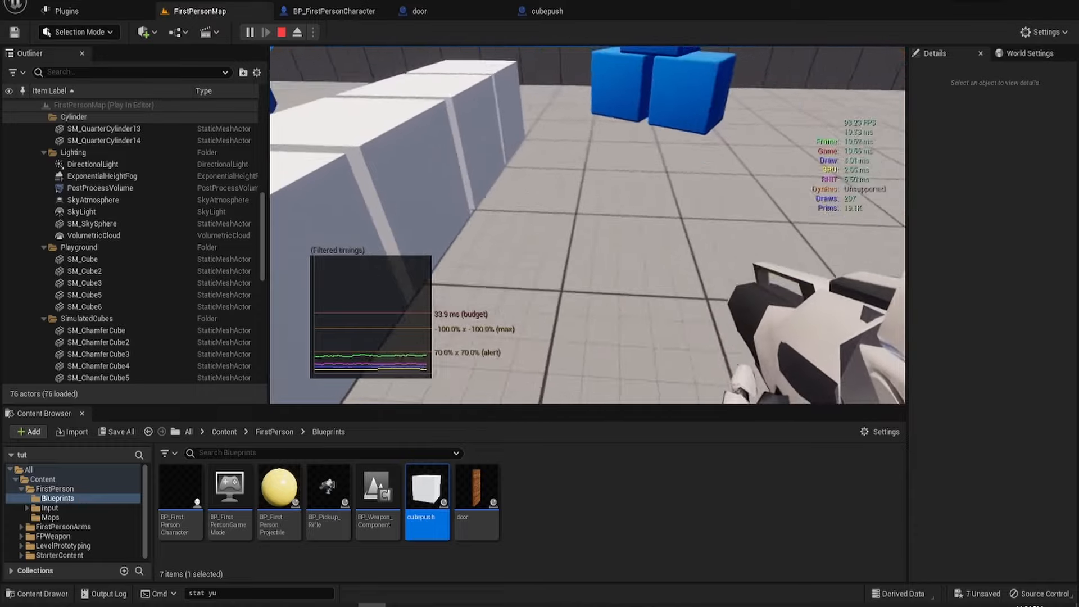
key("w")
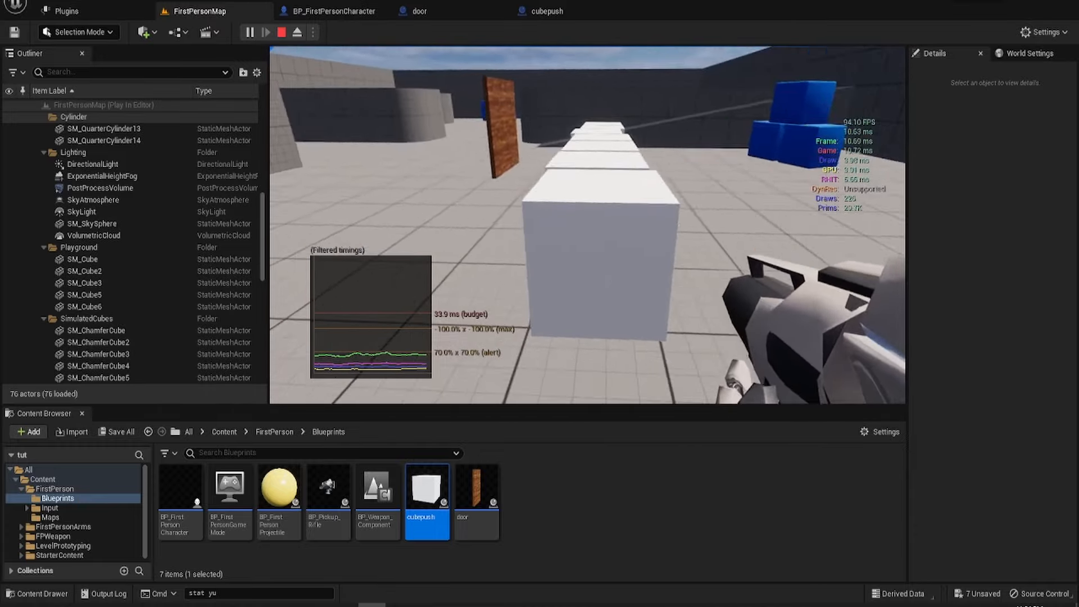
key("w")
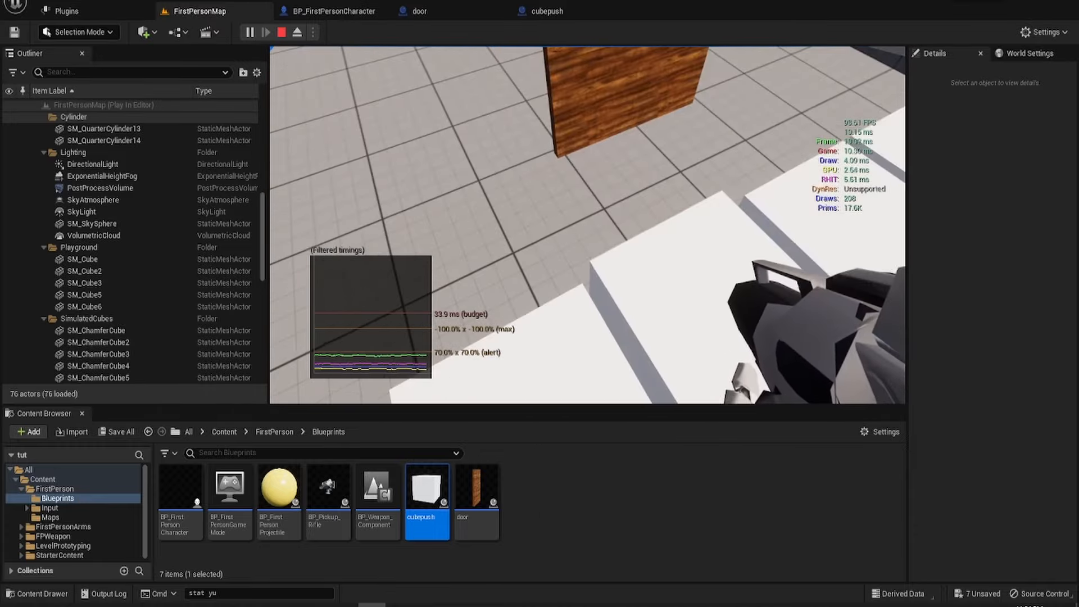
key("super")
left_click(282, 39)
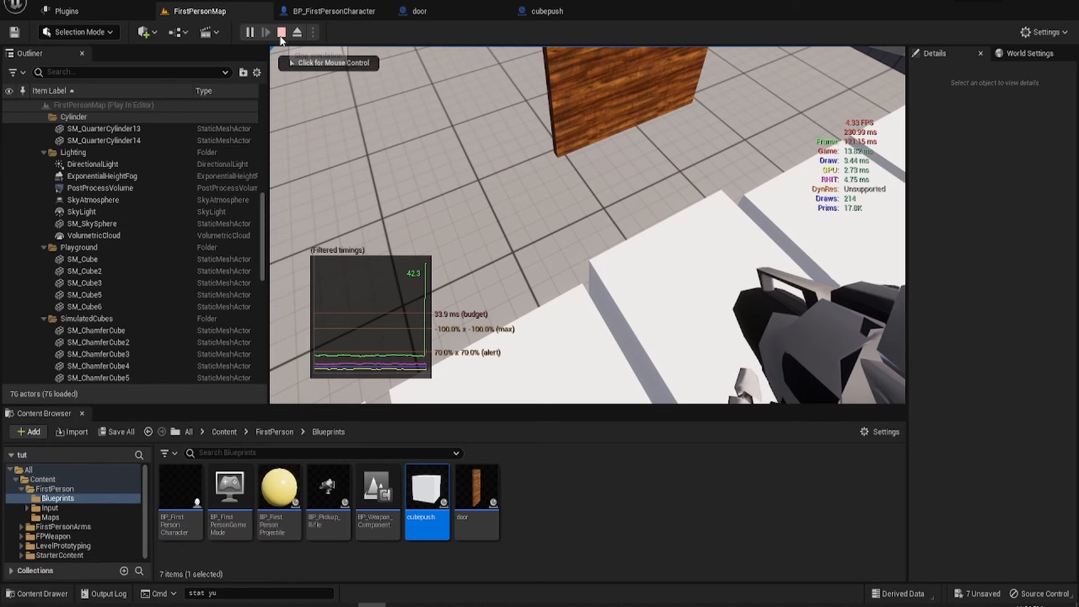
Return to the cubepush blueprint and review the PhysicsConstraint's limit and motor settings.
left_click(339, 16)
left_click(232, 16)
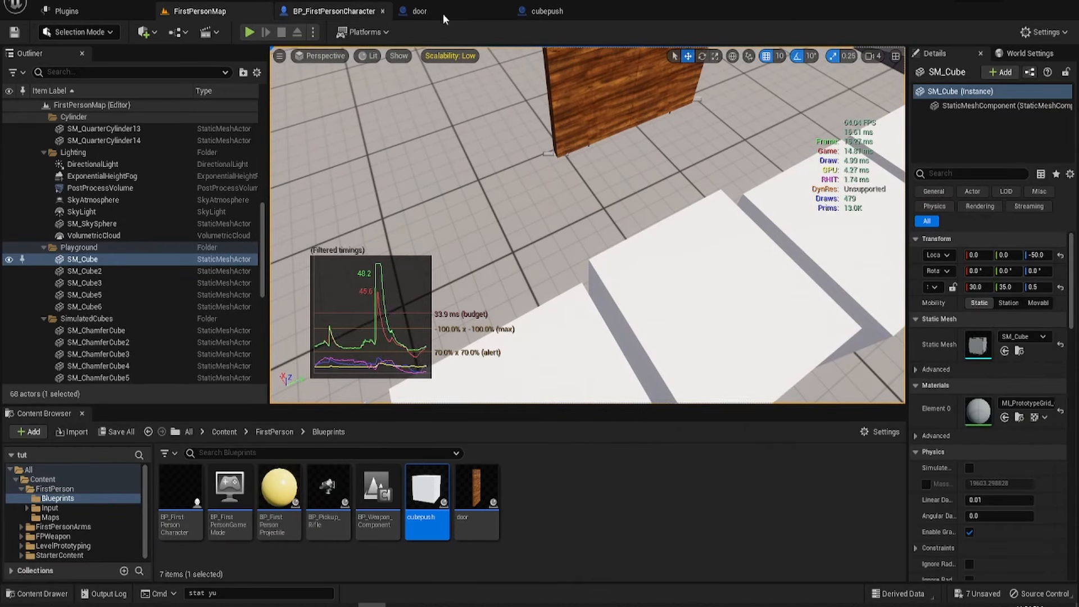
left_click(568, 15)
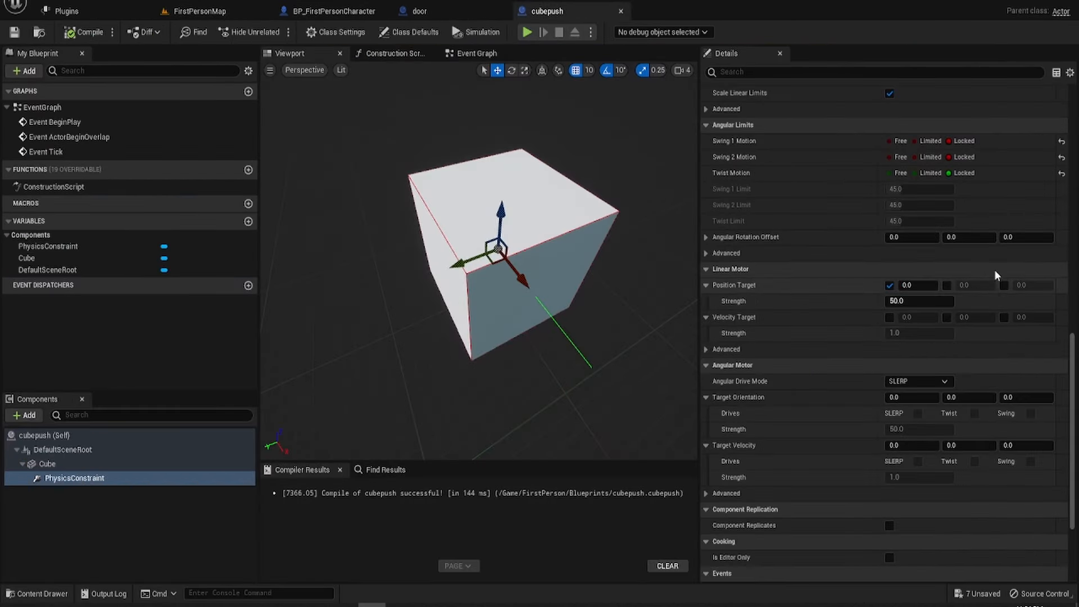
left_click_drag(1071, 374, 1067, 395)
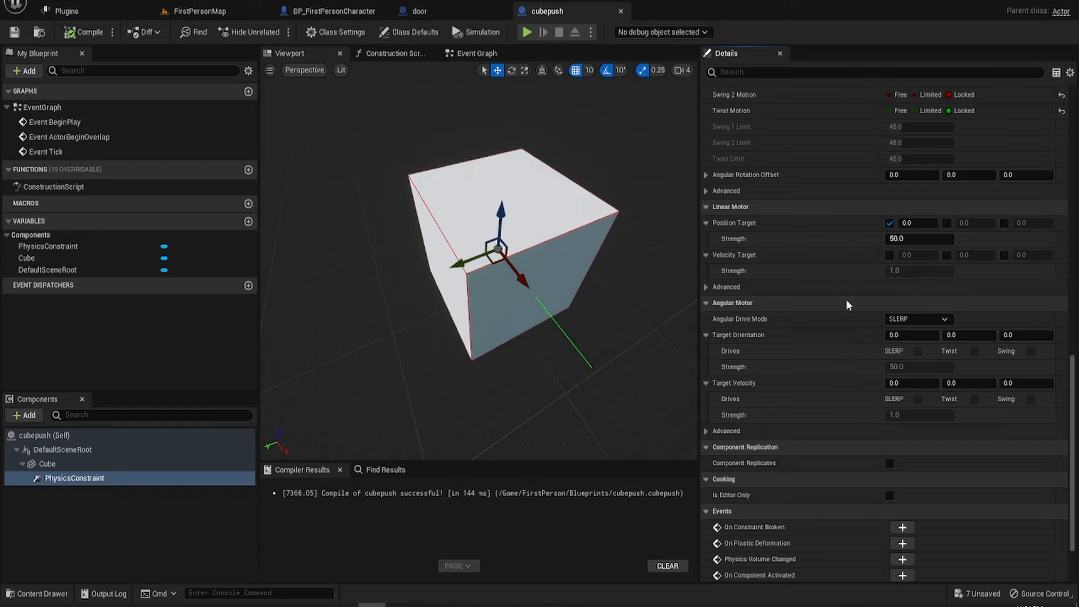
scroll(848, 304, "up", 8)
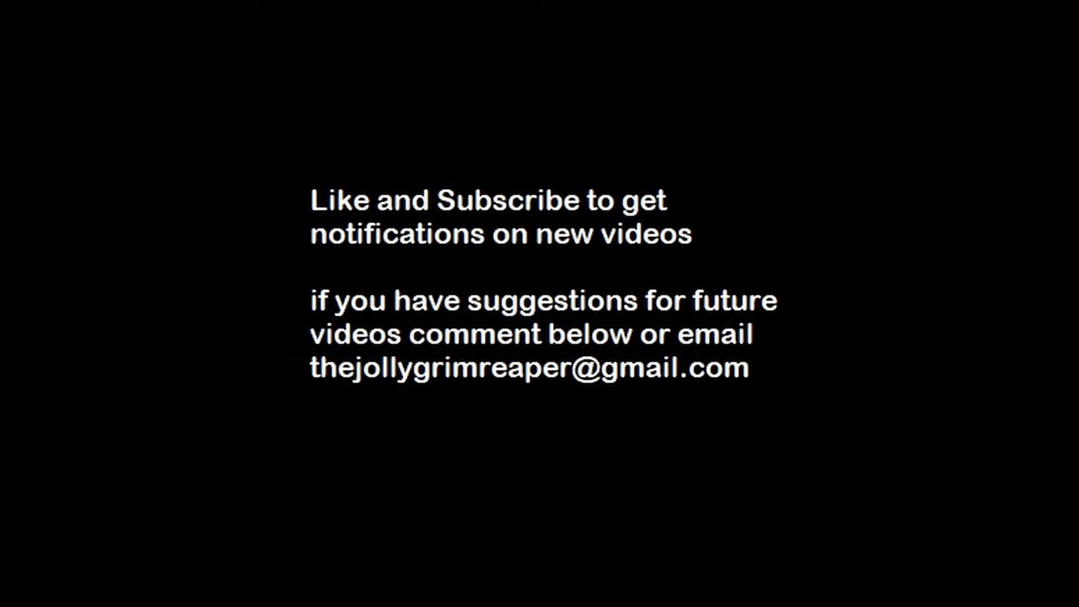